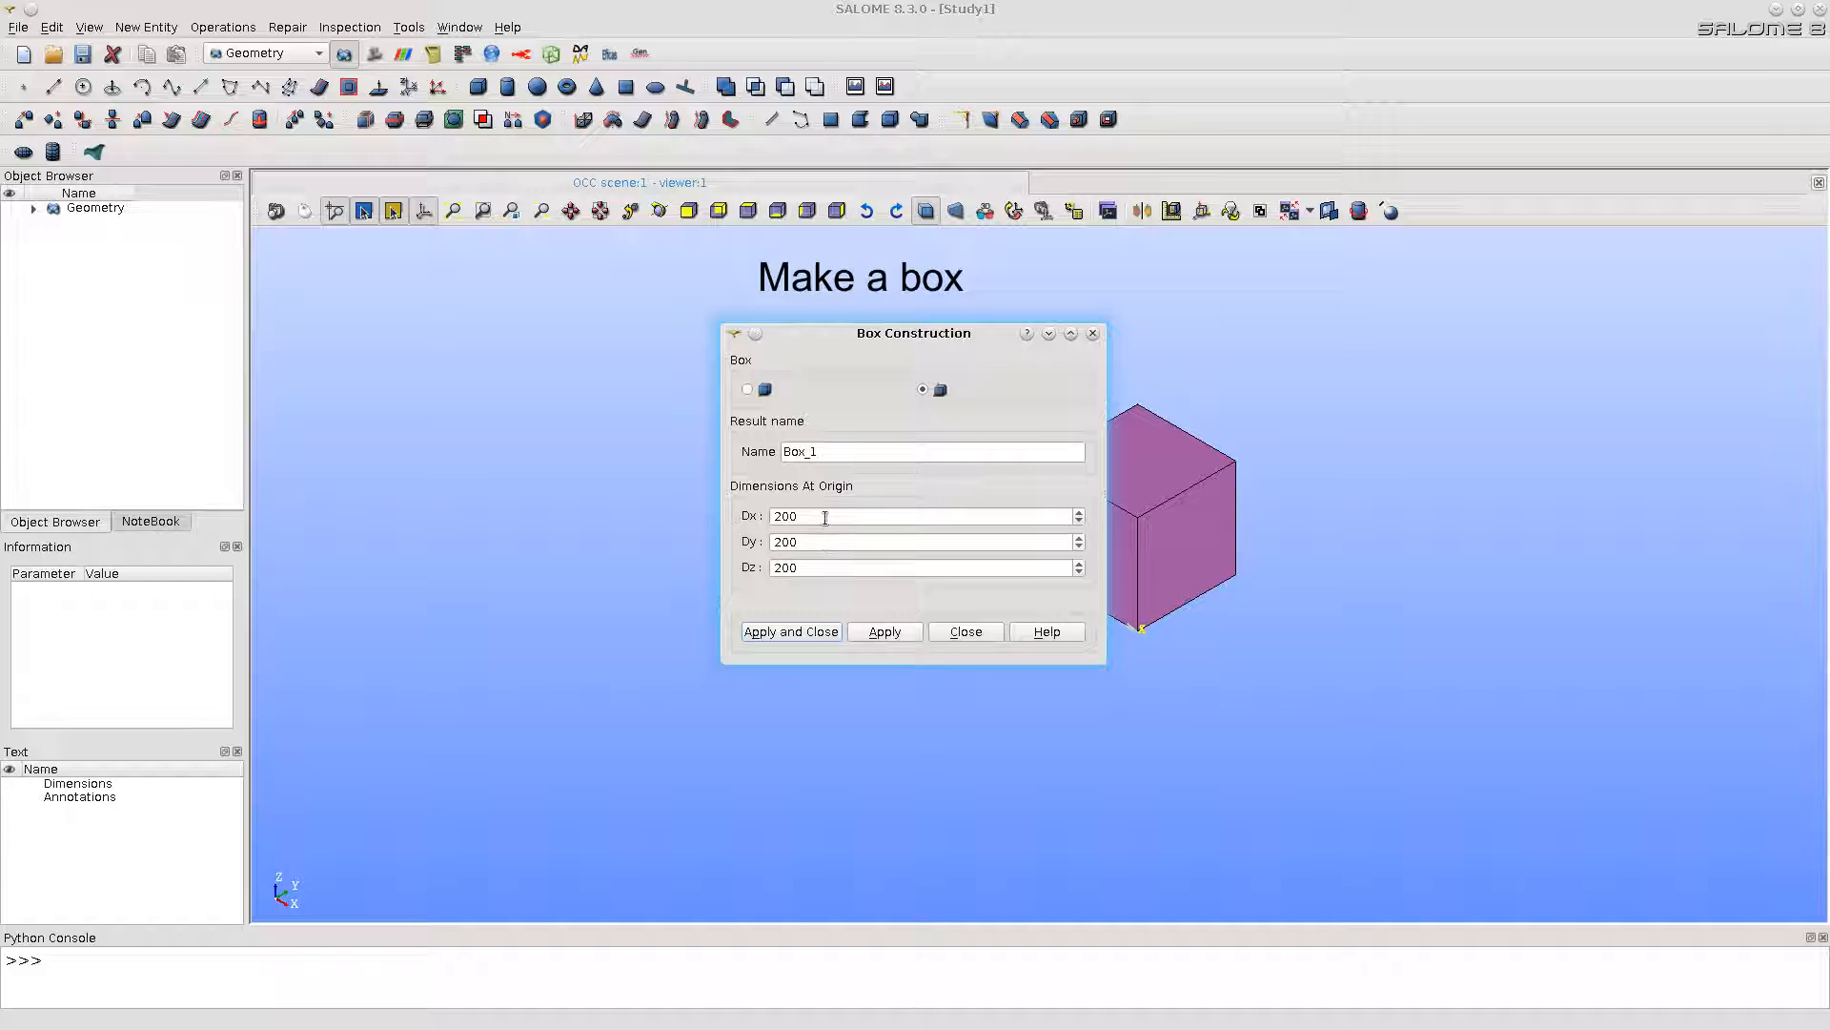
Step: Create a box at the origin with Dx 500 and Dy 400, keeping Dz at 200
double_click(824, 516)
text(500)
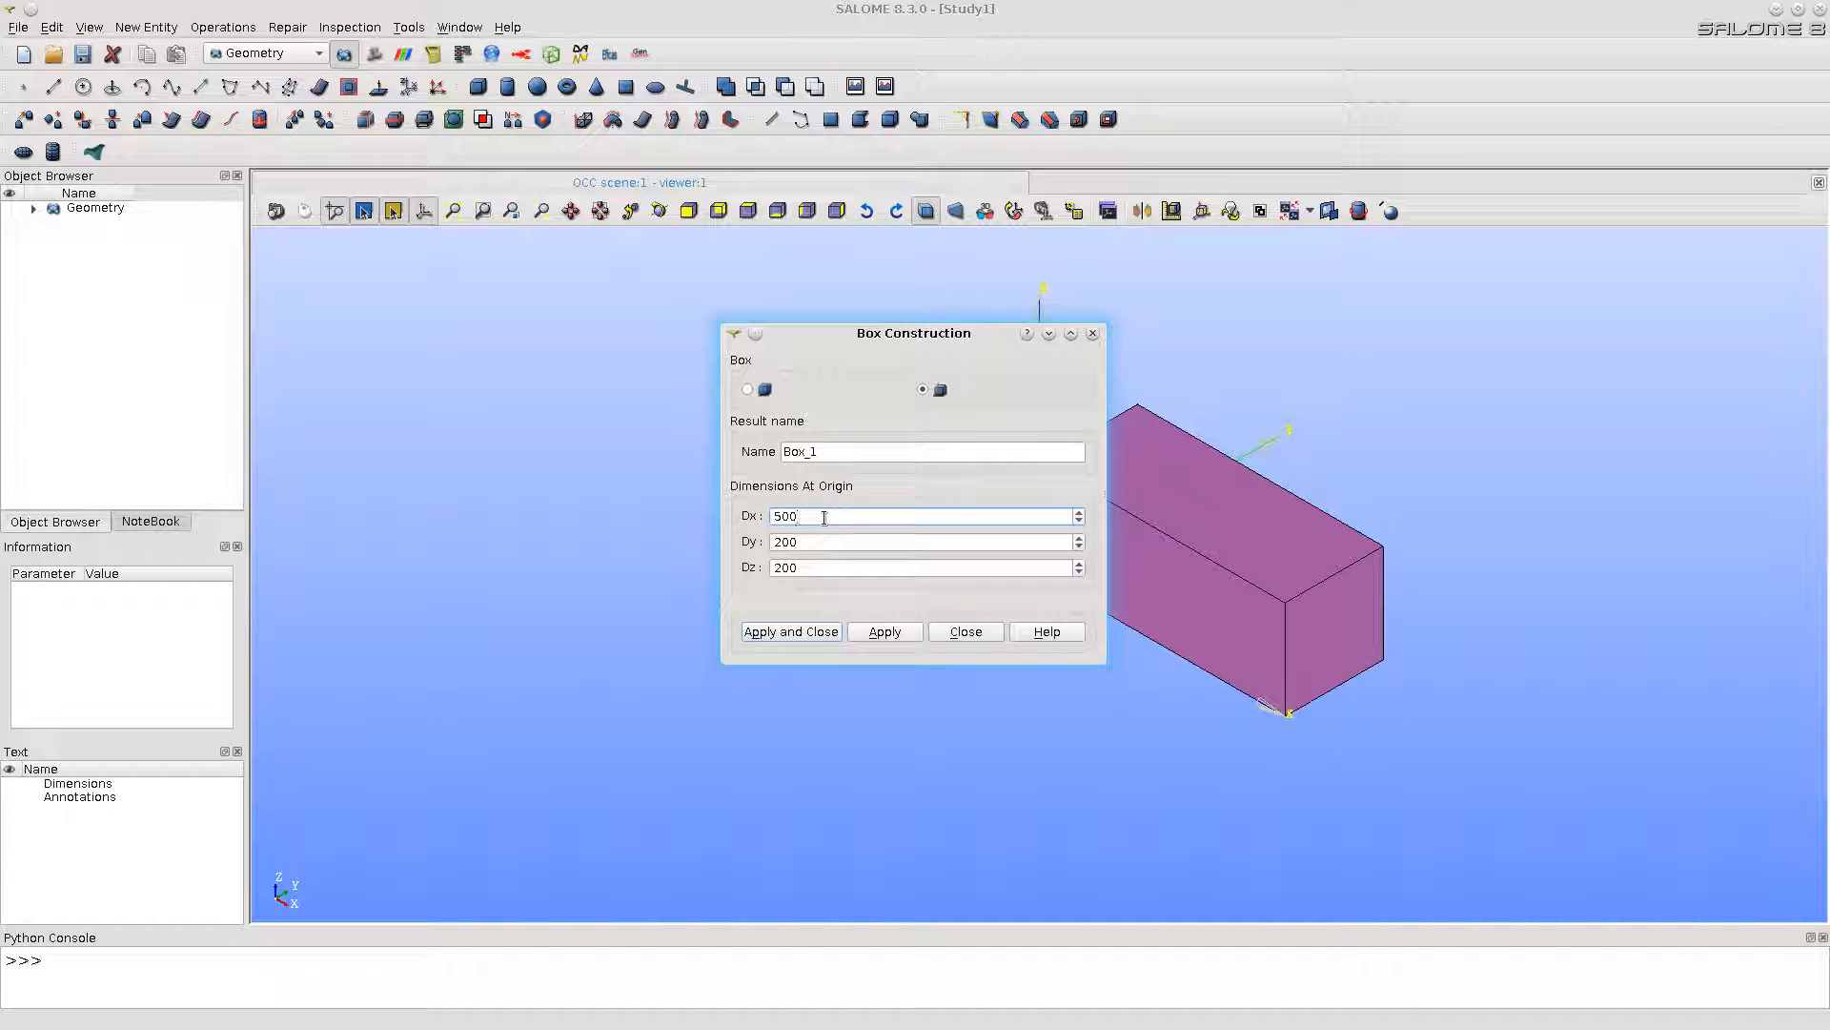
key(Tab)
text(400)
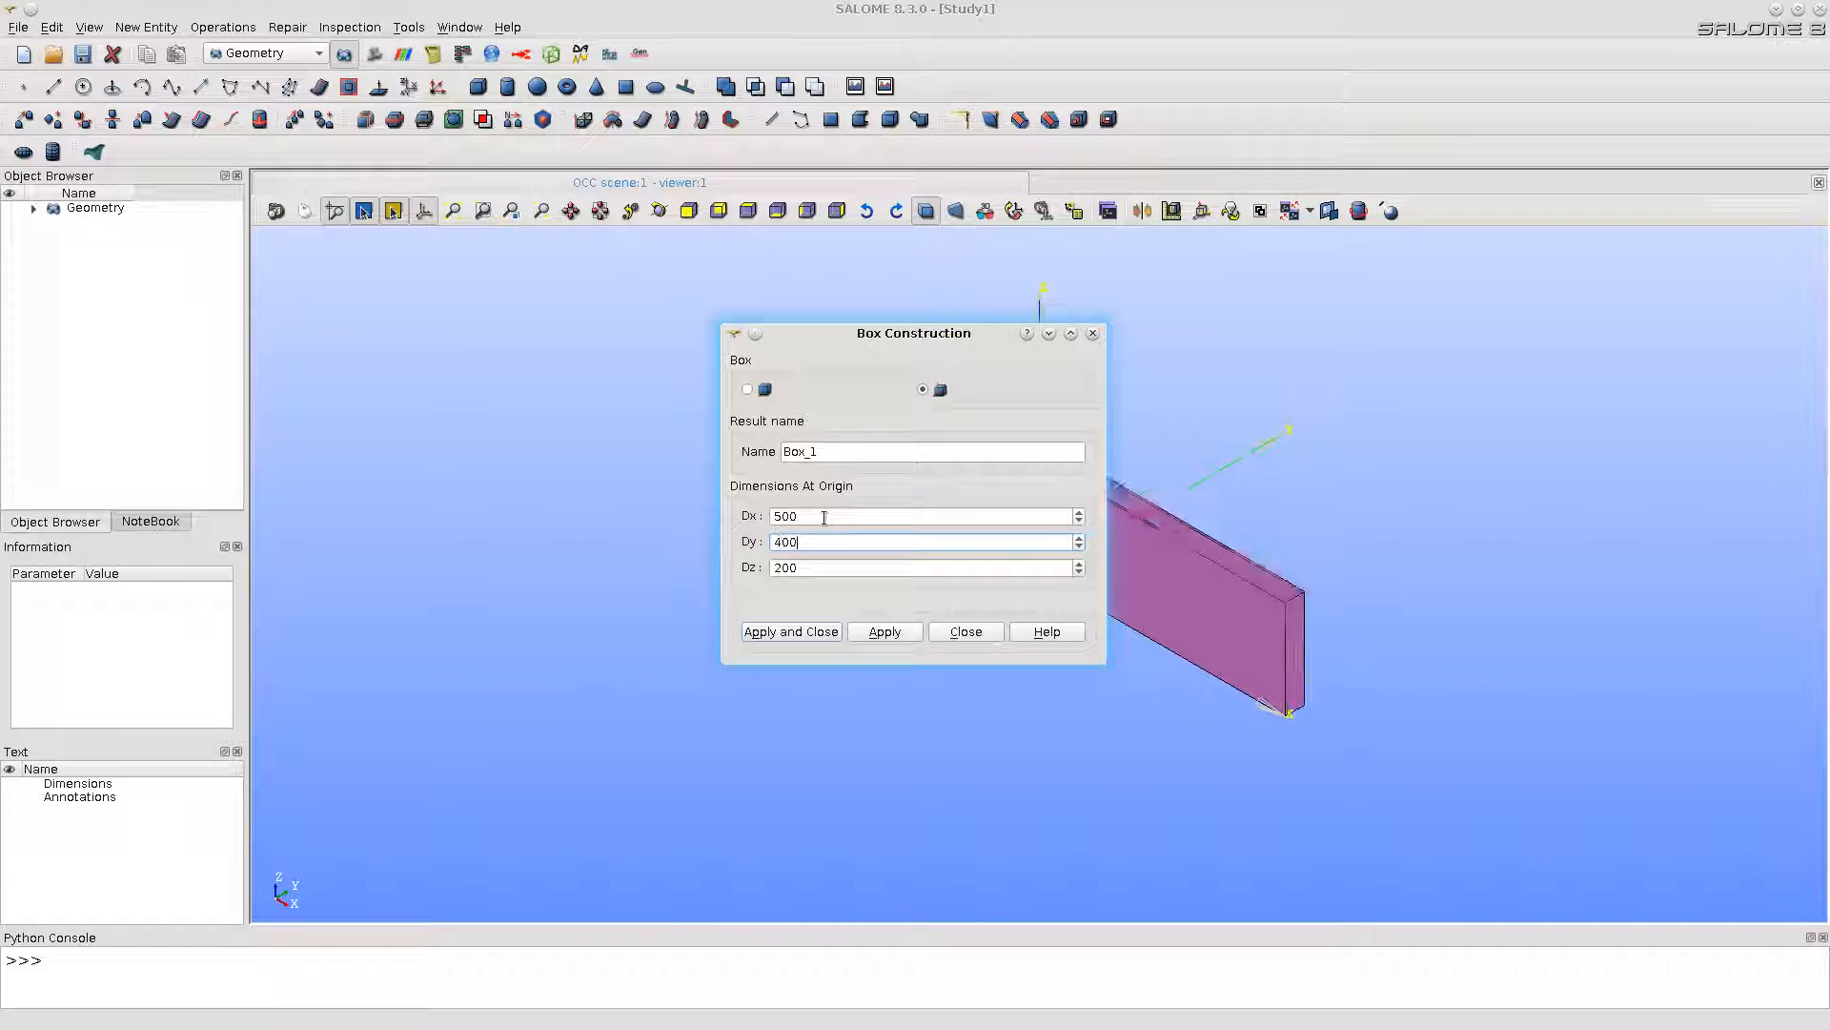
click(810, 632)
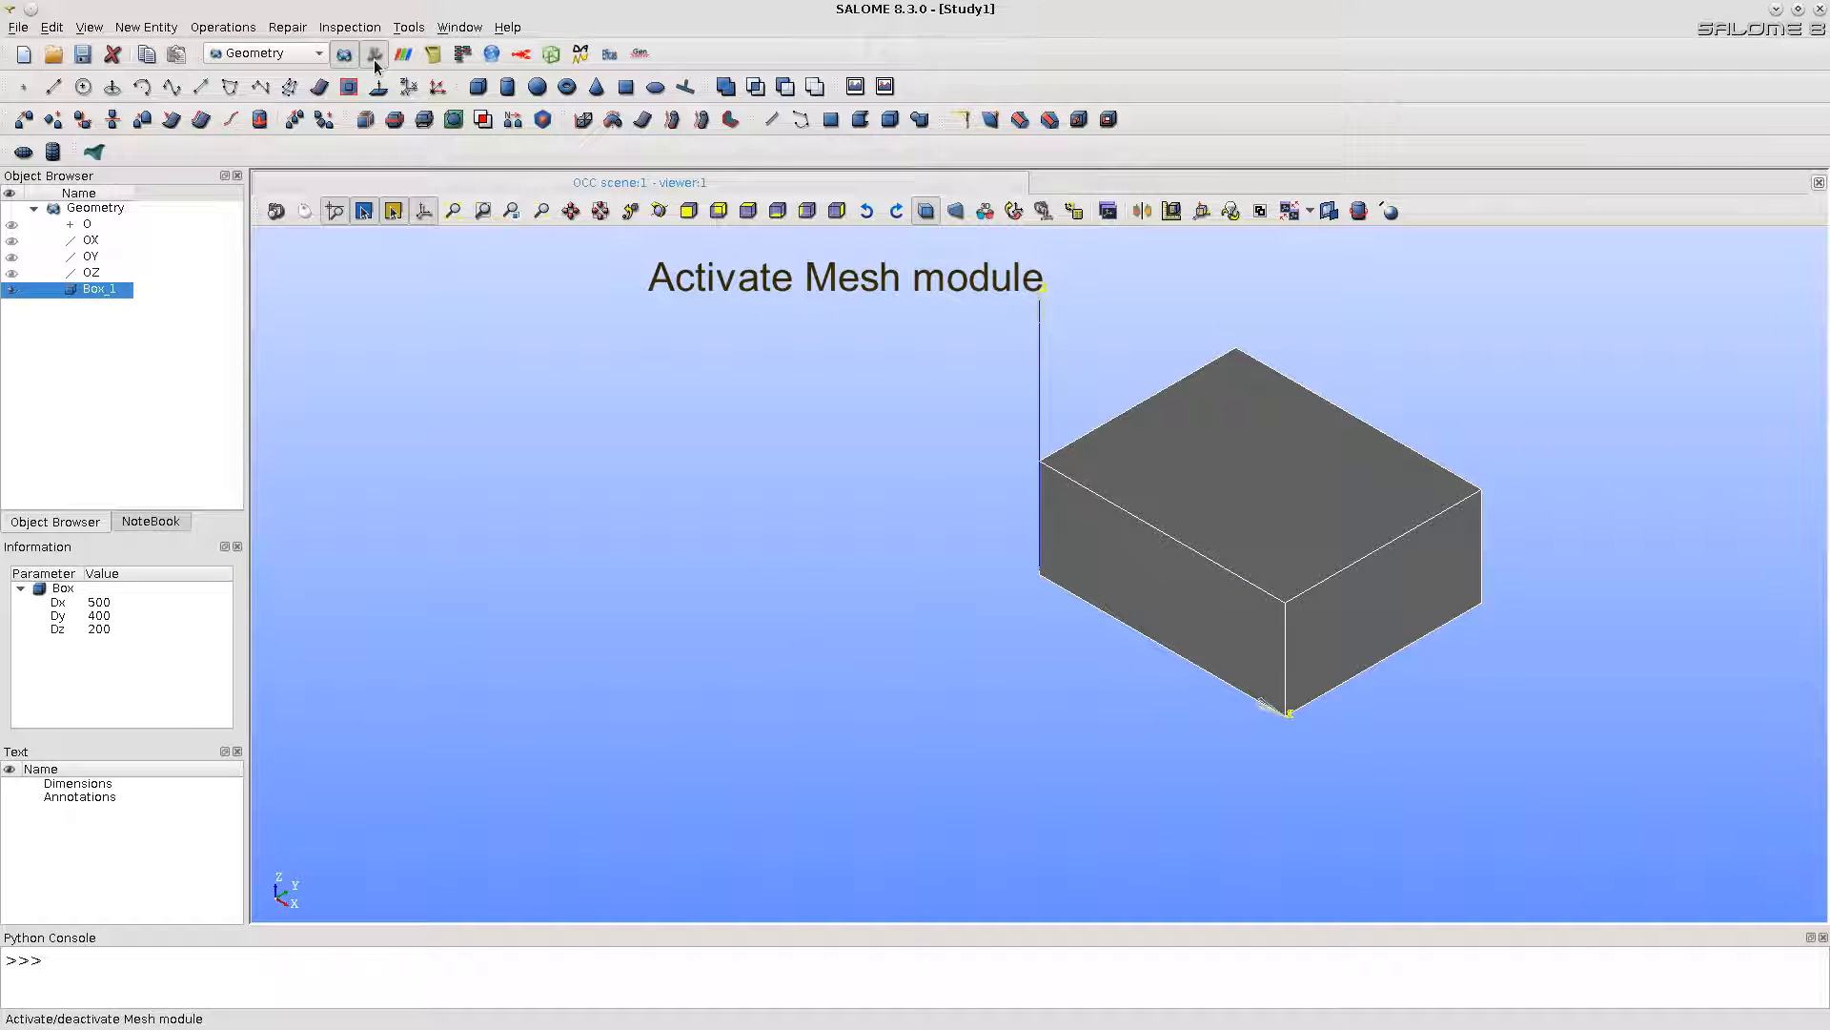
Step: Activate the Mesh module and start a new mesh on Box_1 with the Hexahedral mesh type
click(374, 59)
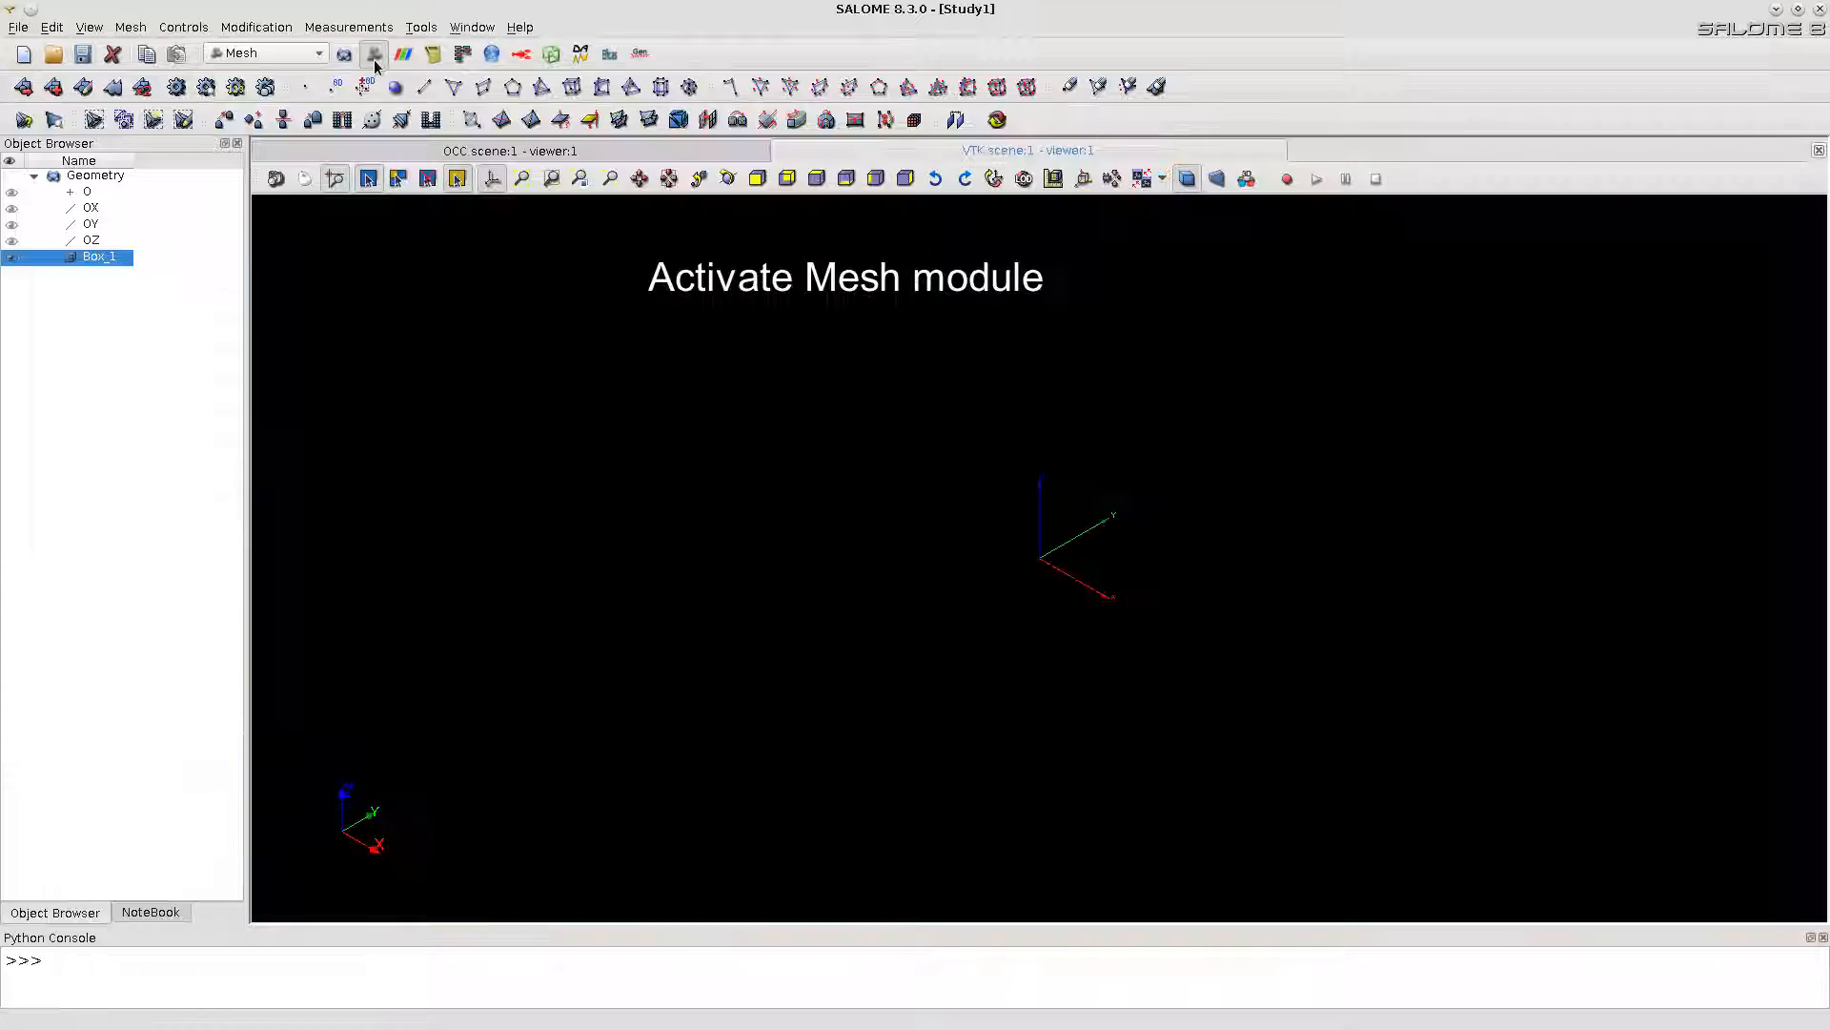
click(138, 29)
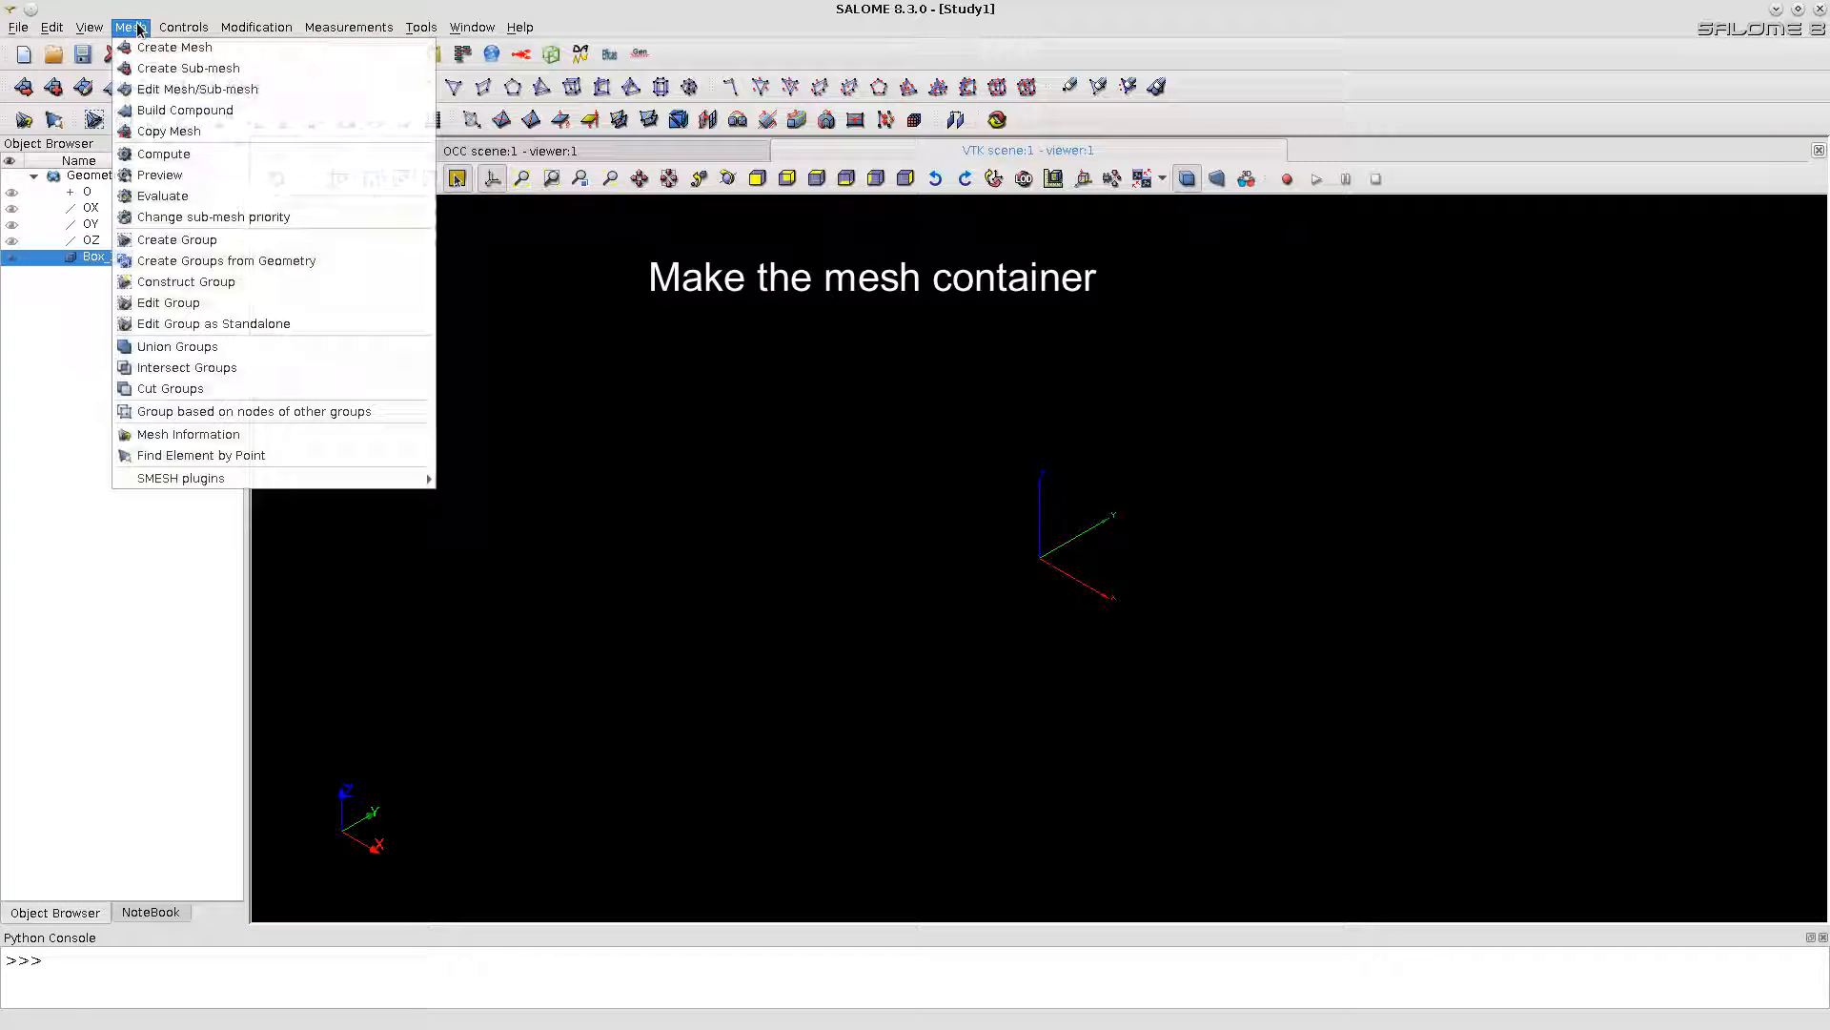
click(152, 46)
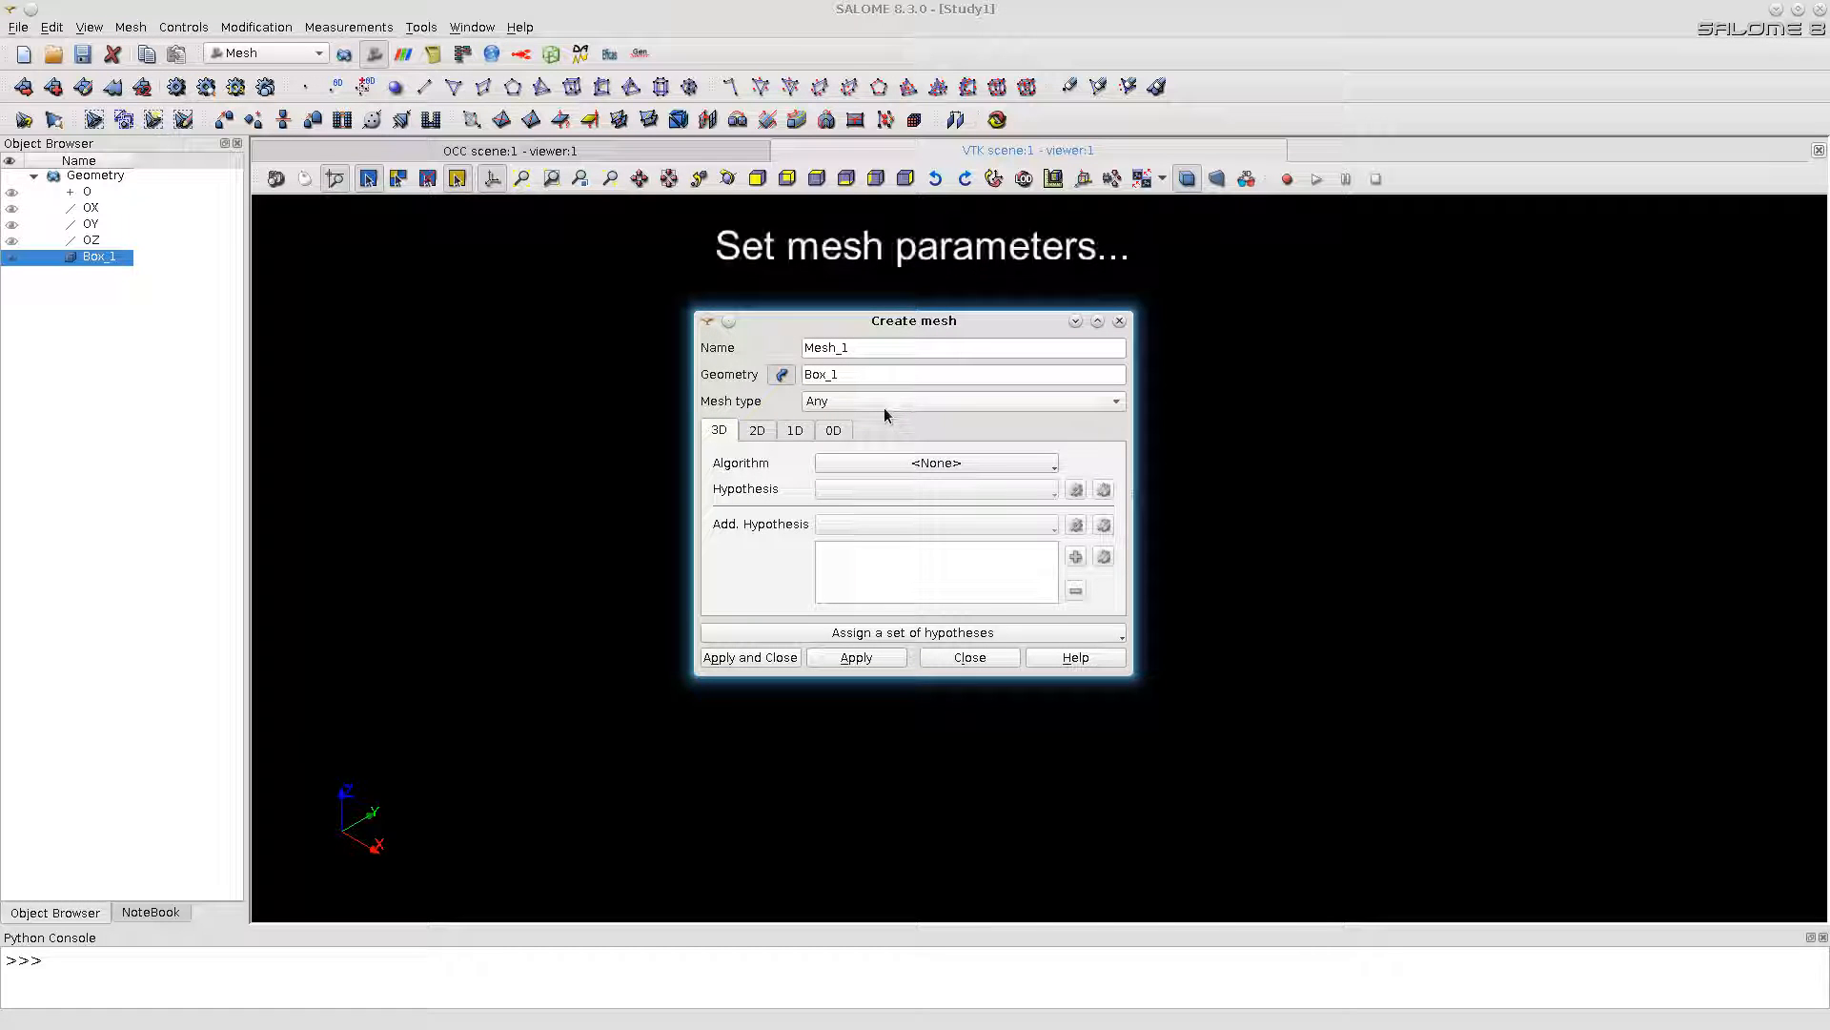
click(883, 403)
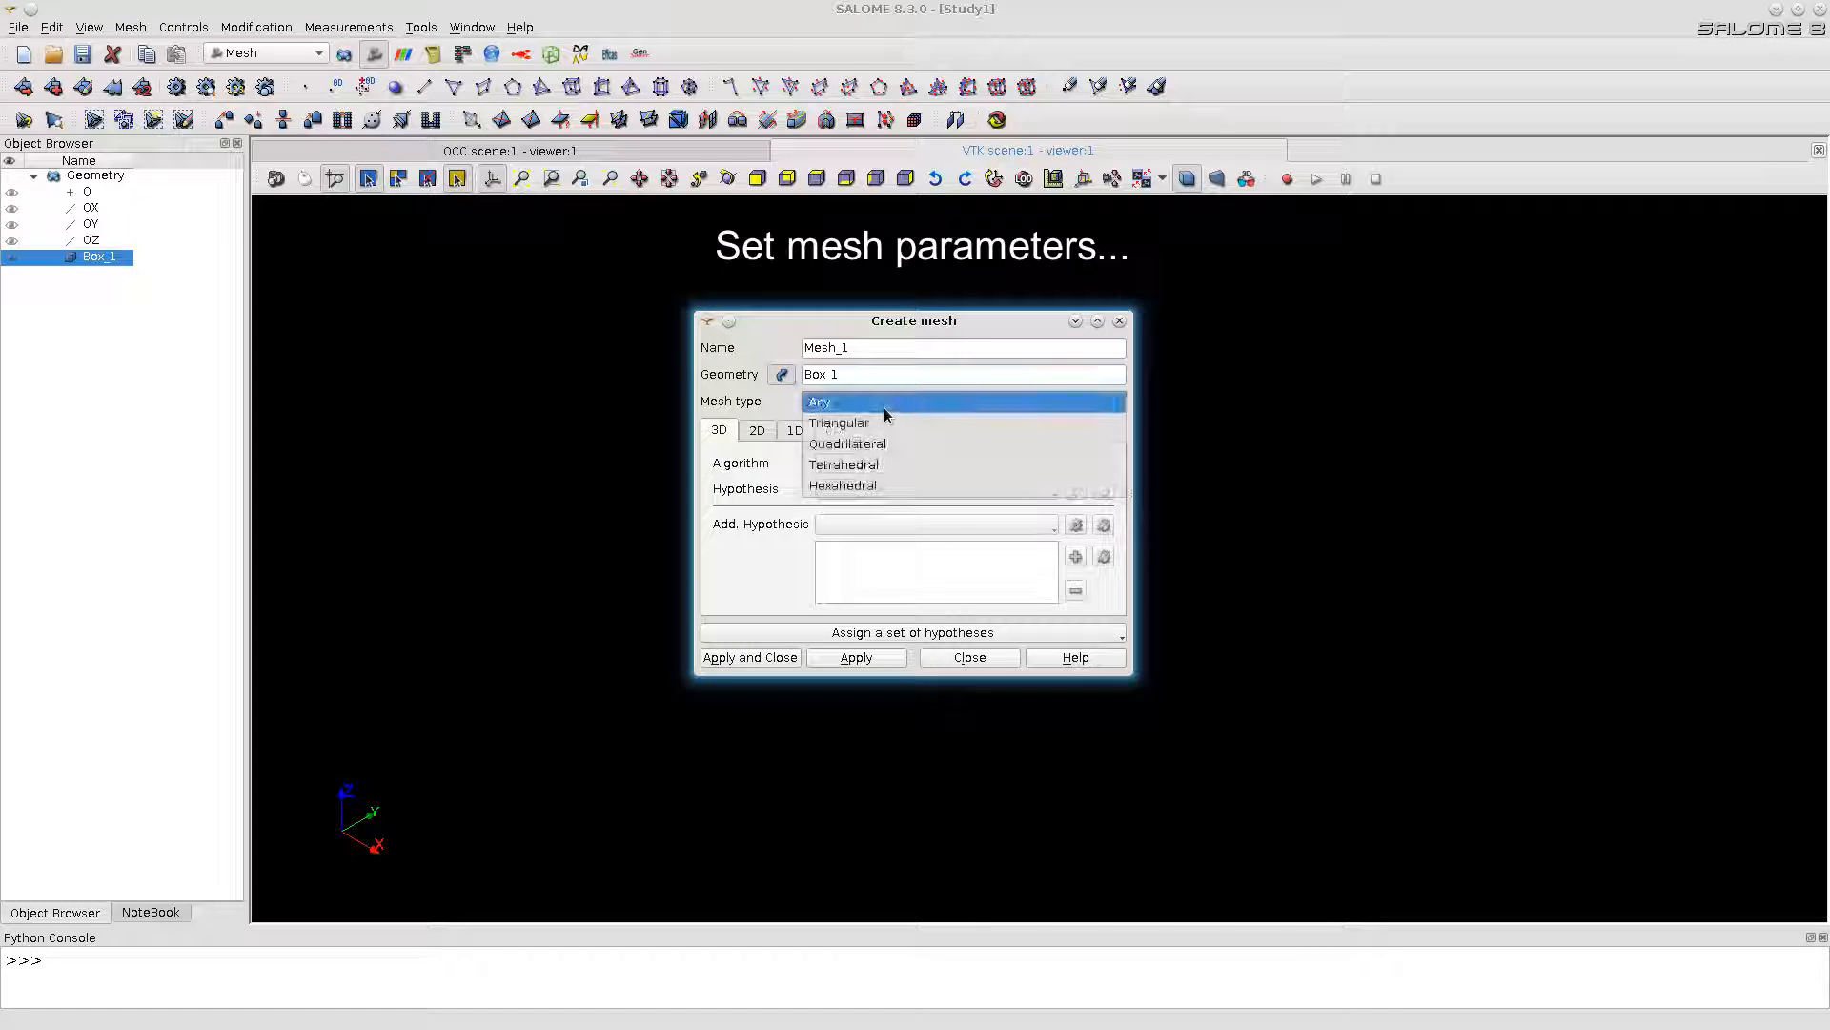
click(866, 486)
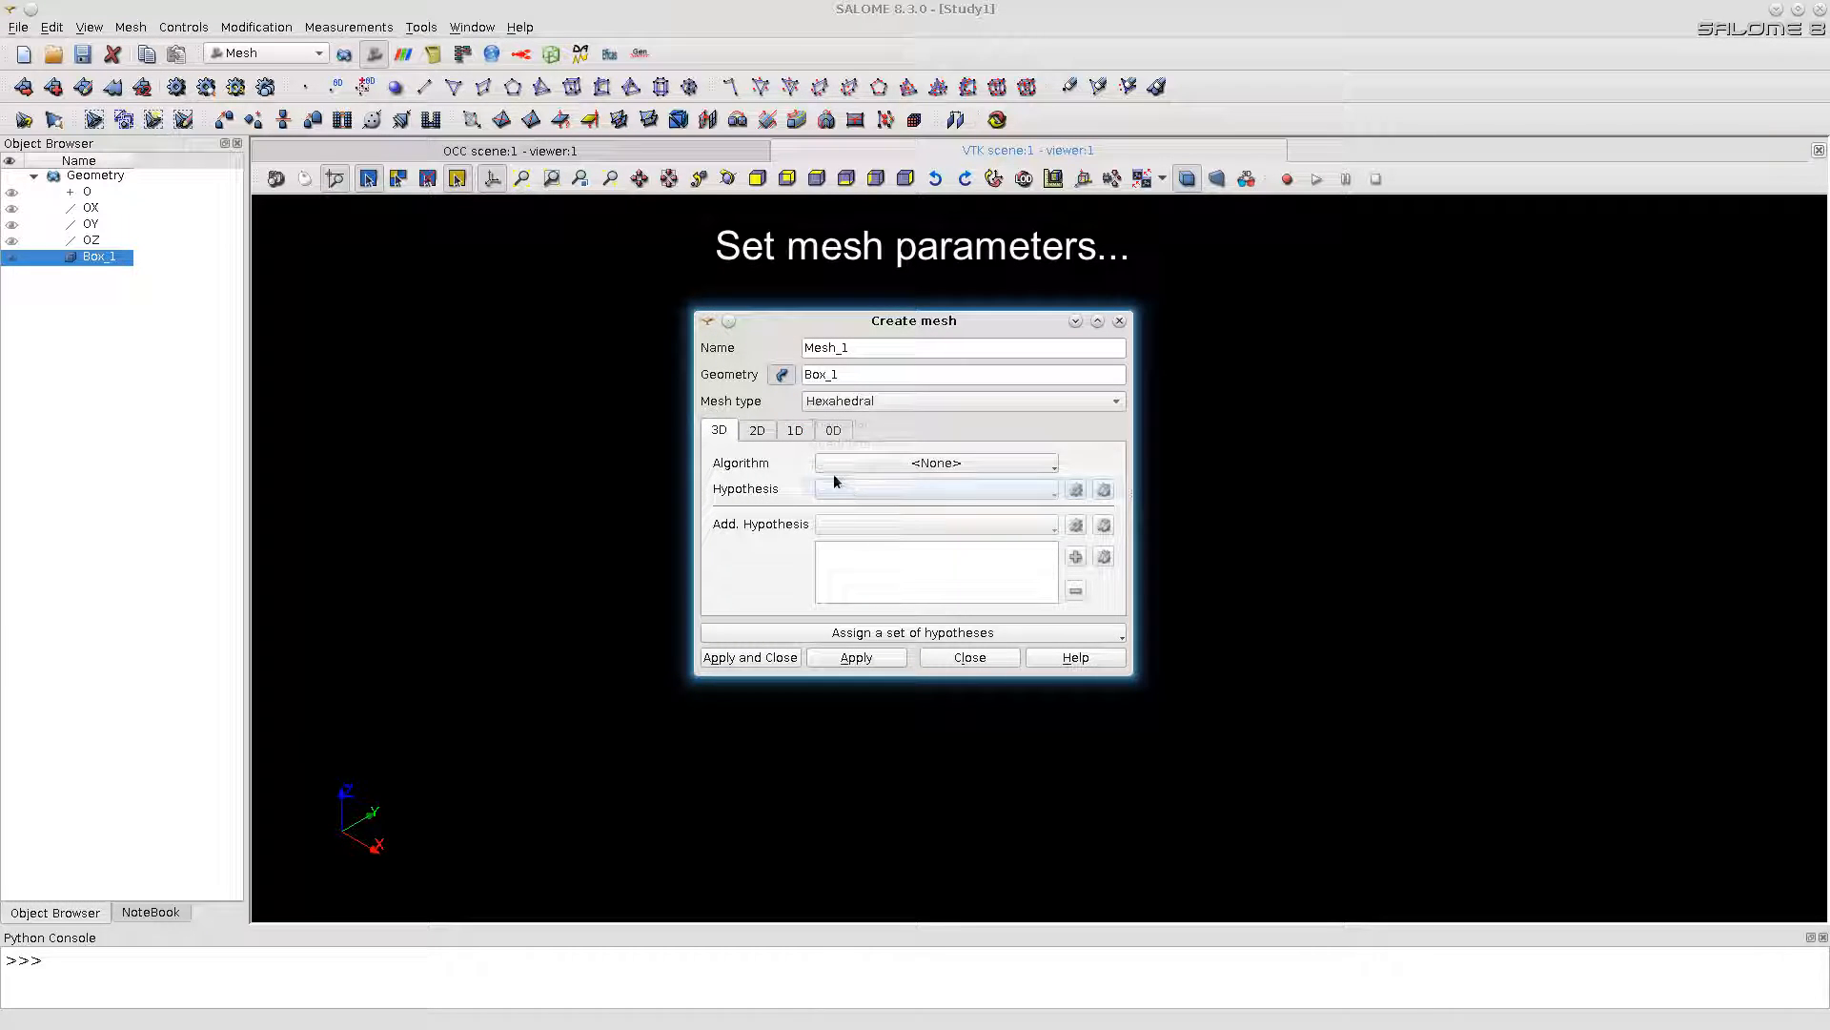
Step: Choose the mesh's 3D algorithm and set its 2D algorithm to Quadrangle: Mapping
click(926, 466)
click(906, 535)
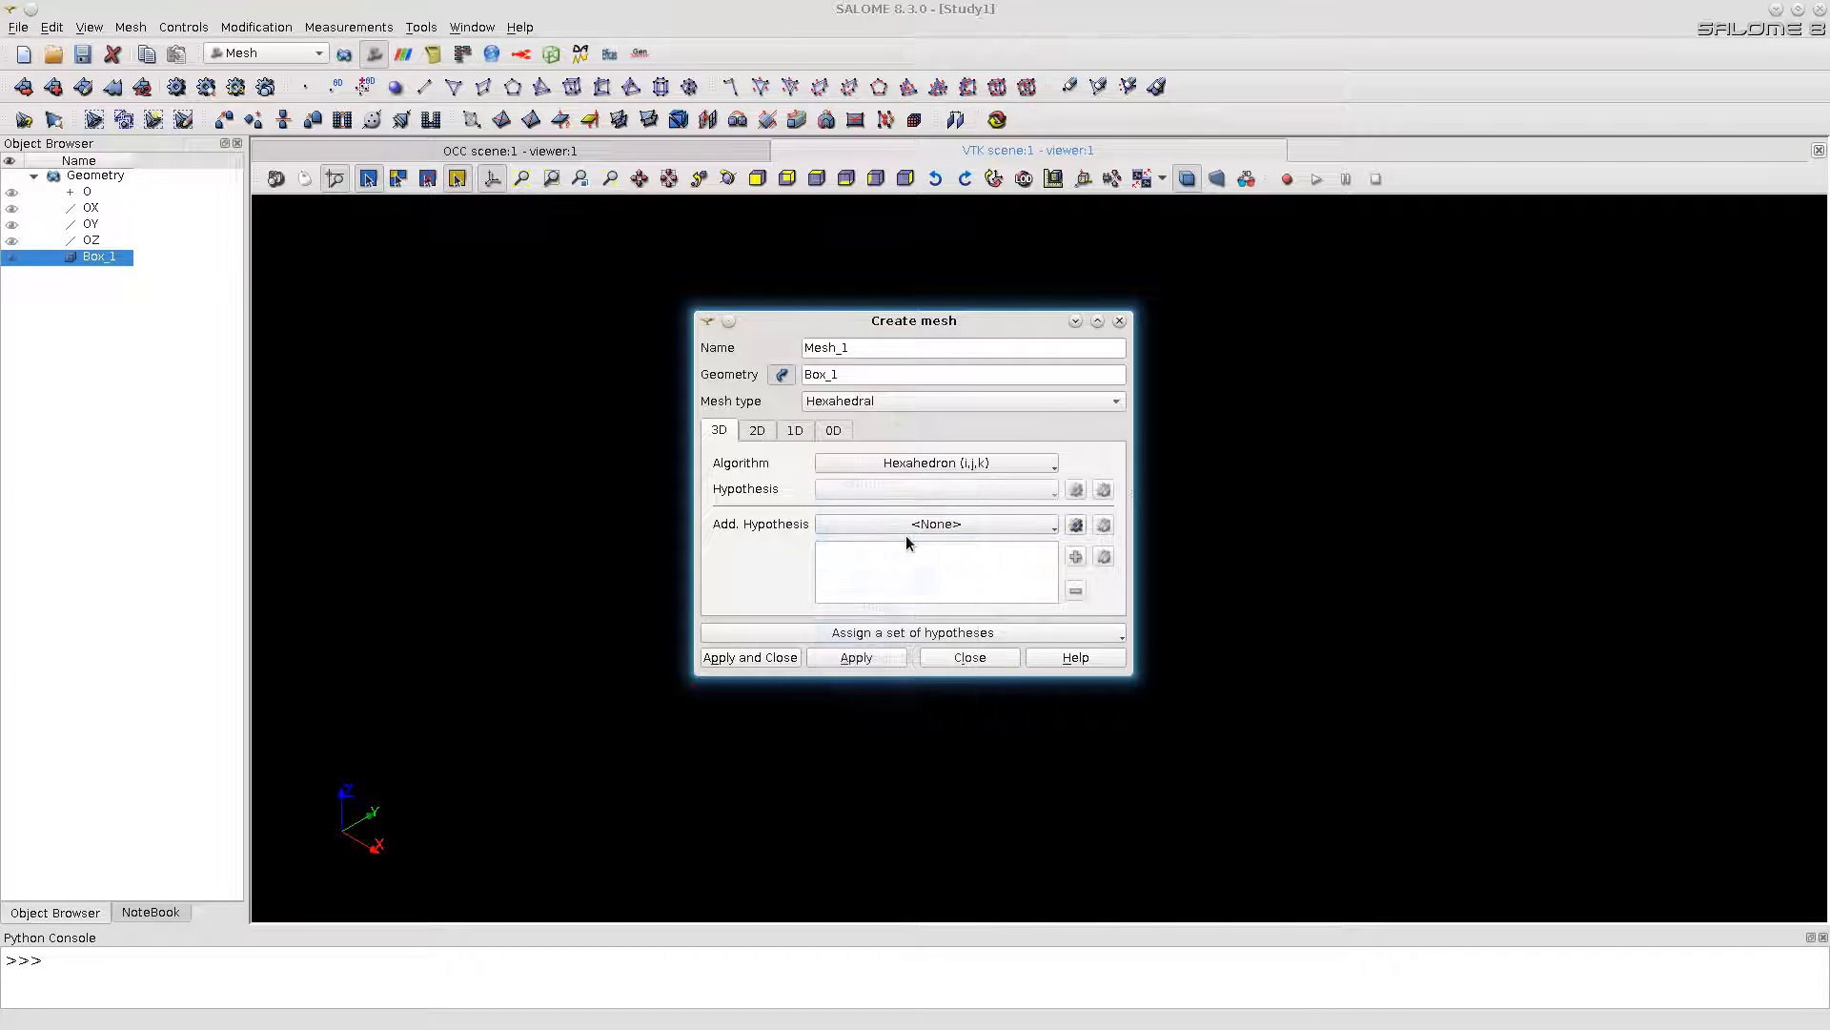
click(759, 430)
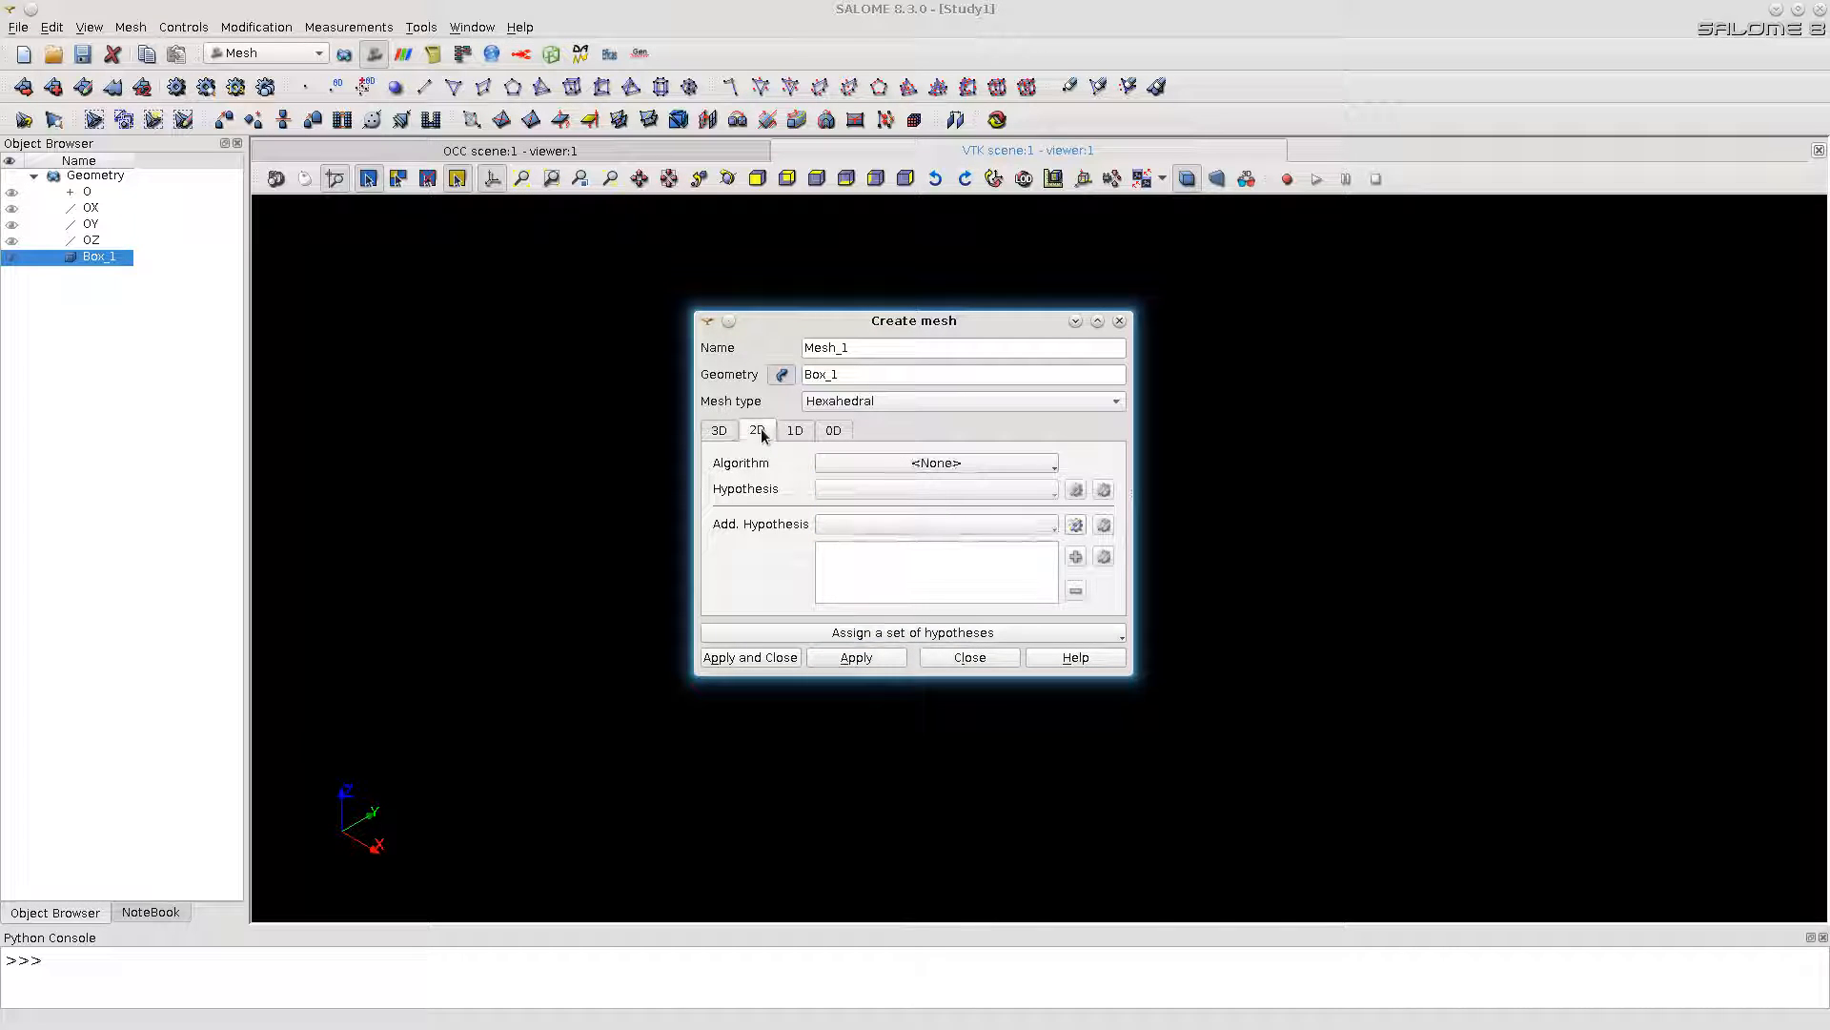
click(963, 465)
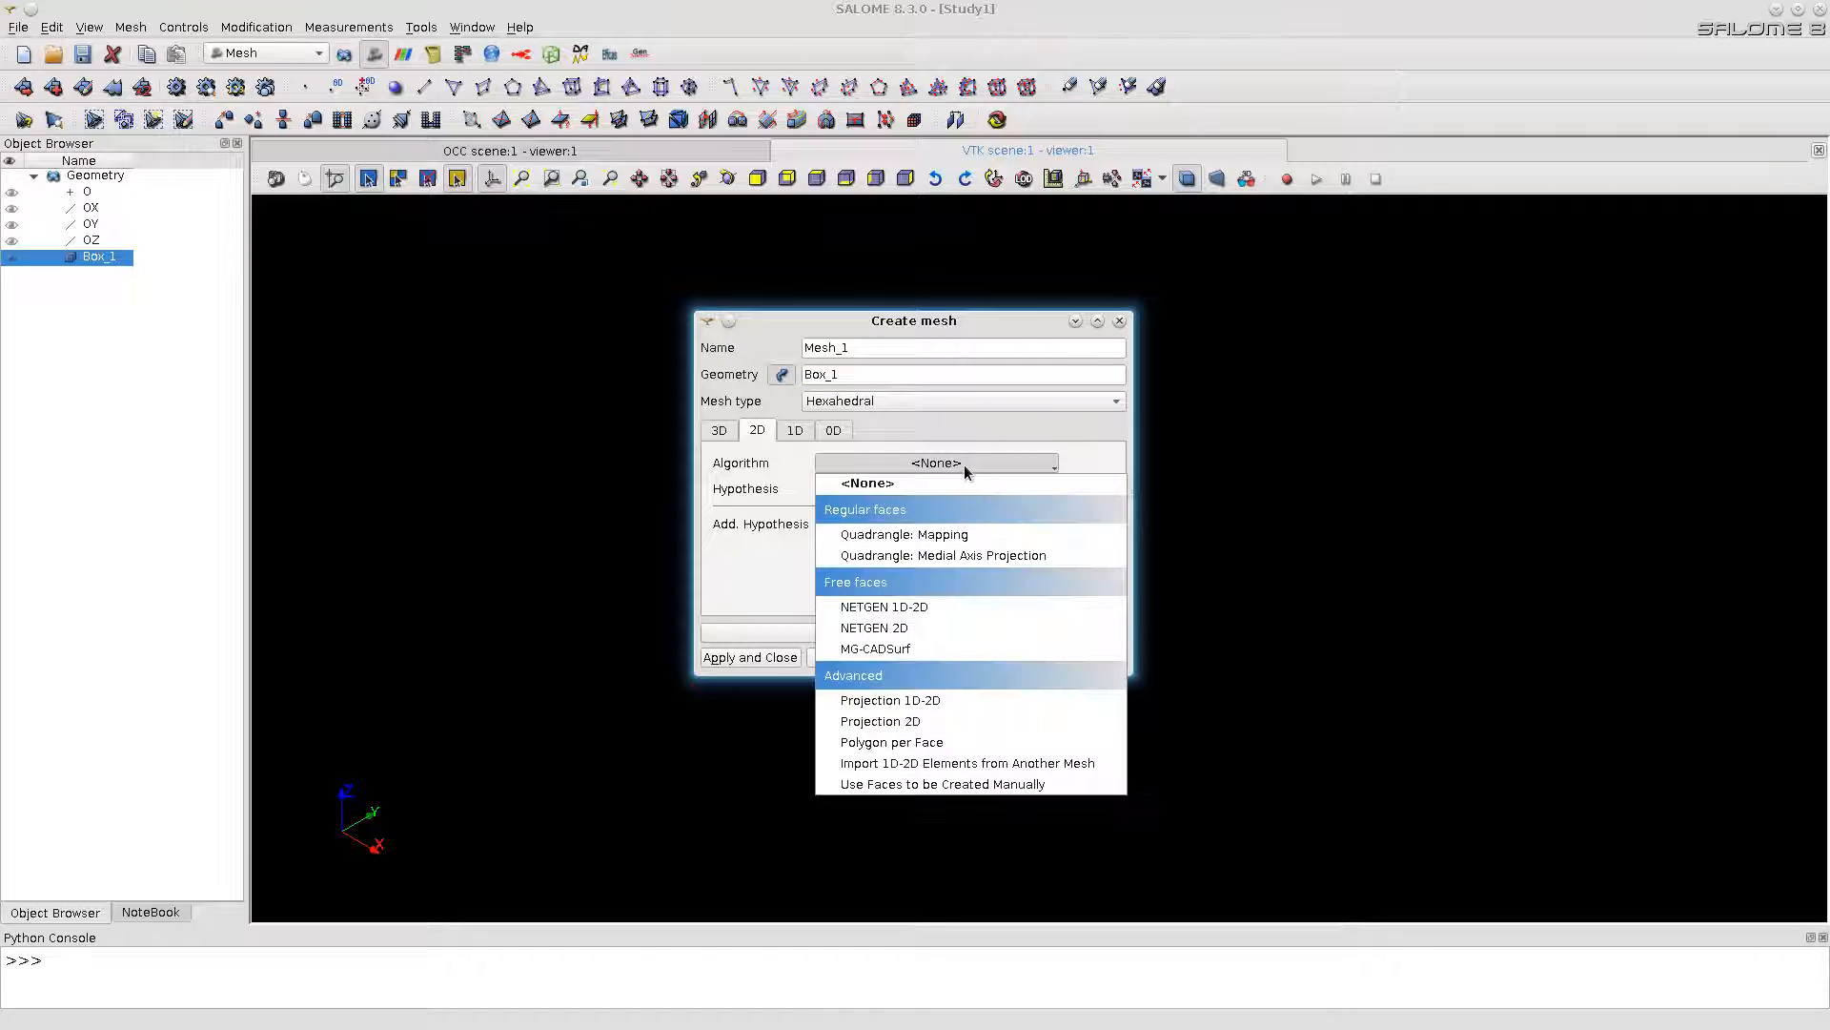
click(942, 535)
Step: Set the 1D algorithm to Wire Discretisation with a Local Length hypothesis of 40, and create the mesh
click(797, 431)
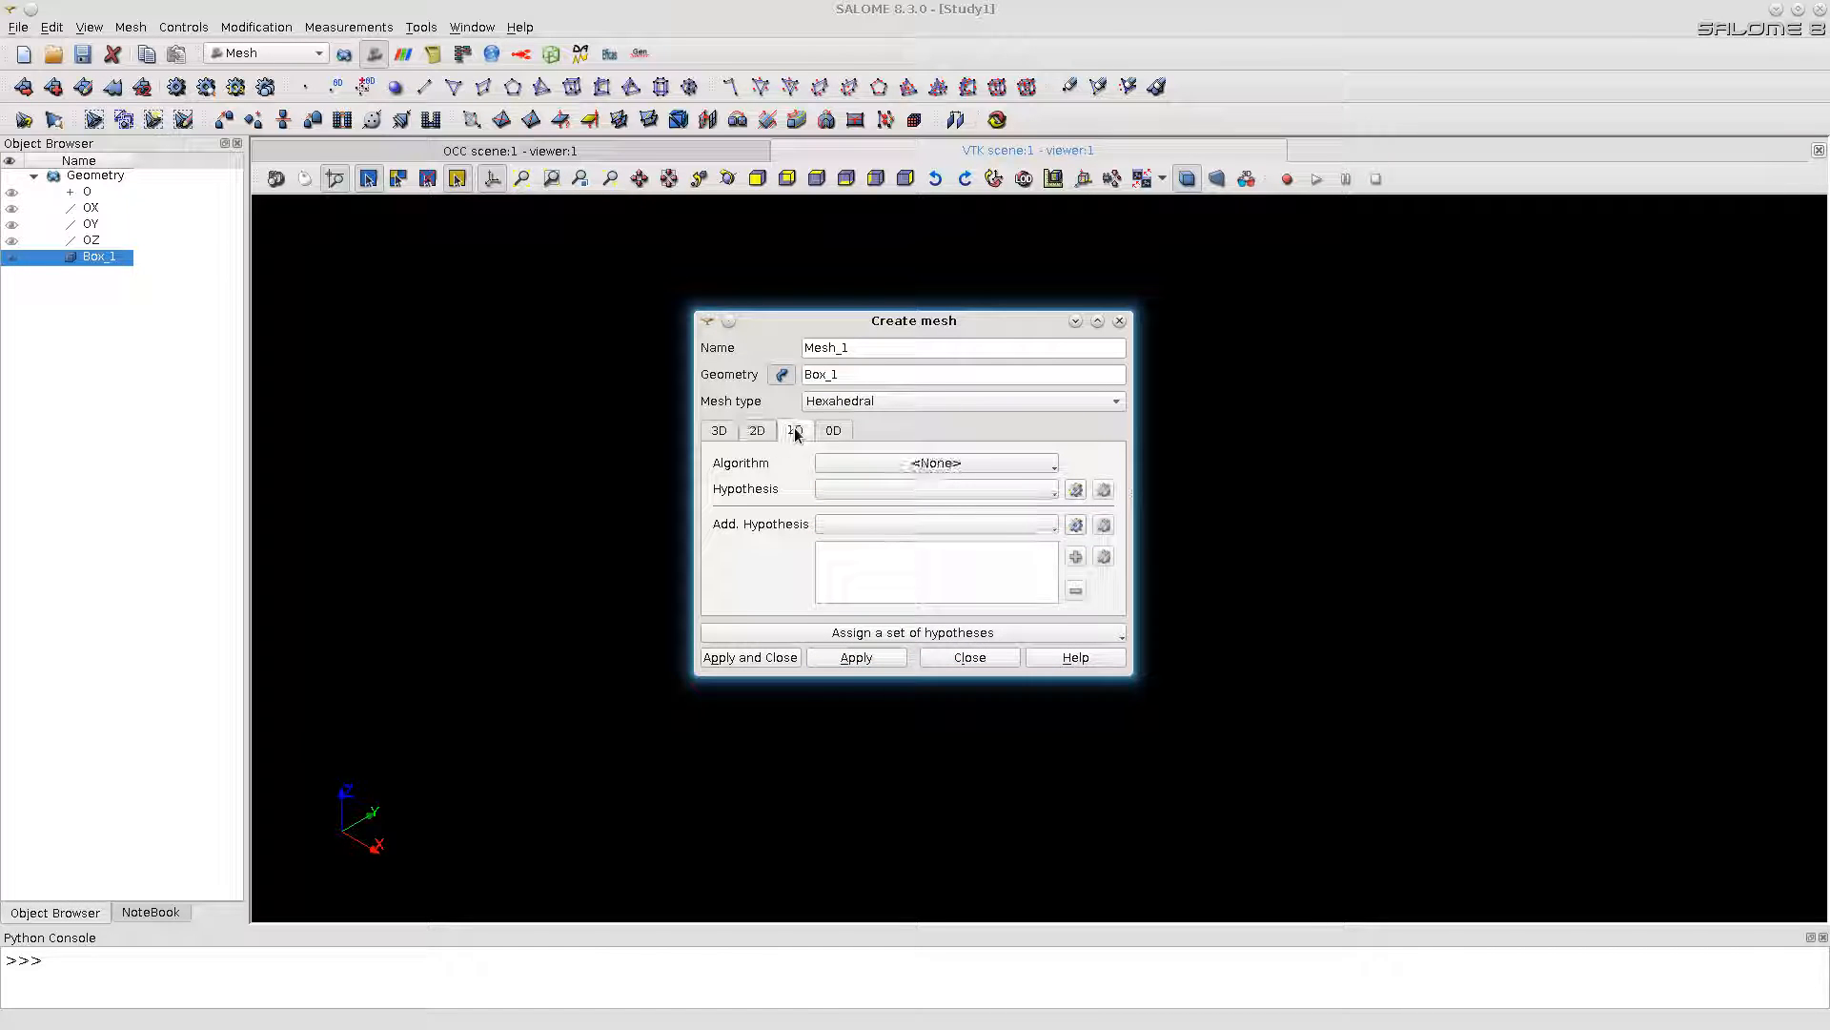
click(959, 463)
click(929, 536)
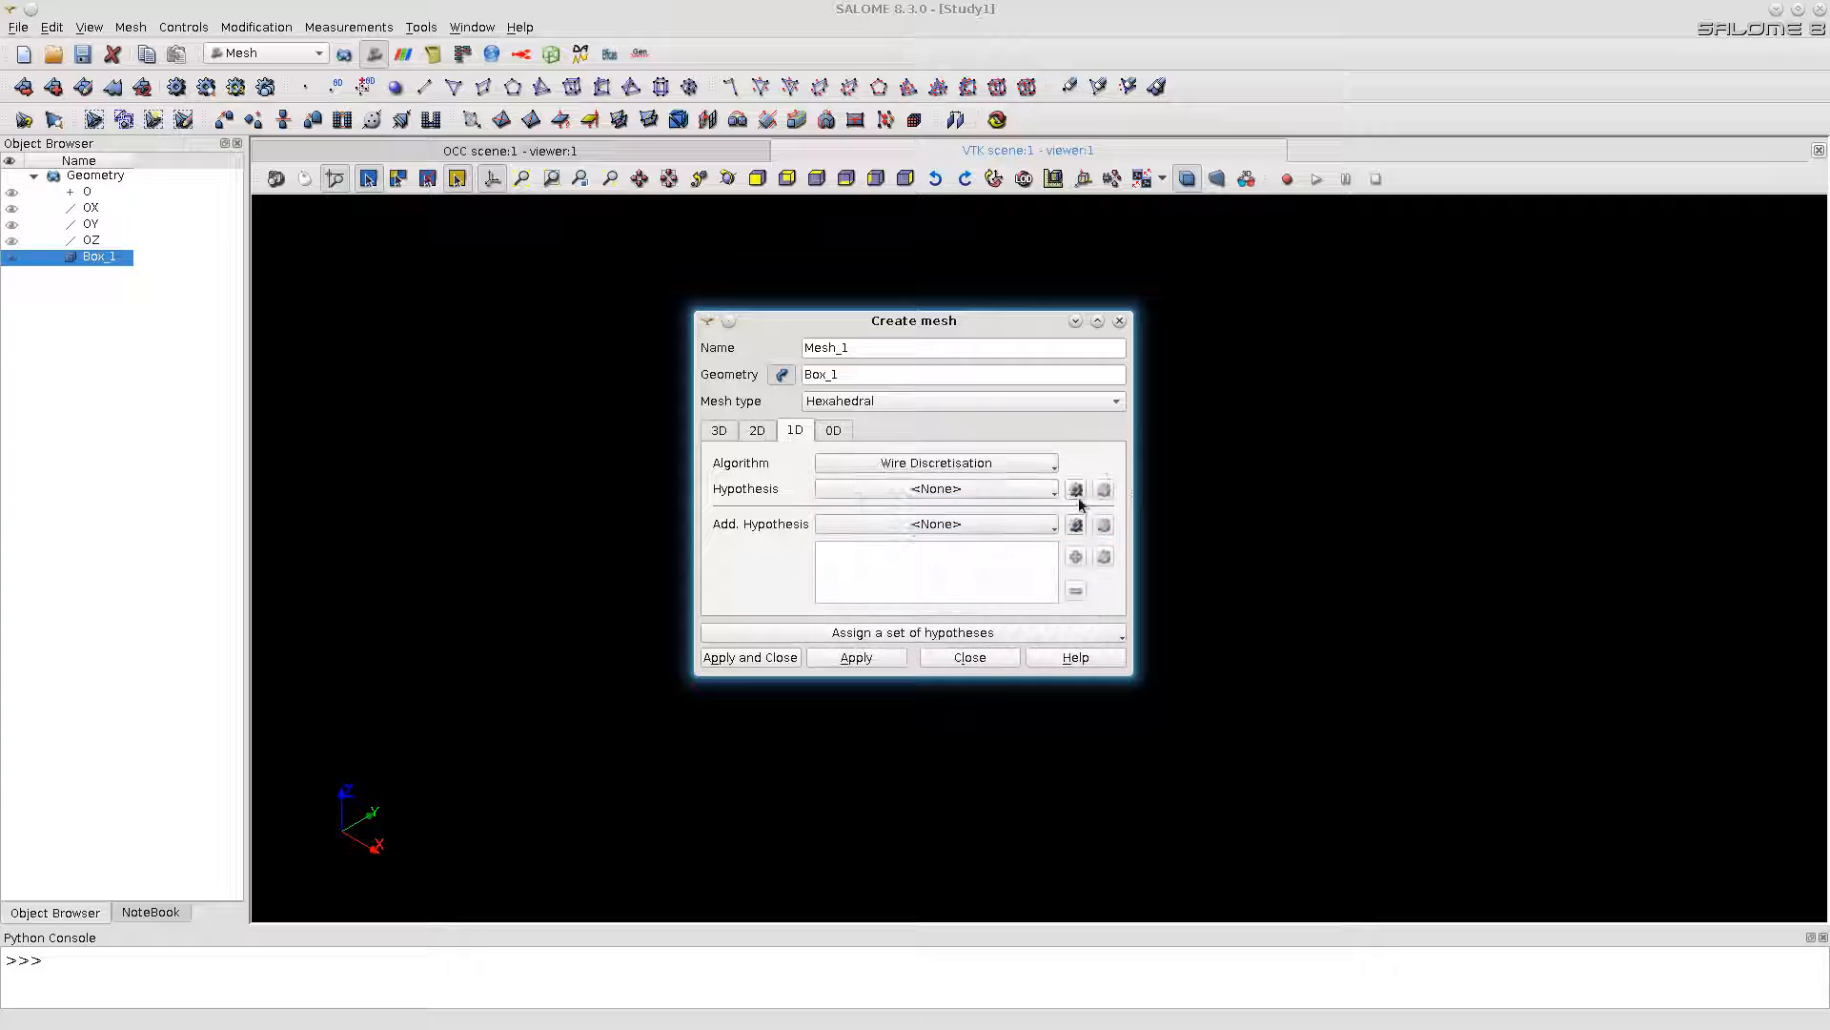
click(1075, 489)
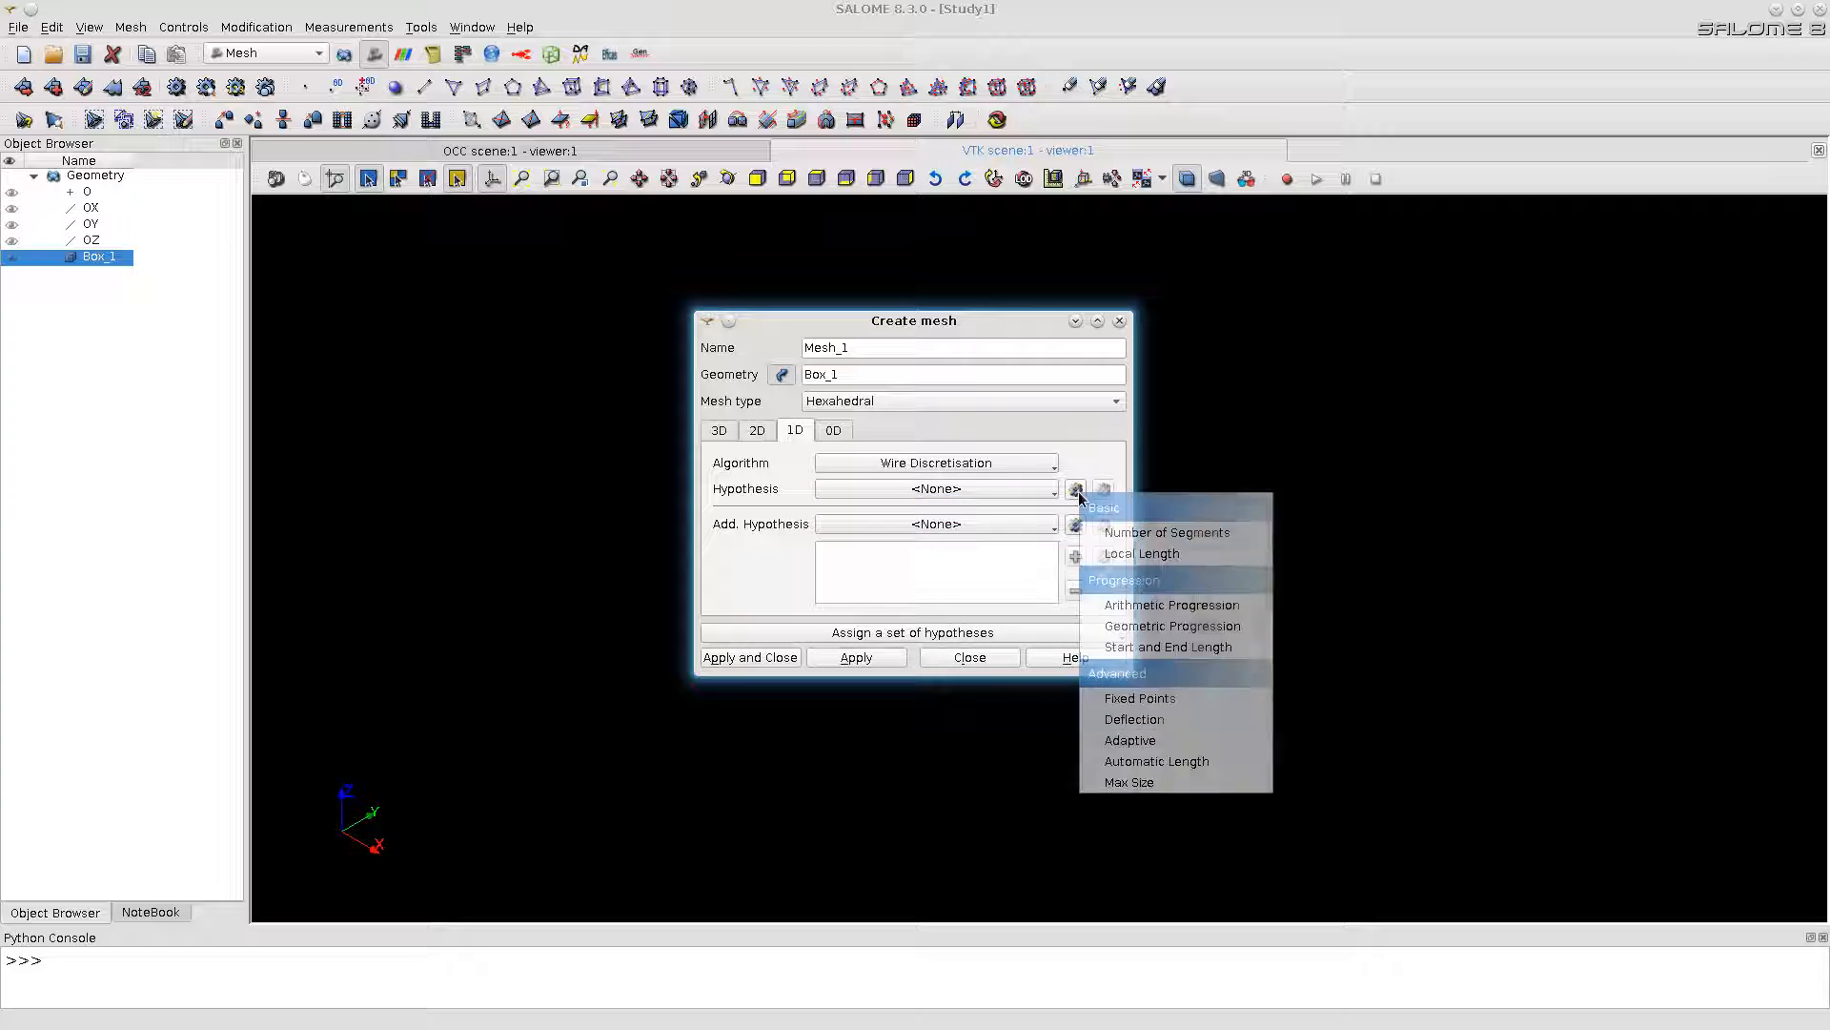
click(1141, 553)
drag(934, 486, 873, 493)
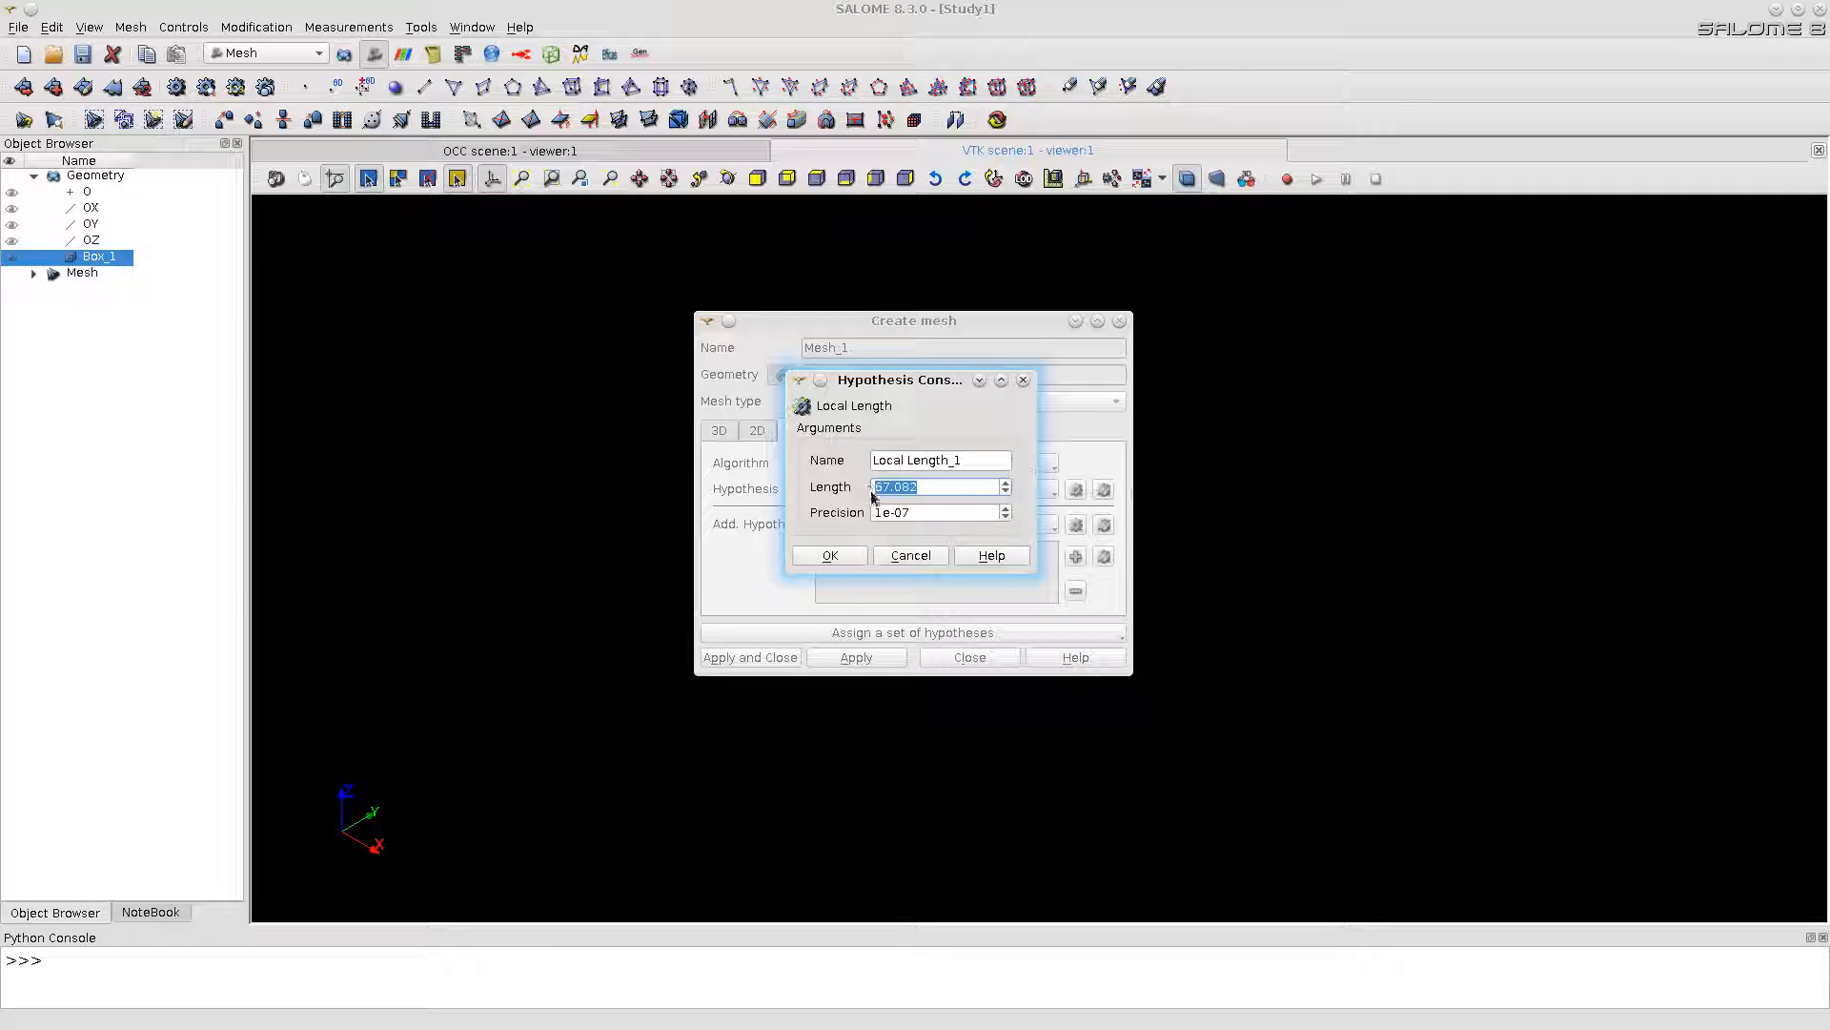
text(40)
click(835, 557)
click(758, 656)
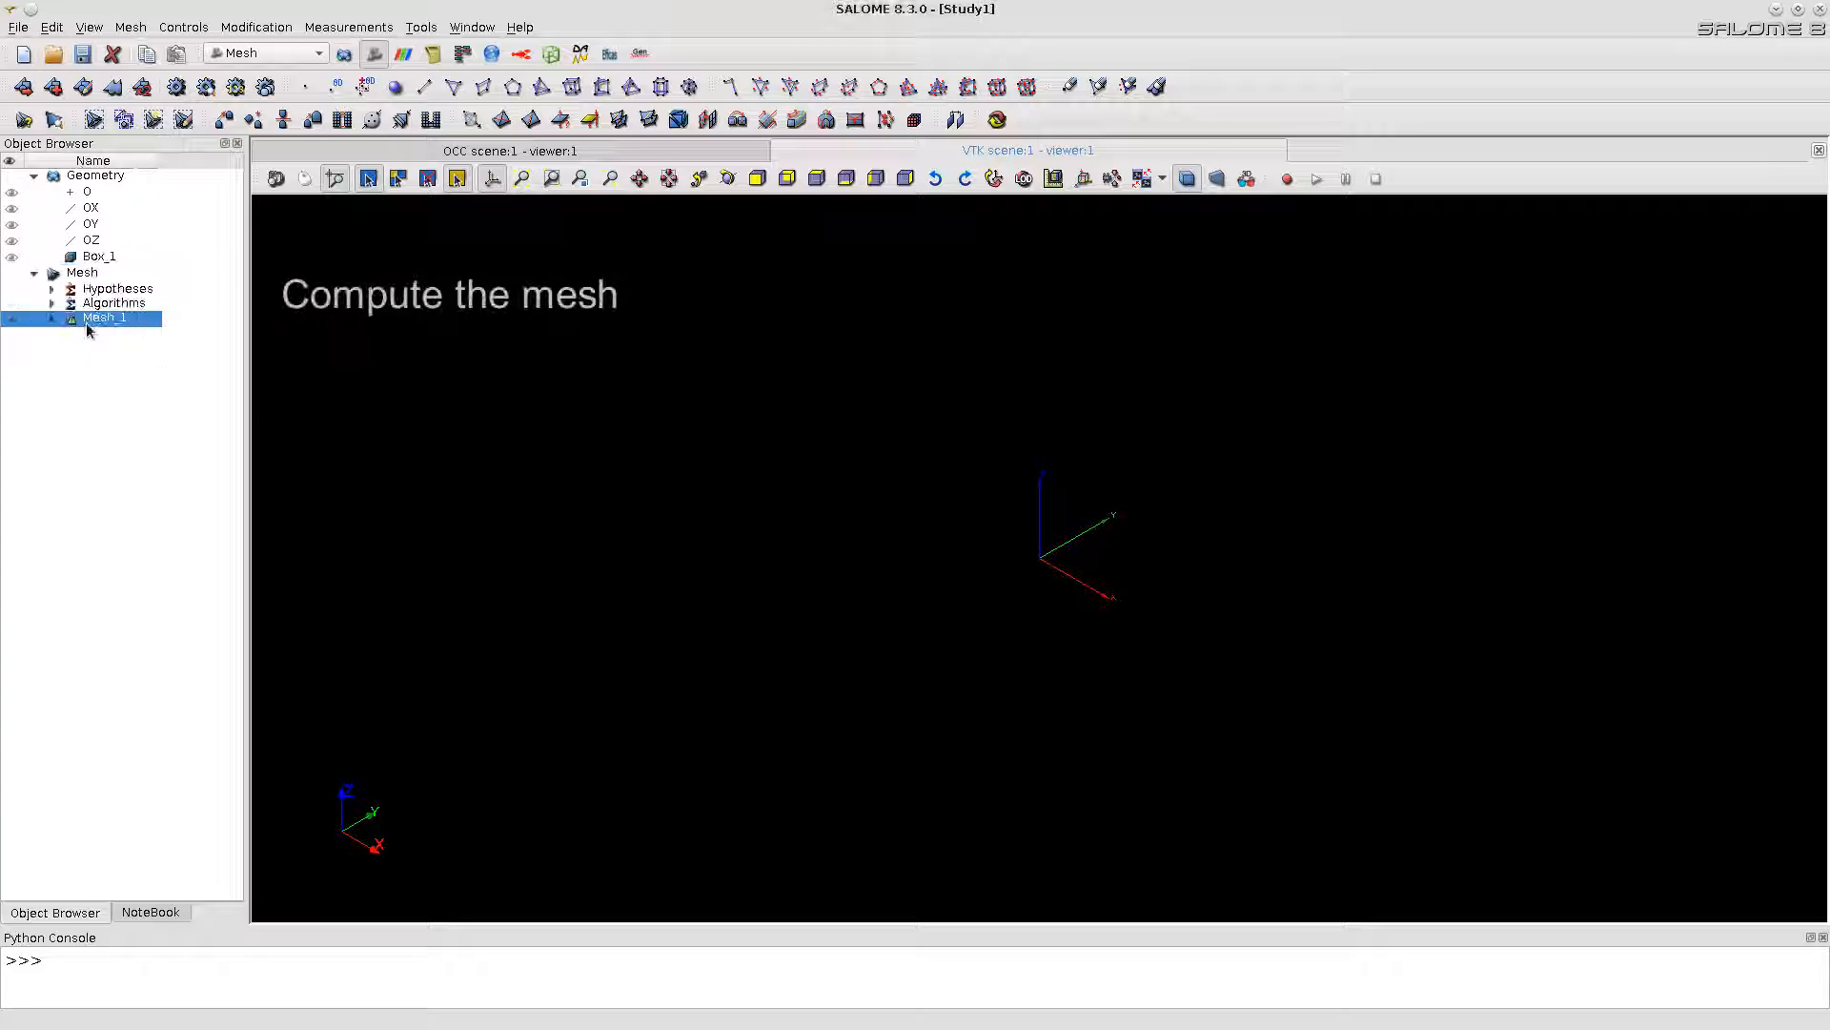
Step: Compute Mesh_1 and fit the computed mesh in the view
right_click(87, 325)
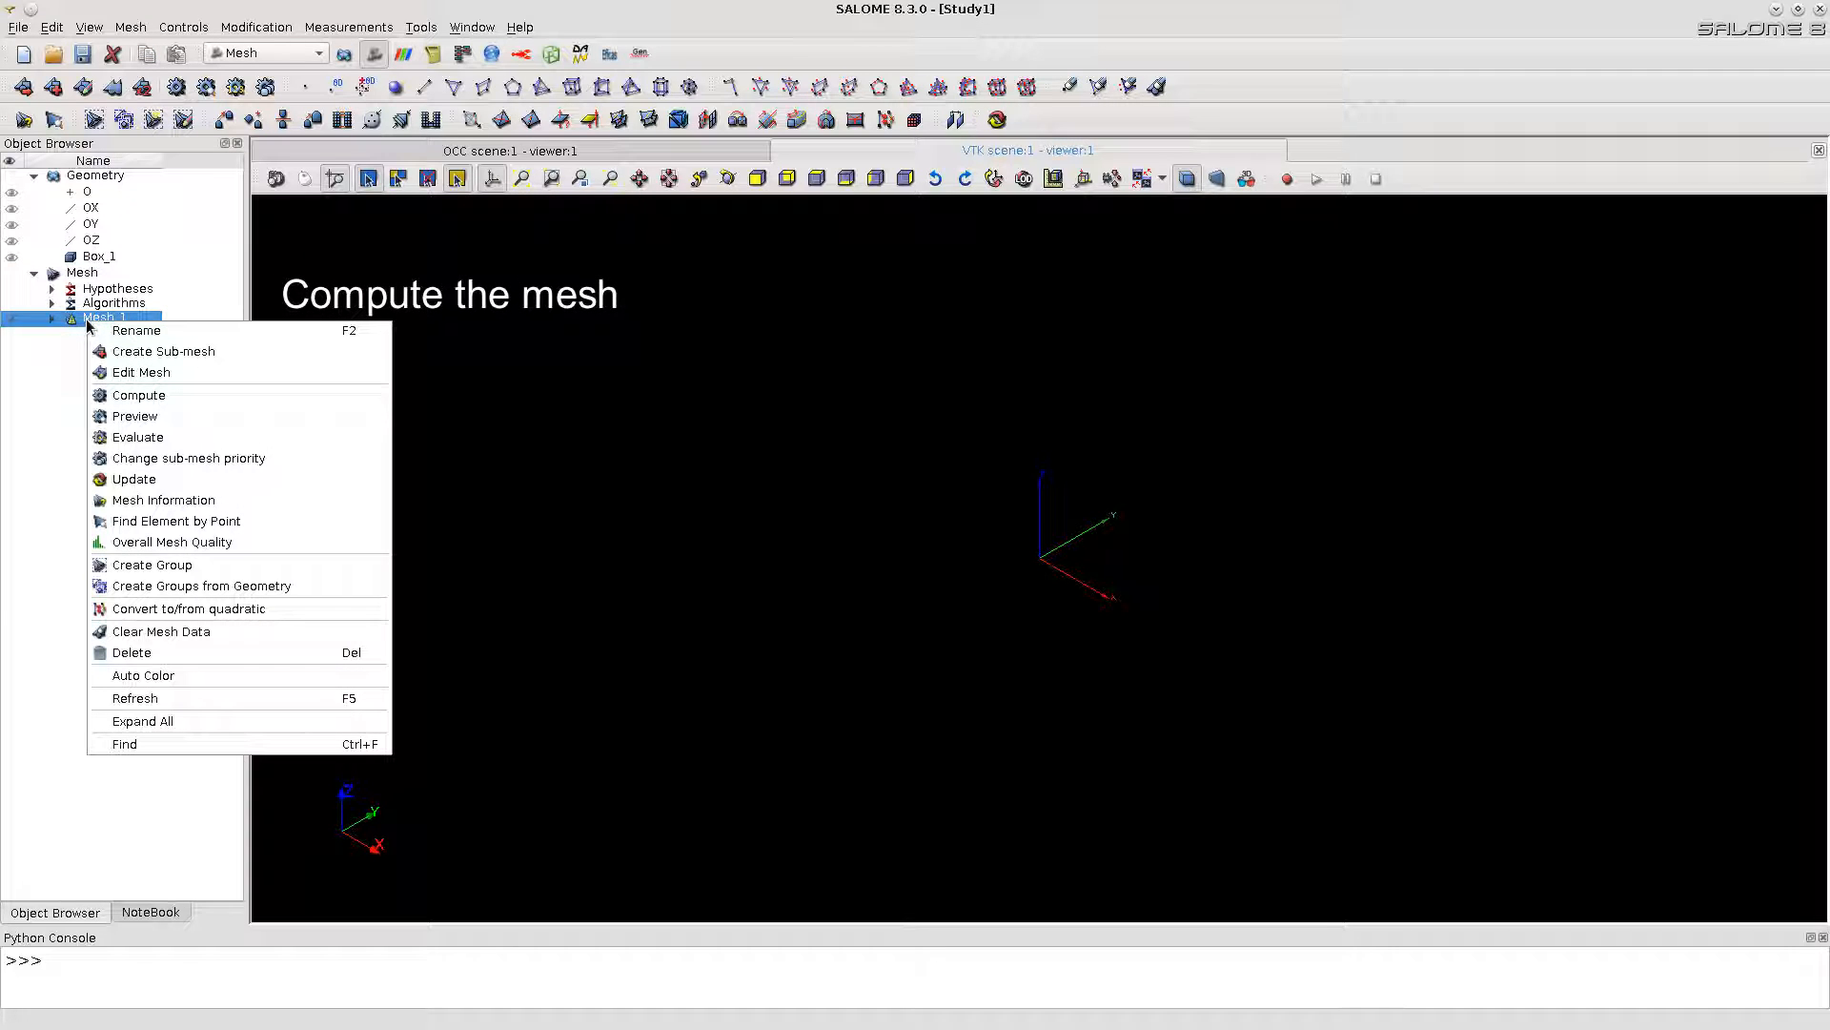
click(126, 396)
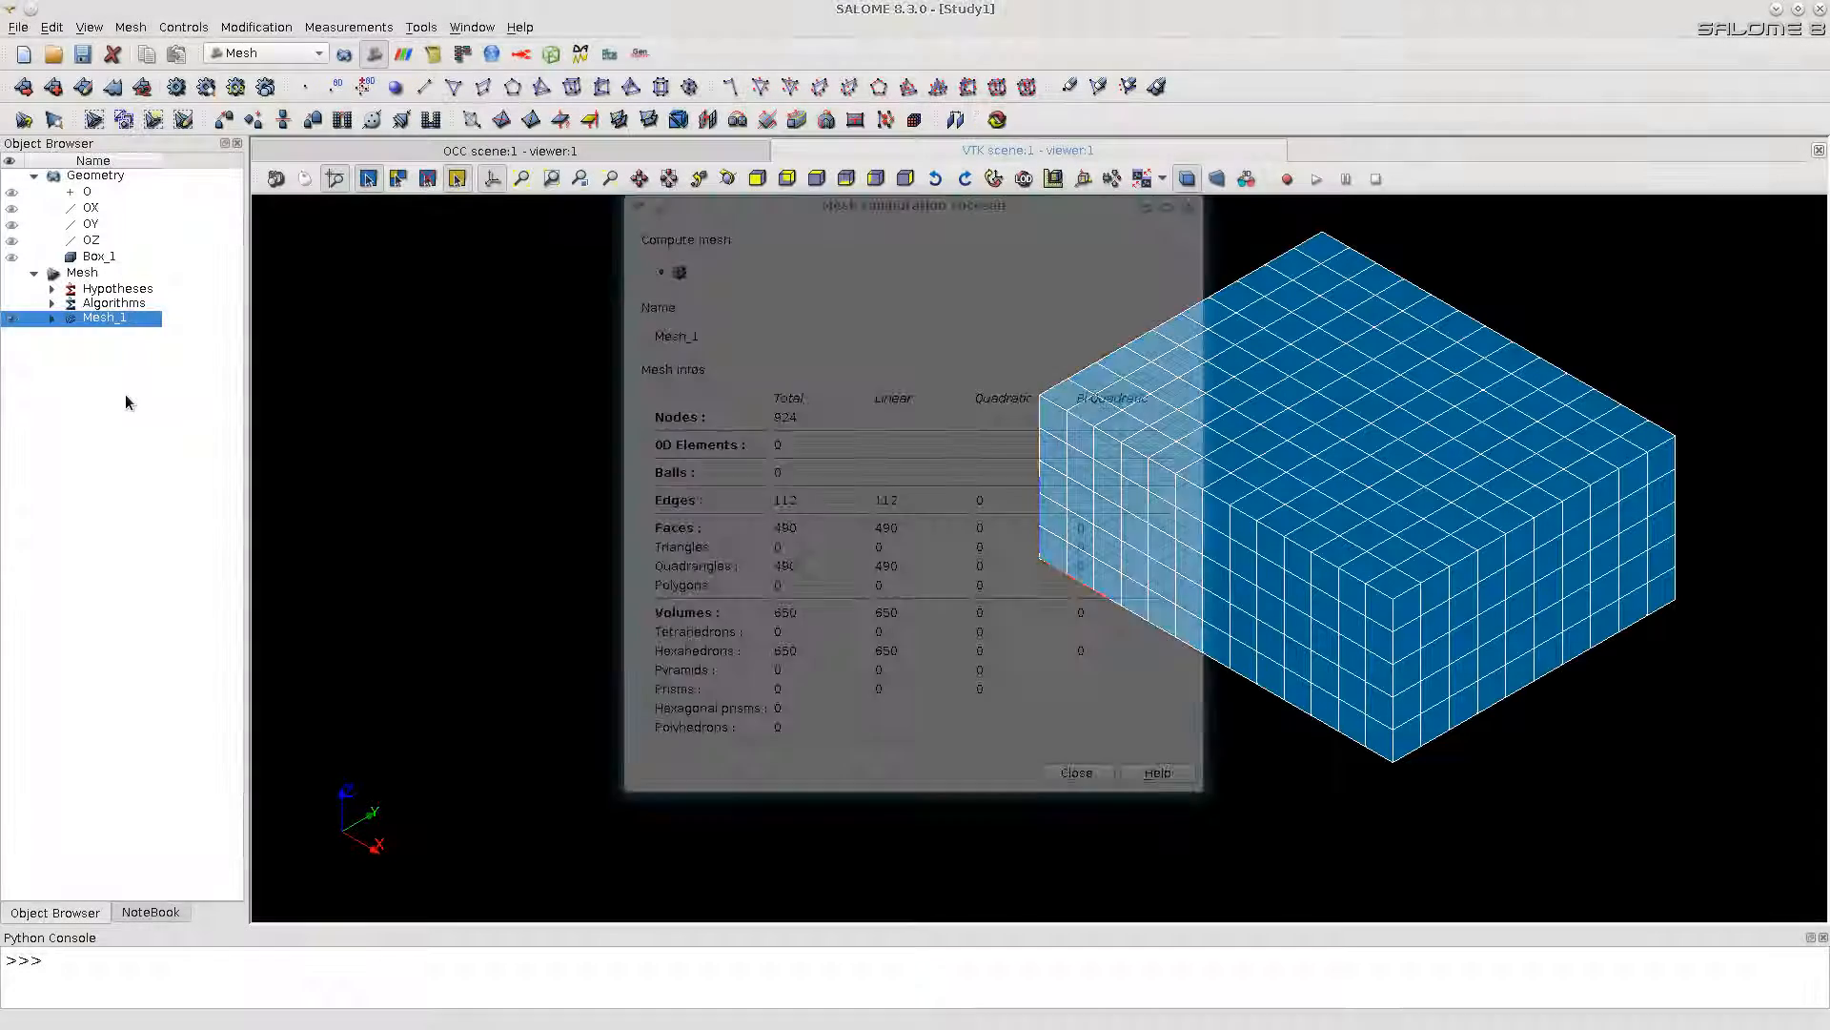
click(1076, 773)
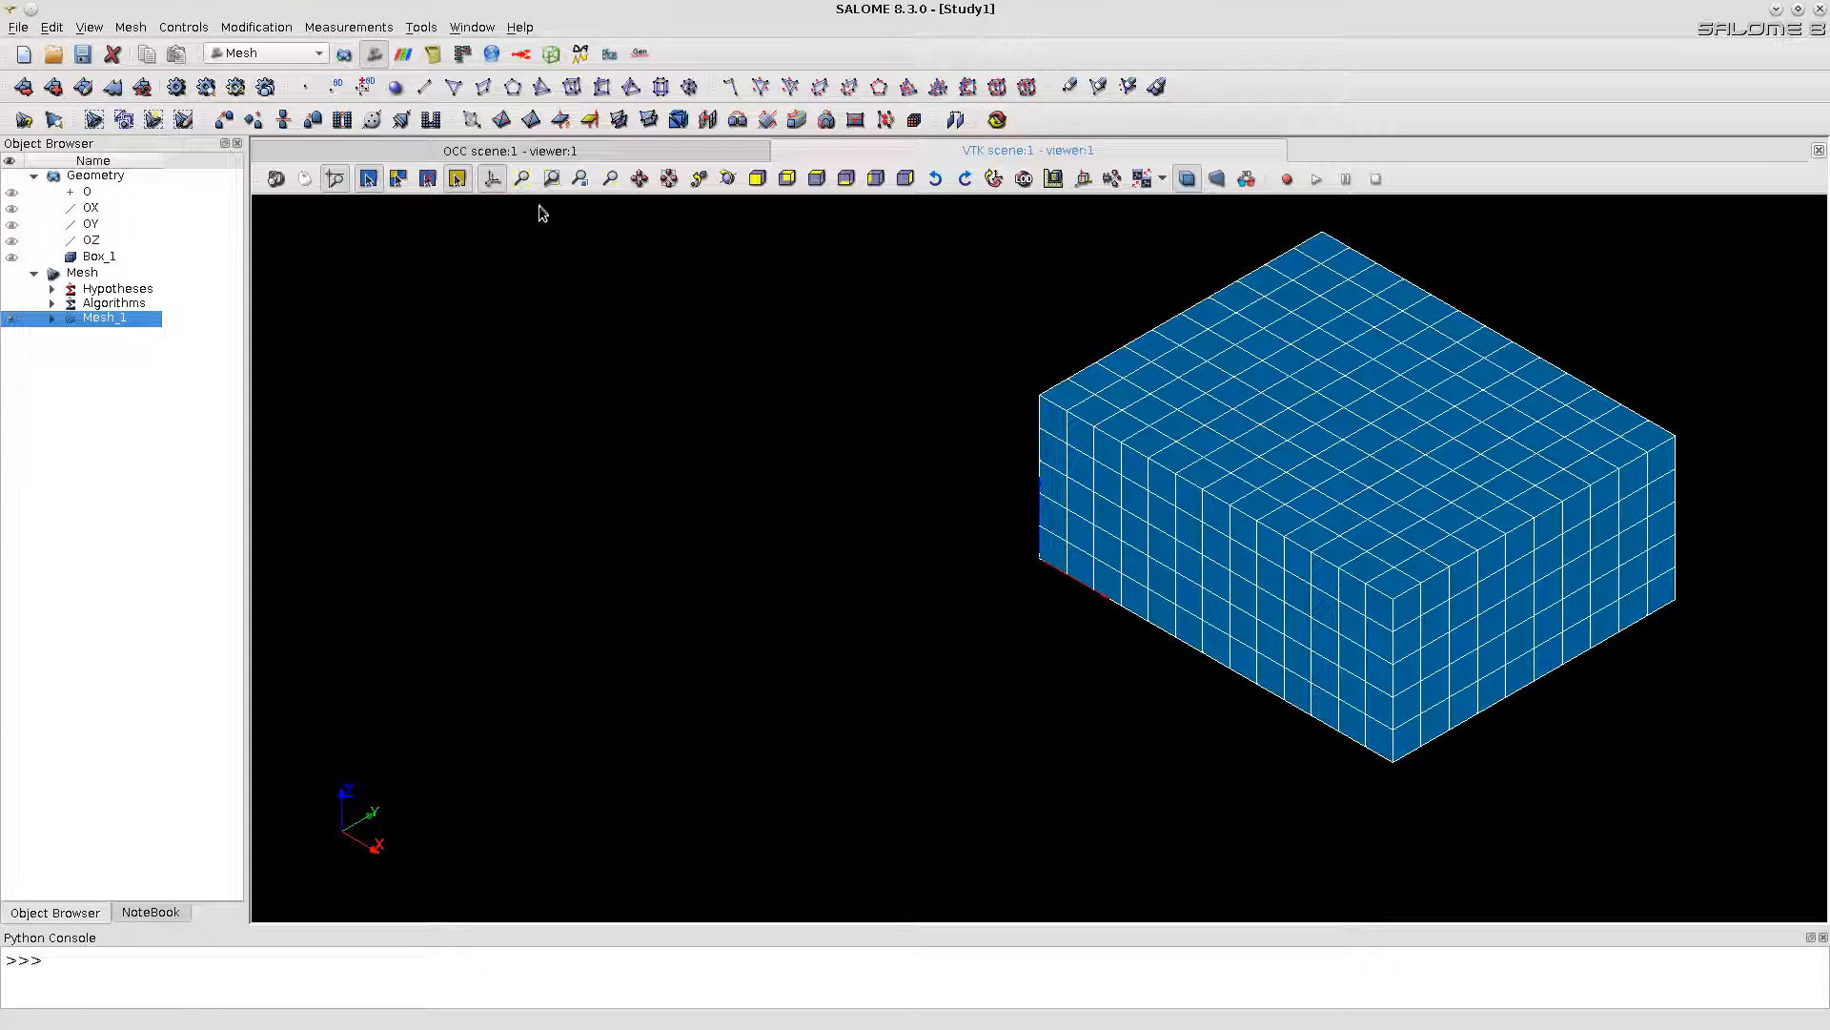
click(522, 180)
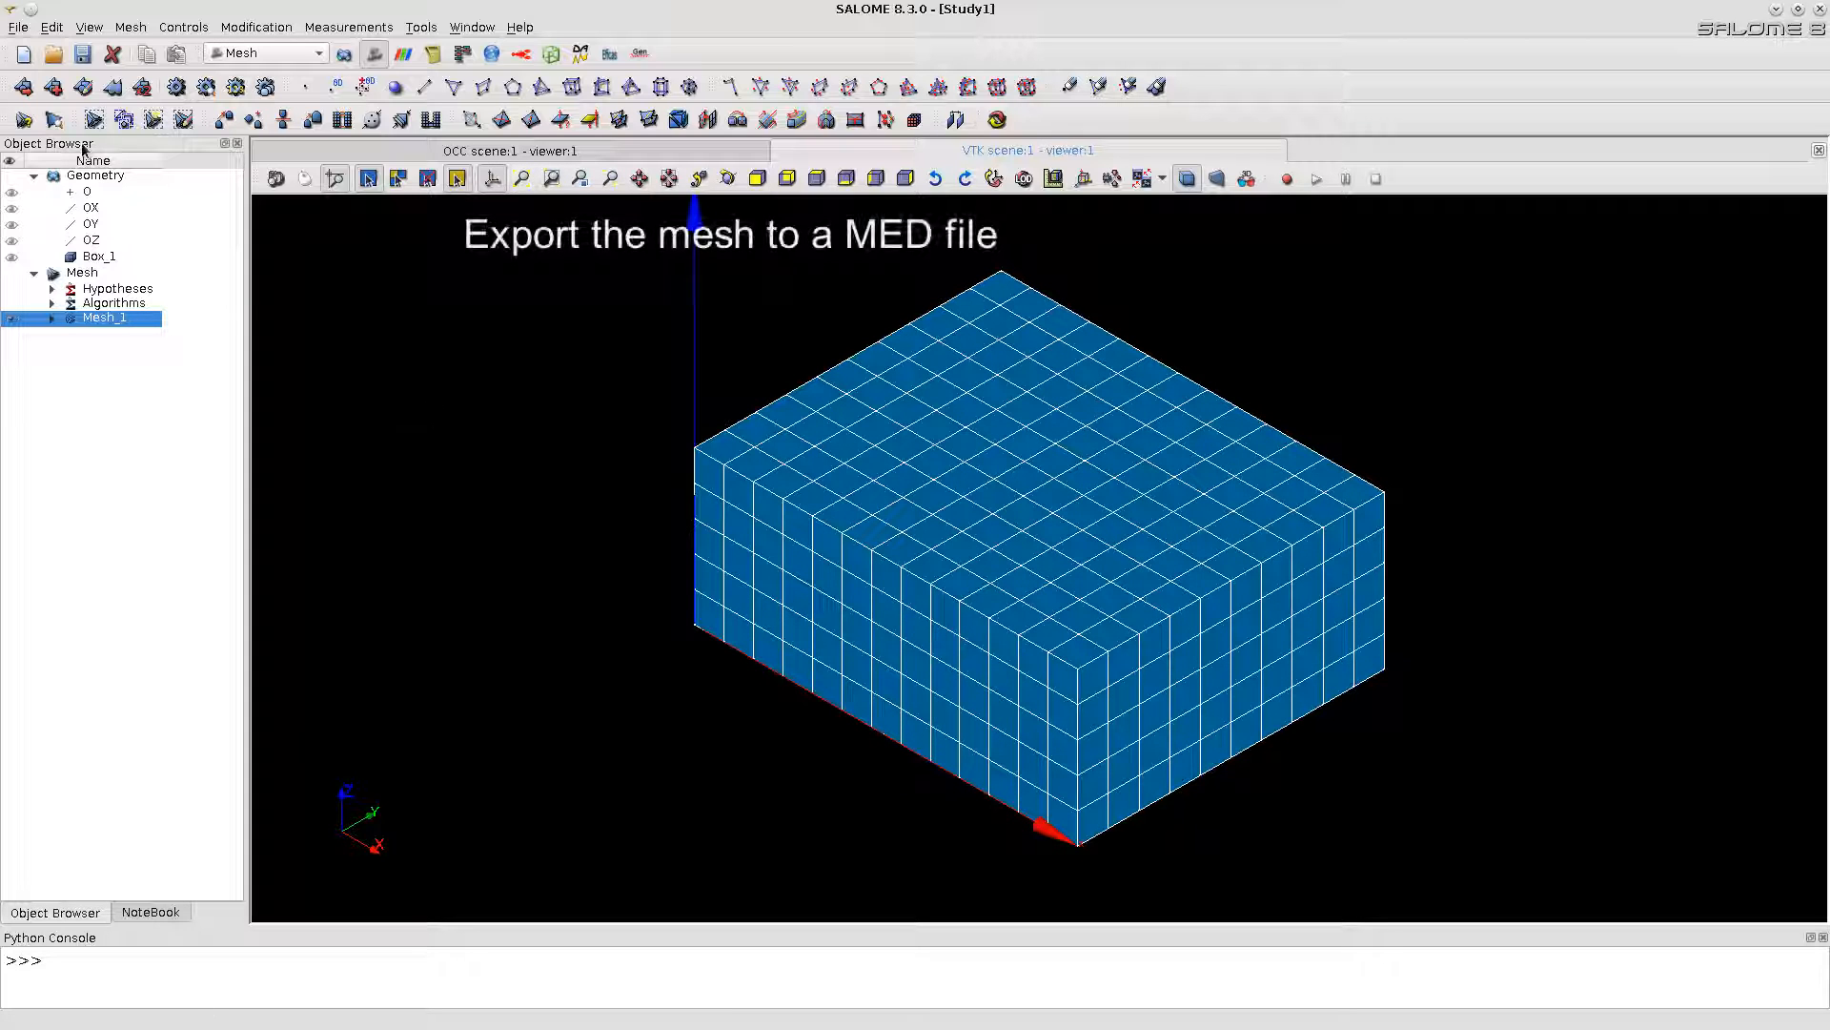
Step: Export Mesh_1 to a MED file saved as ~/Box2.med
click(19, 29)
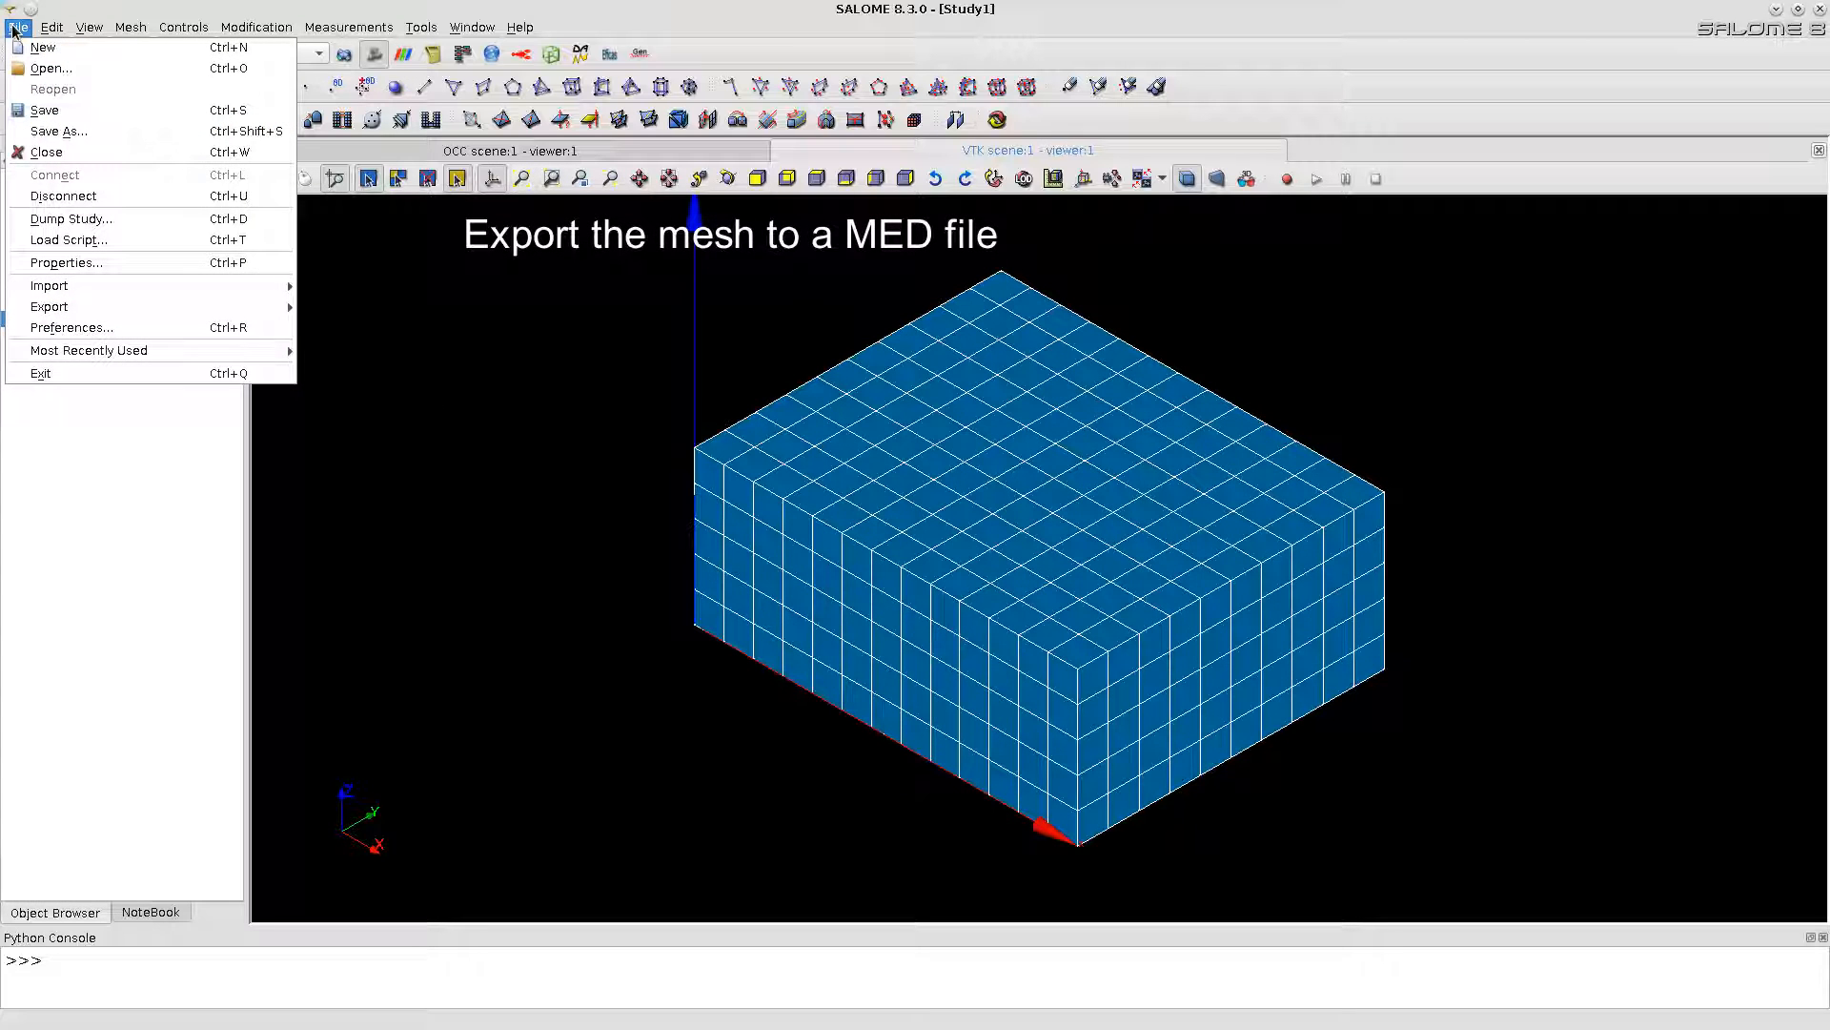
mouse_move(162, 306)
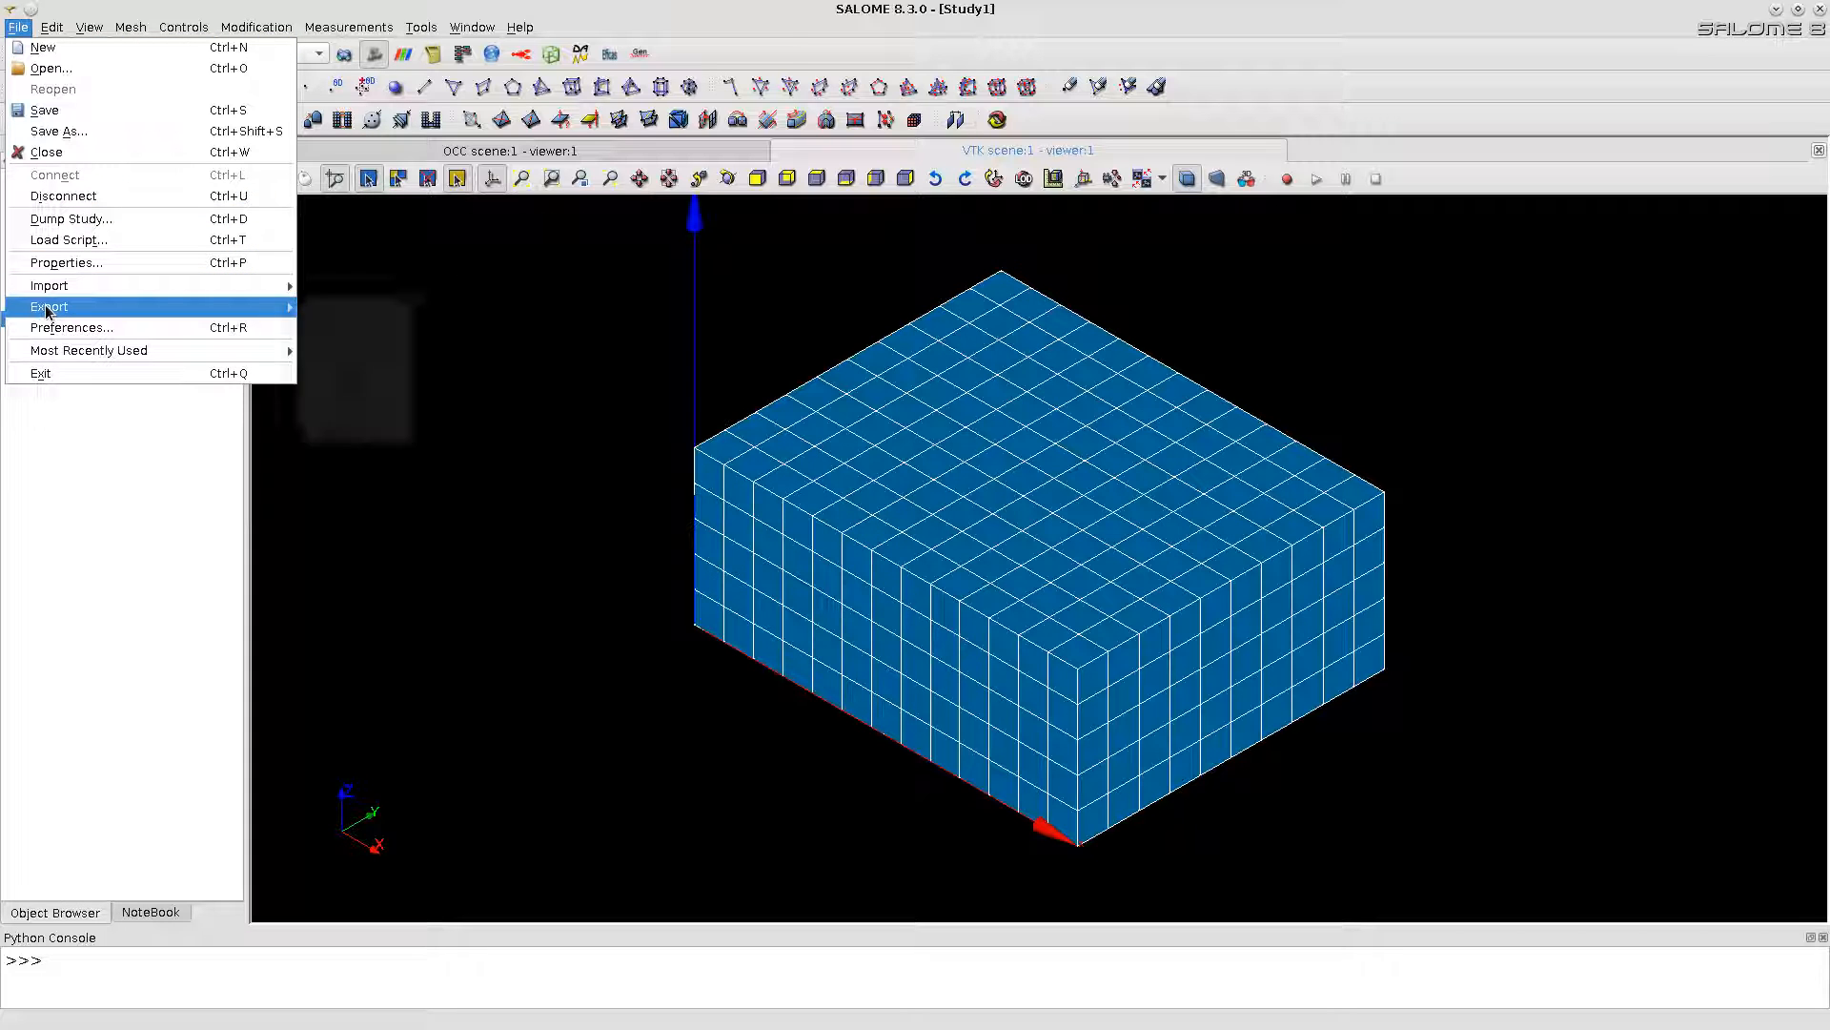
click(345, 327)
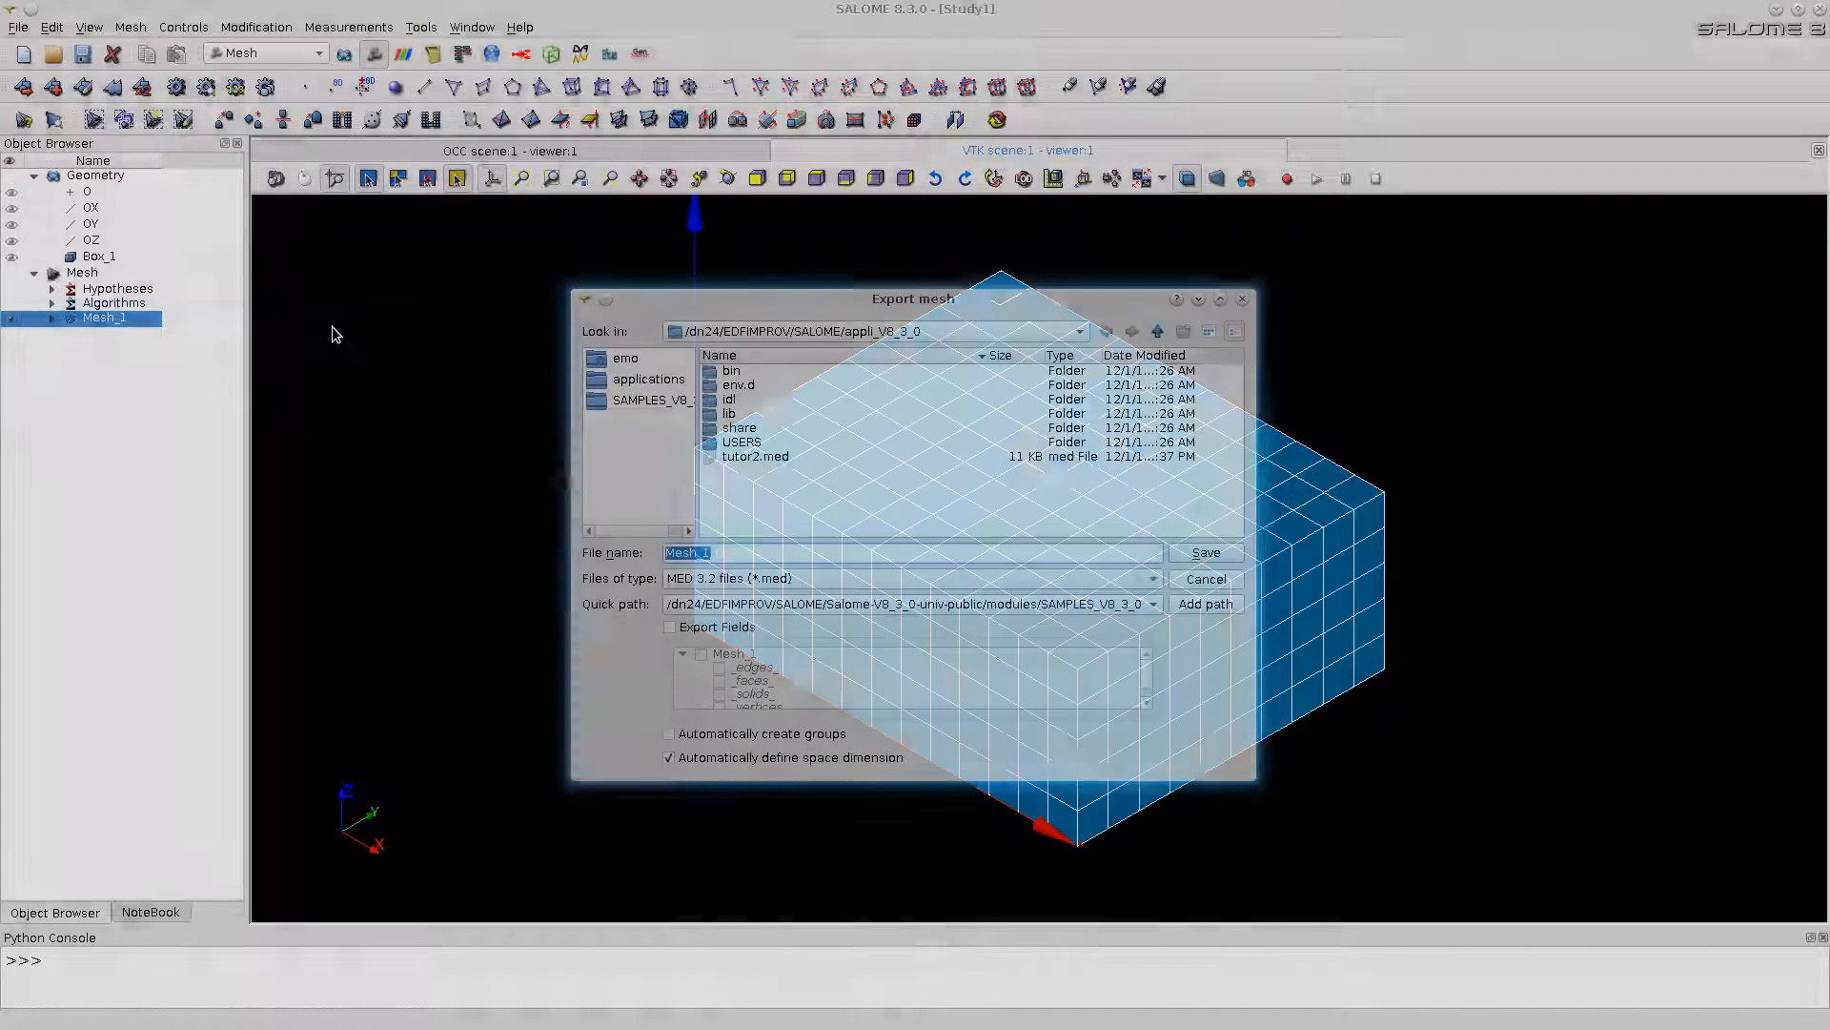
text(~/Box2.med)
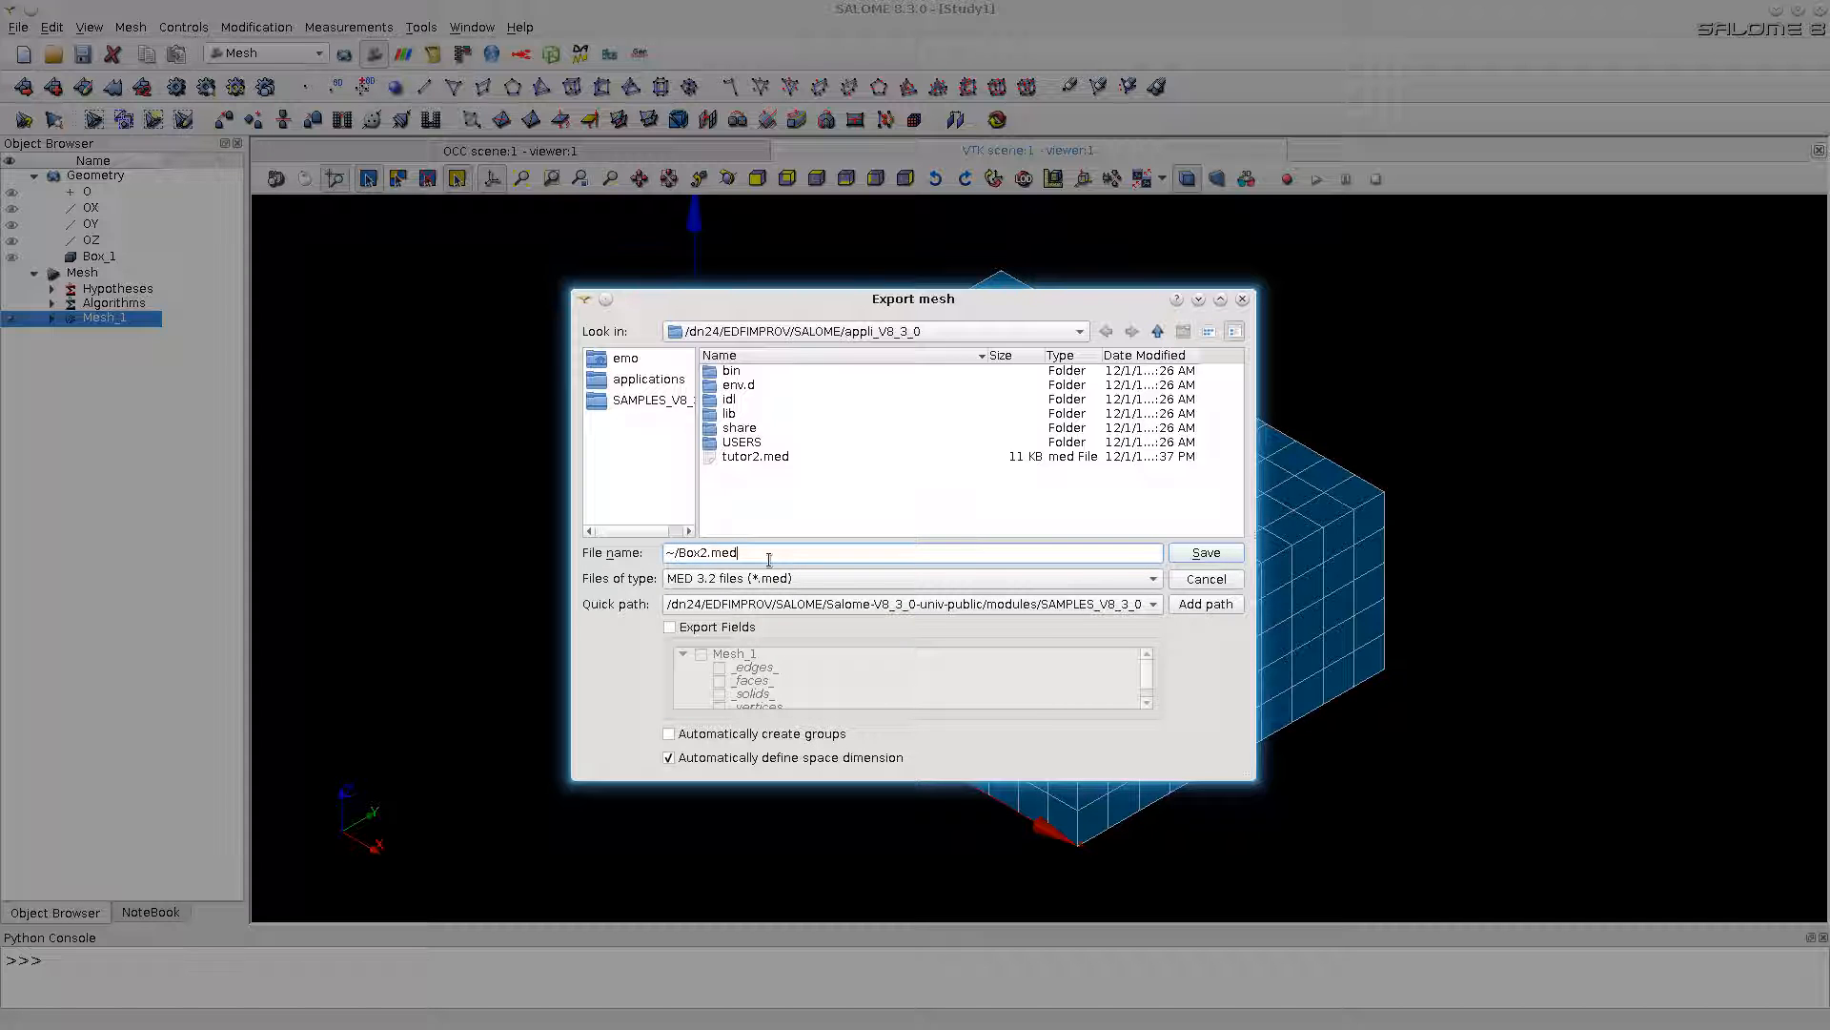
key(Return)
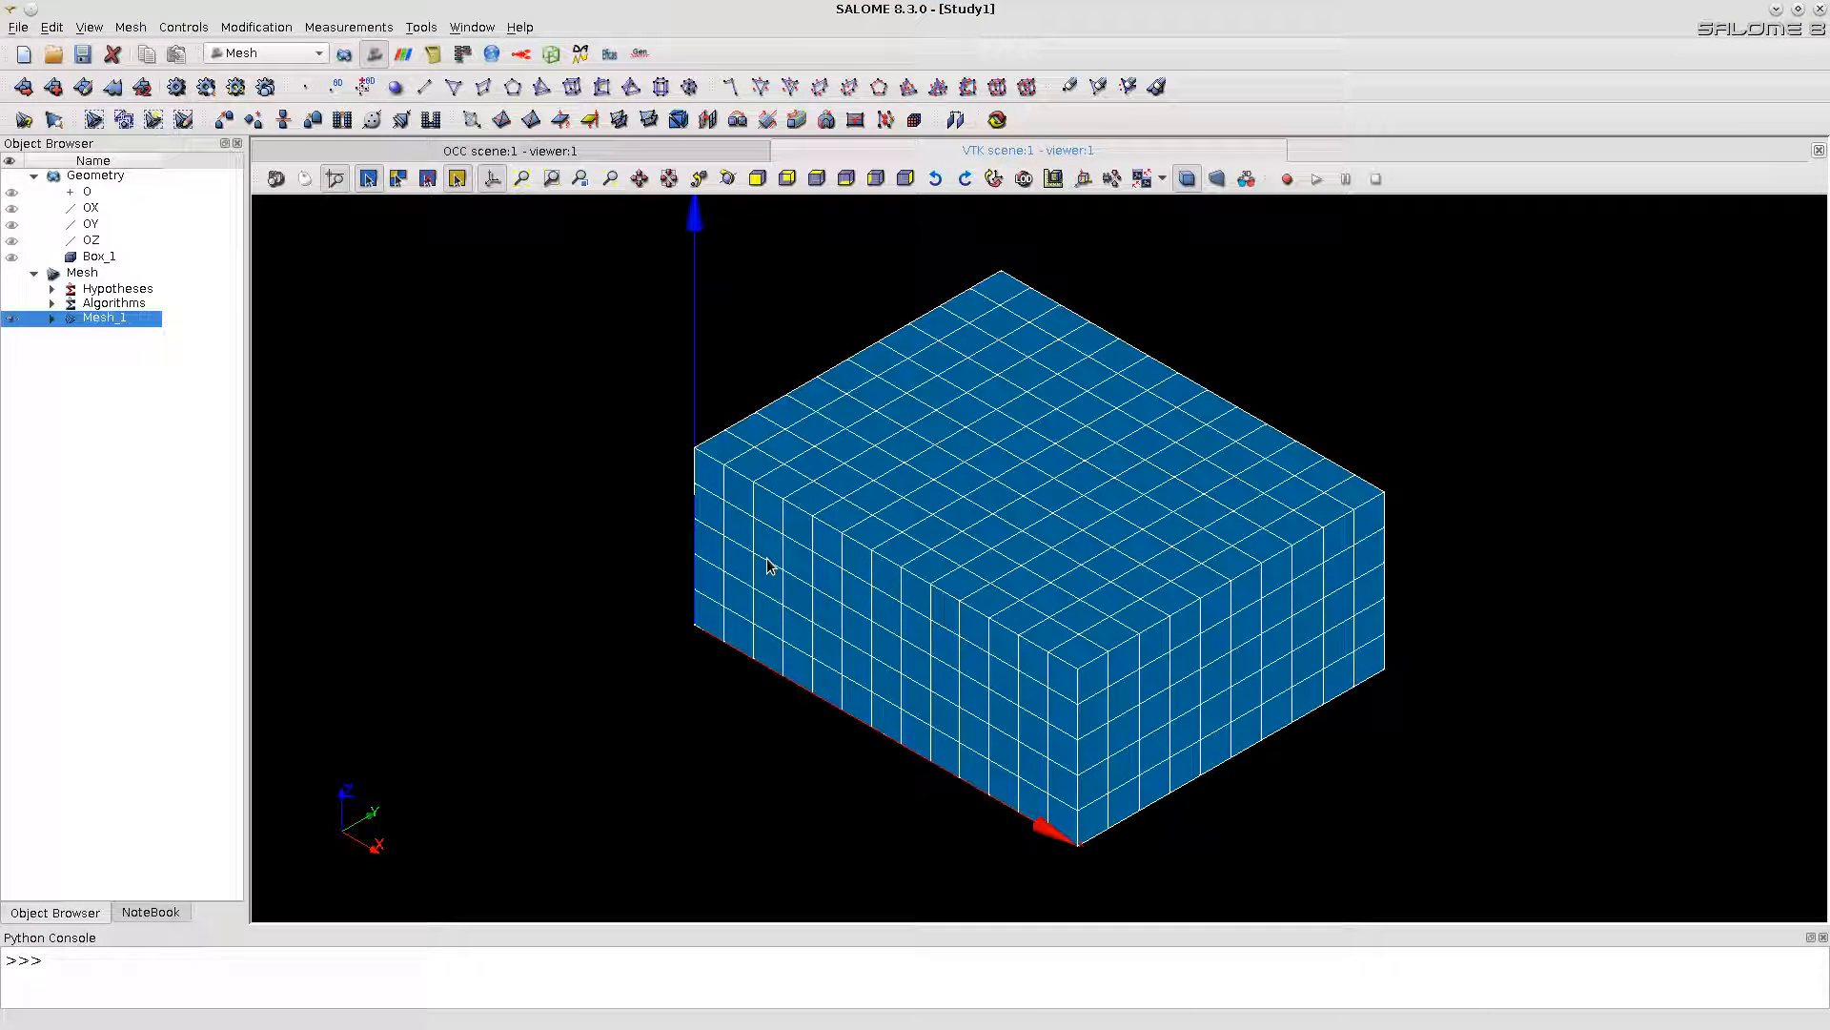
Step: Activate the HOMARD module and start creating a new case
click(522, 55)
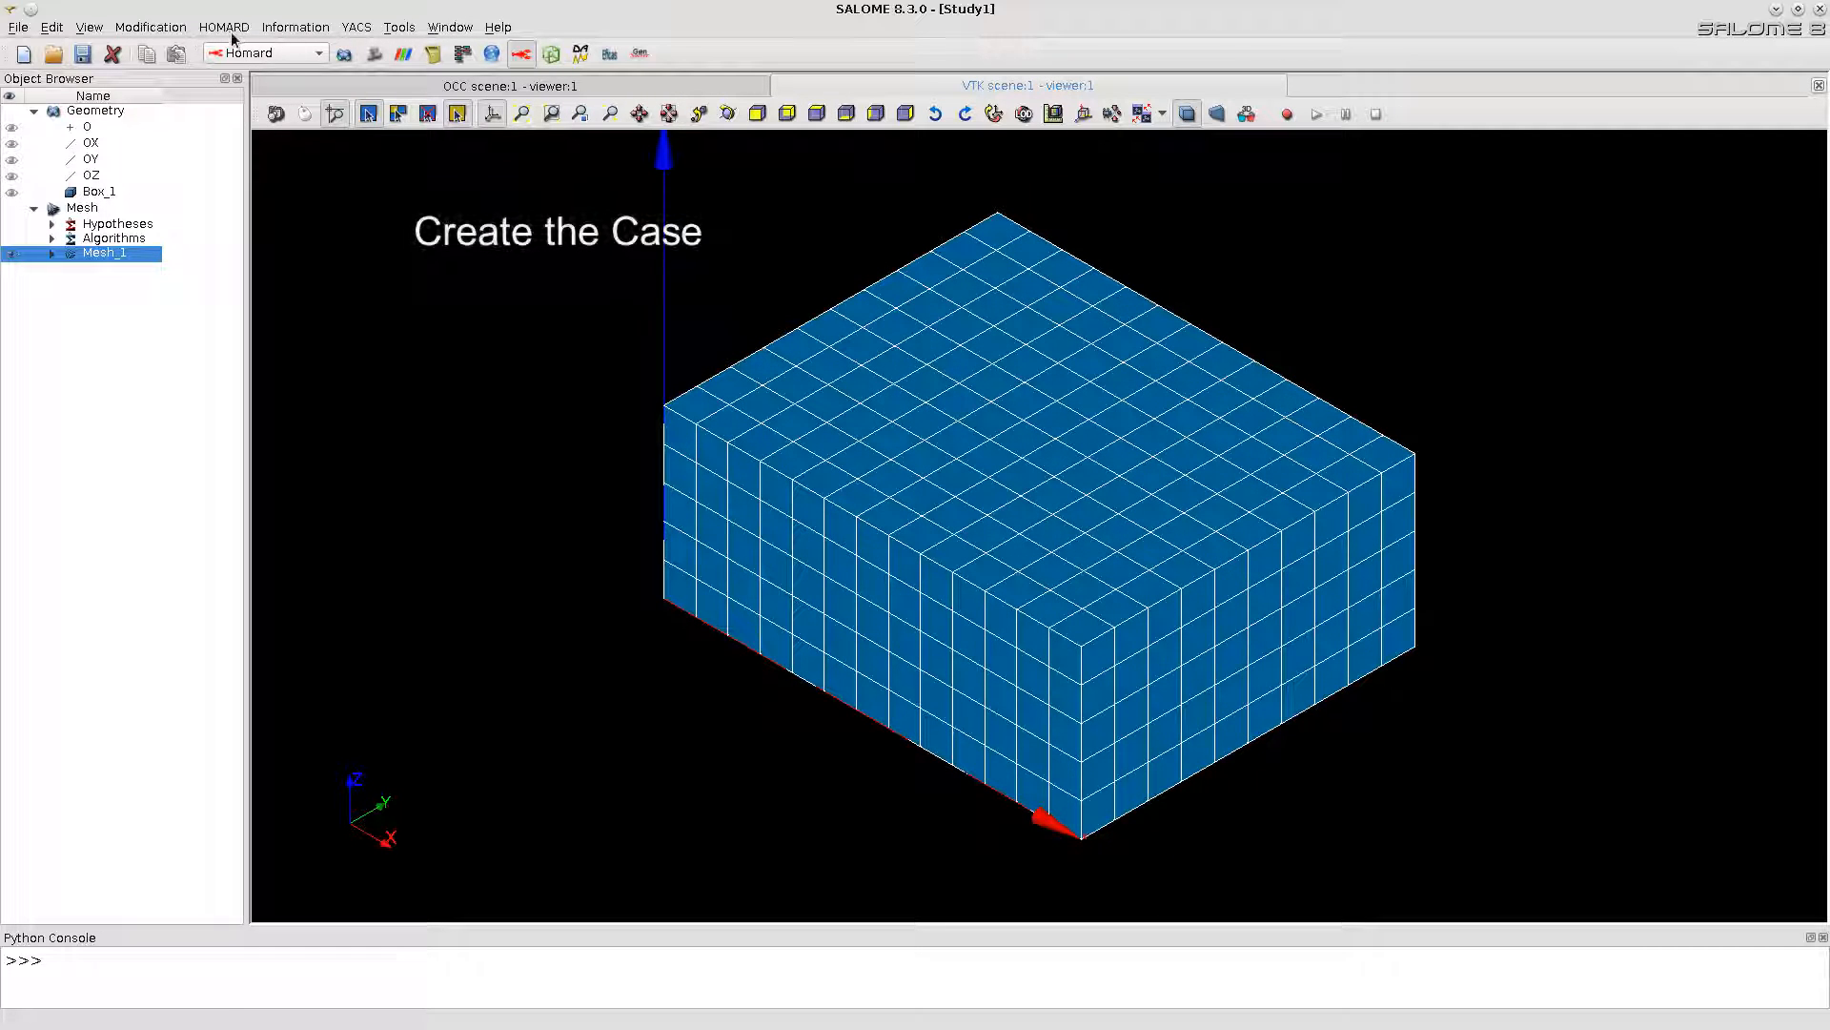
click(232, 31)
click(235, 51)
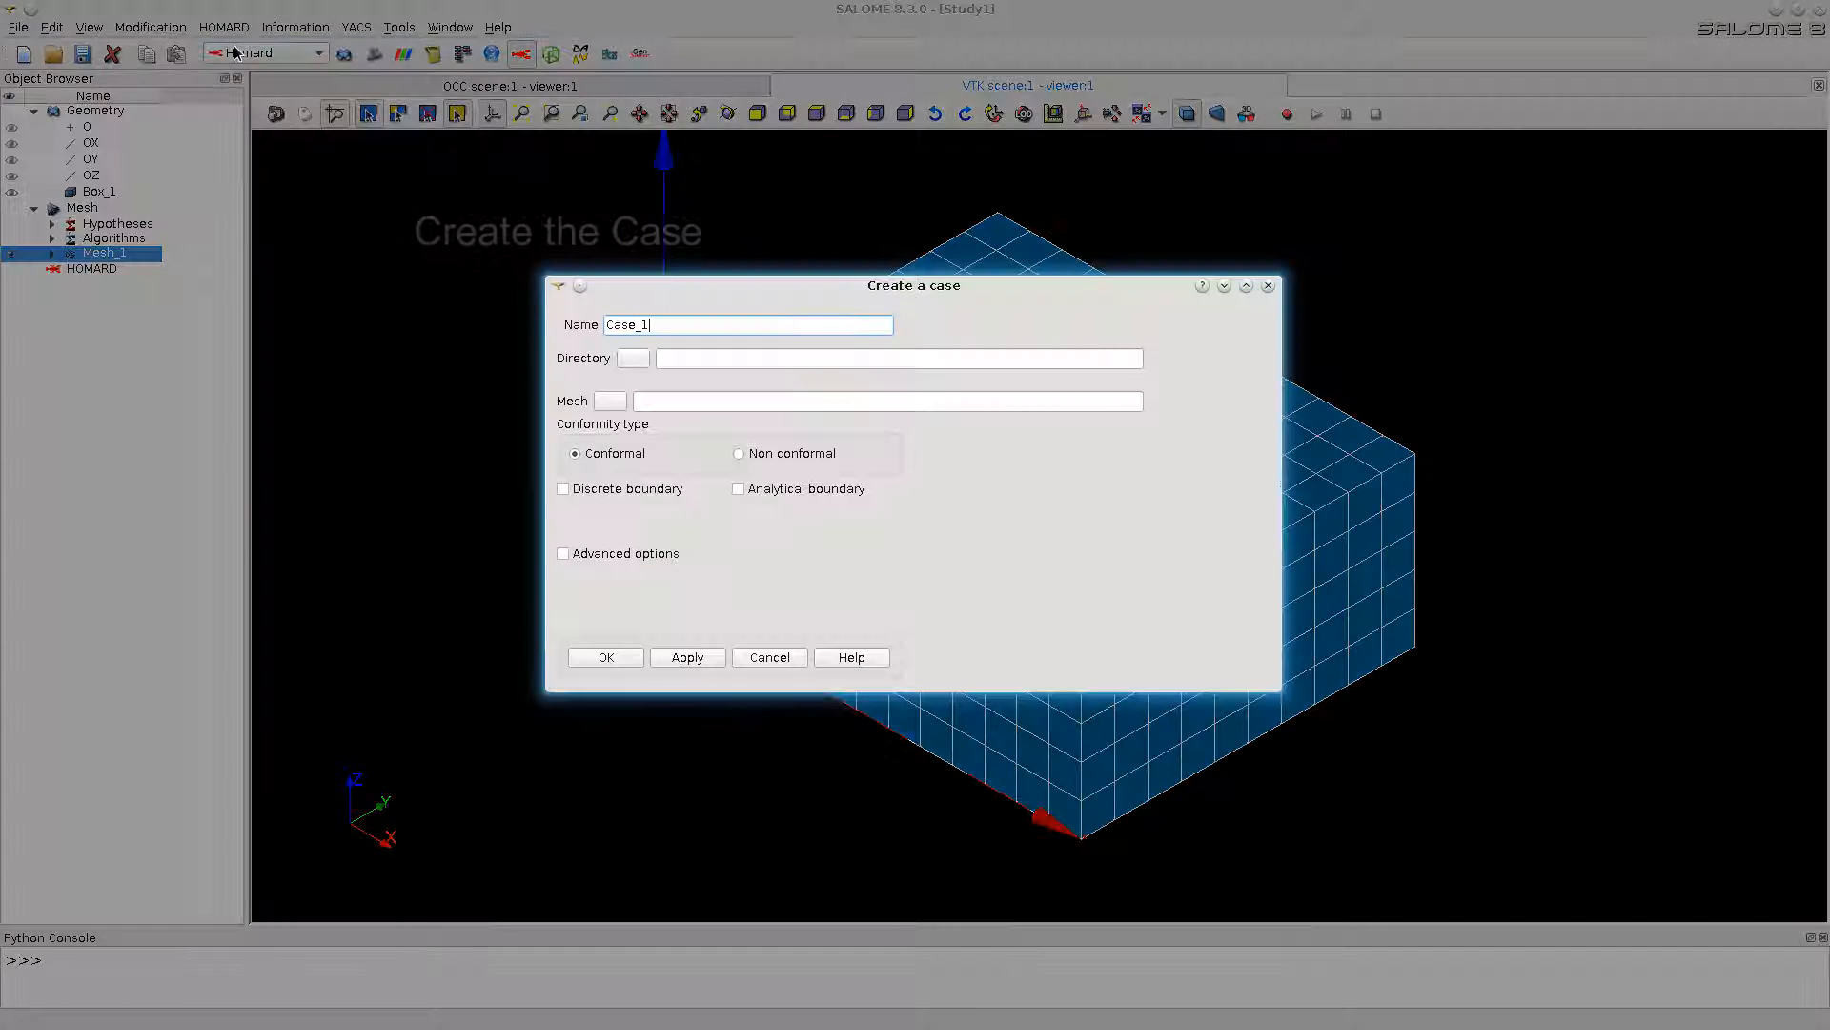
Step: Create the case with the home folder's tutorial_3 as its directory and the exported MED file as its mesh
click(632, 359)
text(~/)
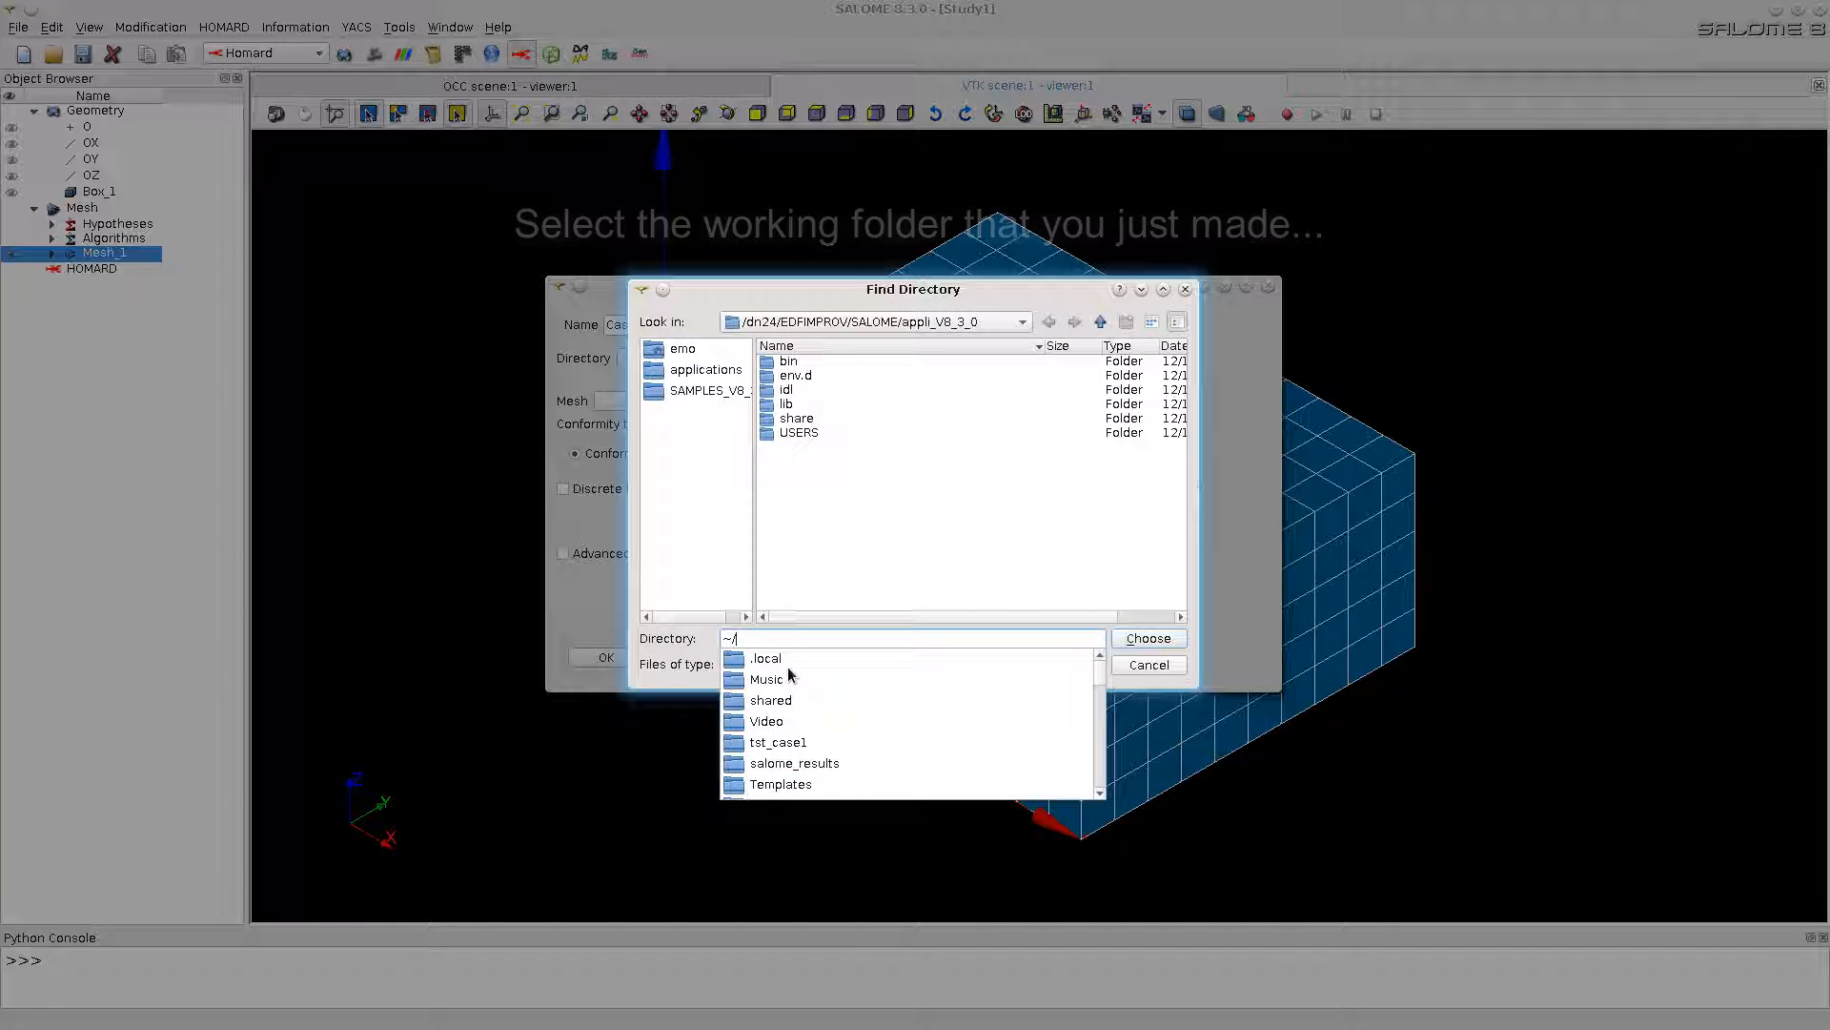
text(tutorial_3)
key(Down)
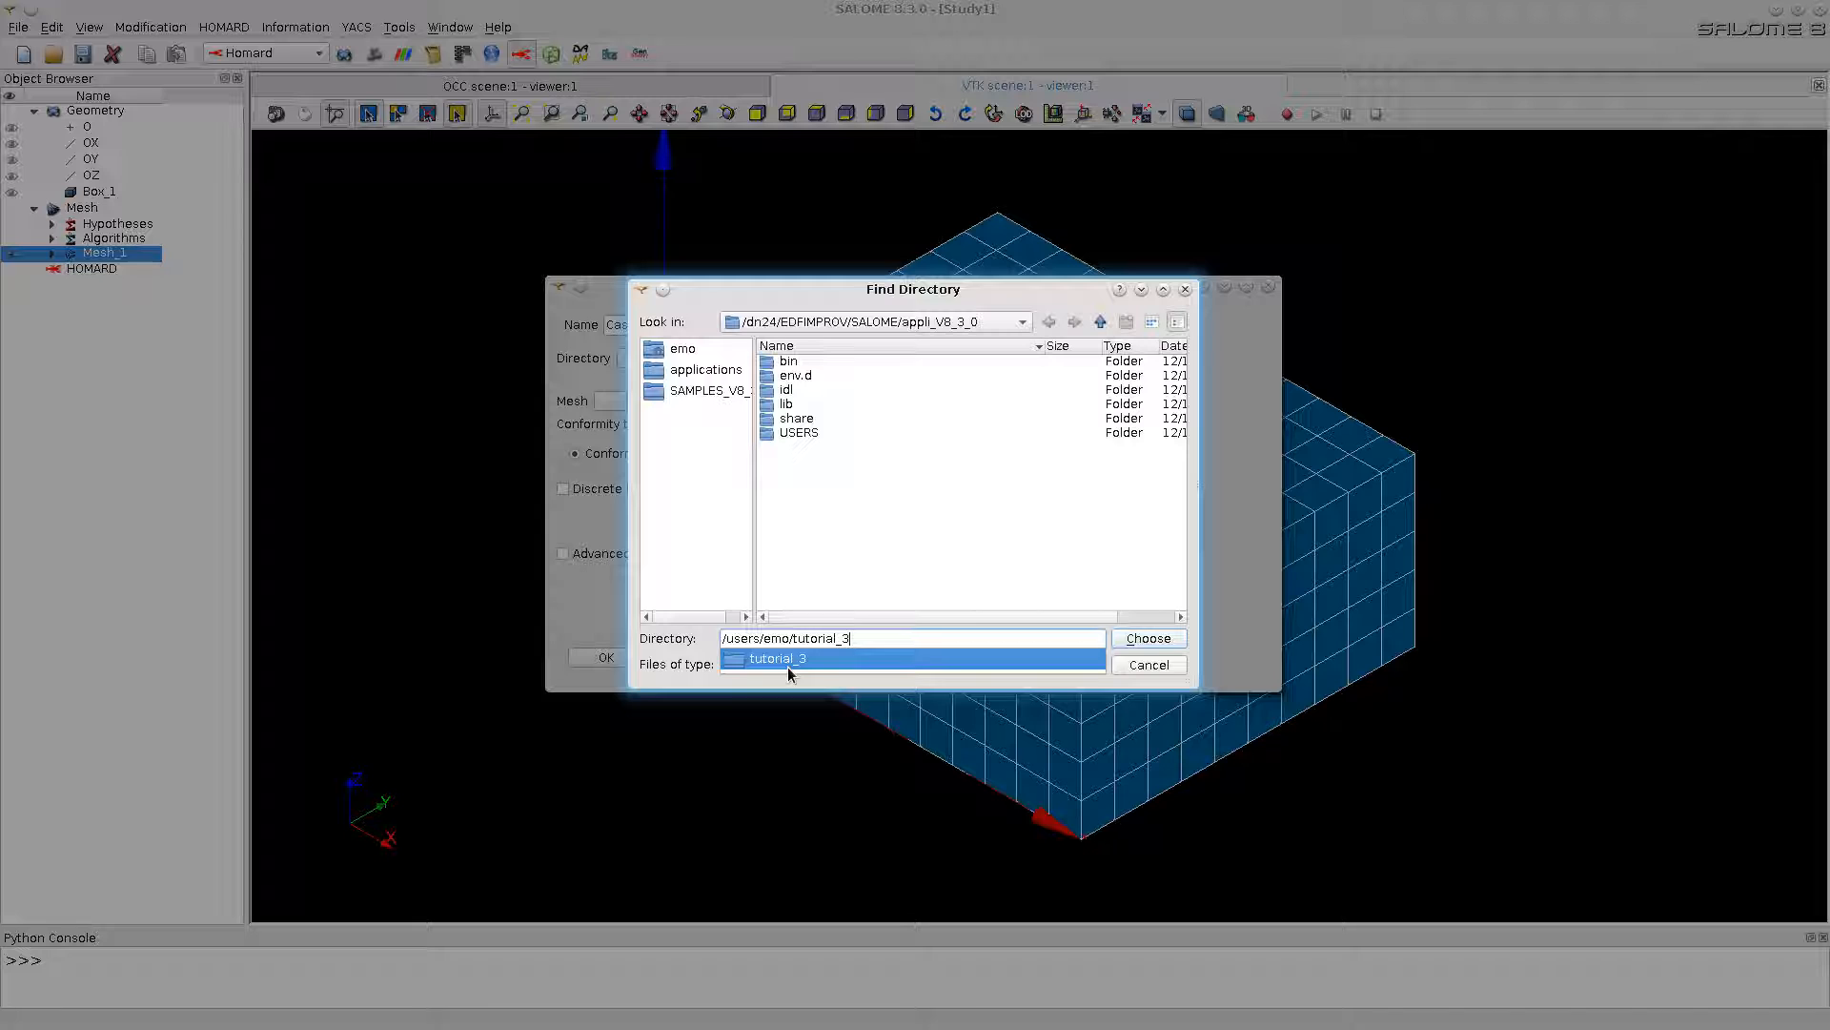
key(Return)
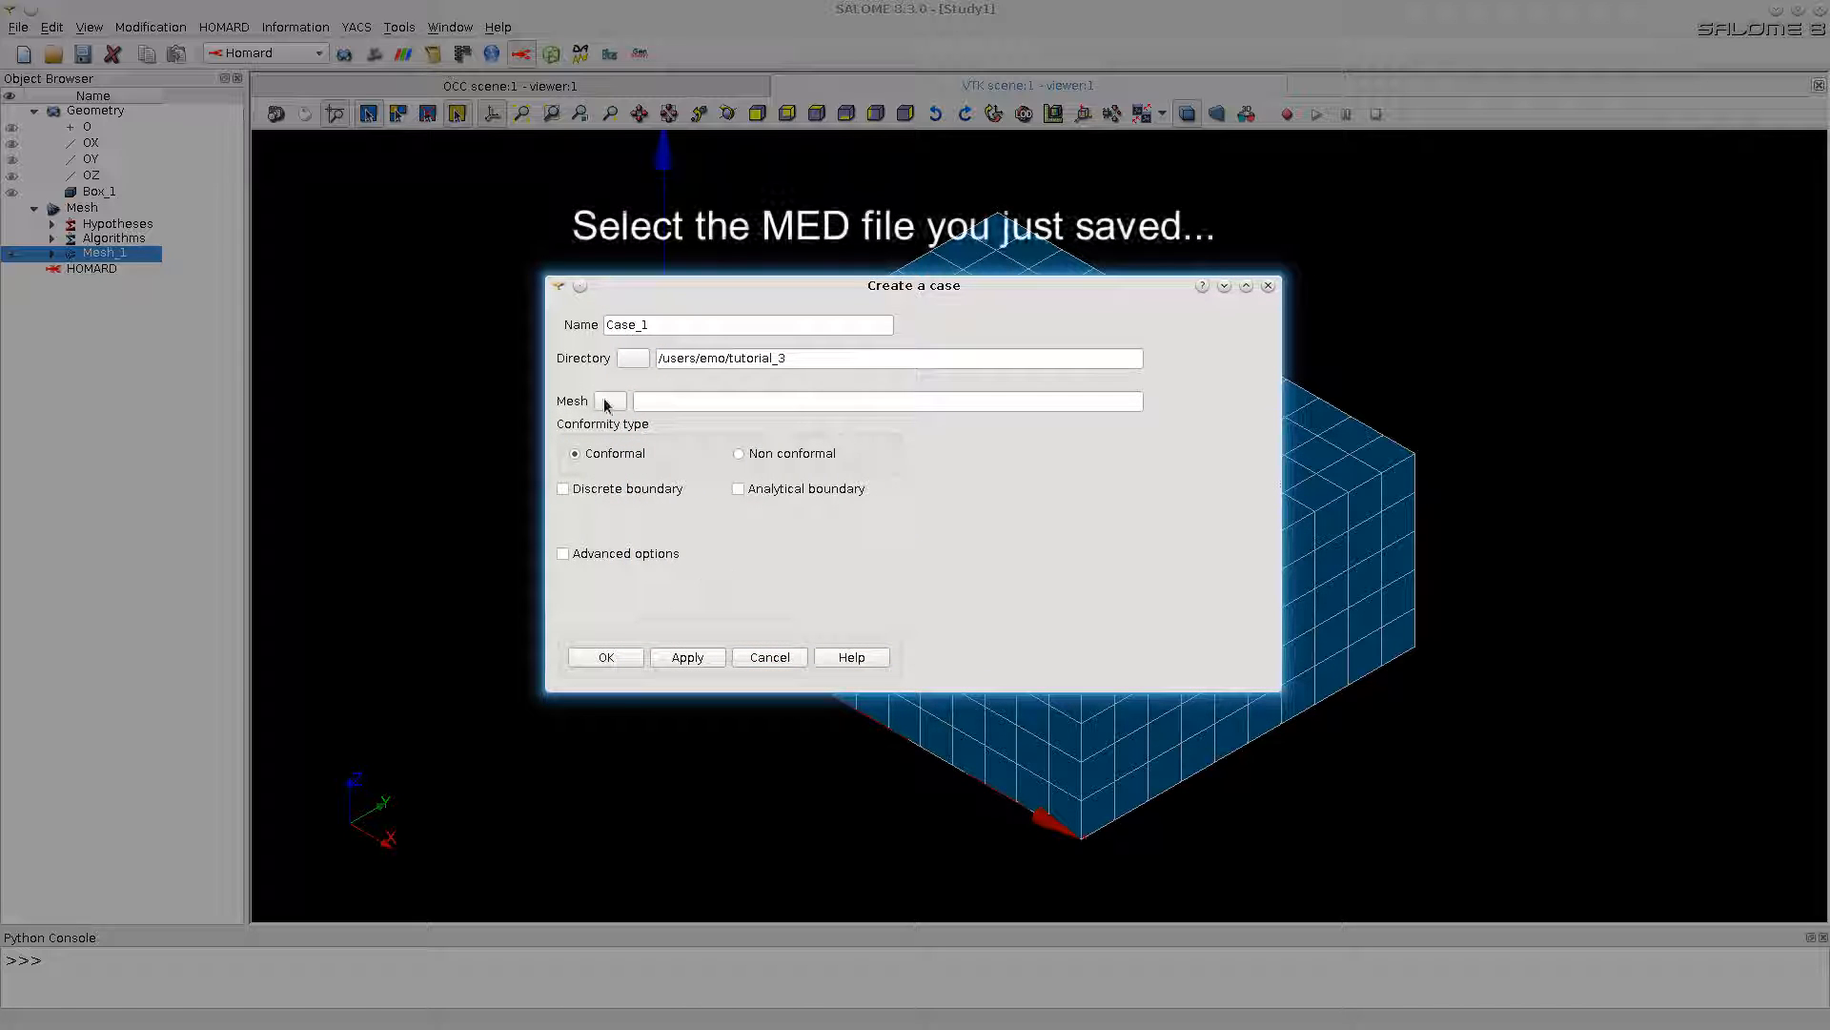
click(608, 401)
click(607, 658)
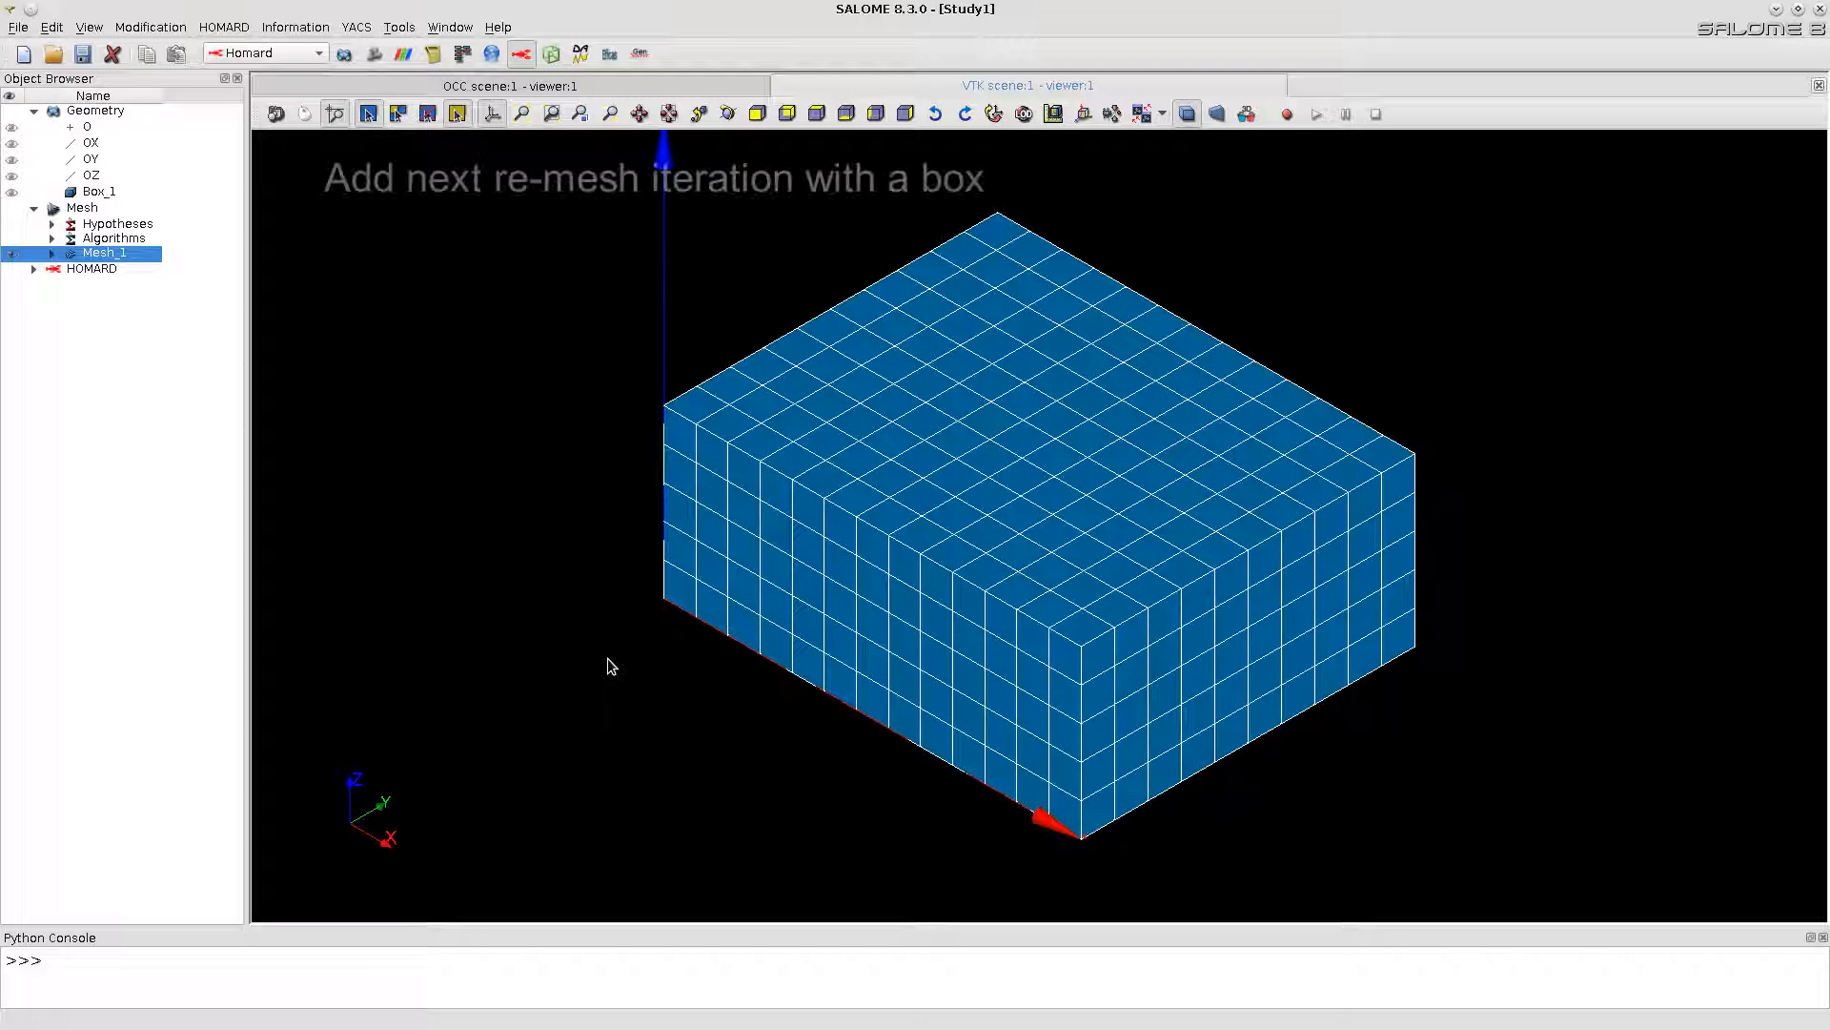
Step: Start the next iteration from Mesh_1 under Case_1 and name the n+1 mesh M_1
click(34, 270)
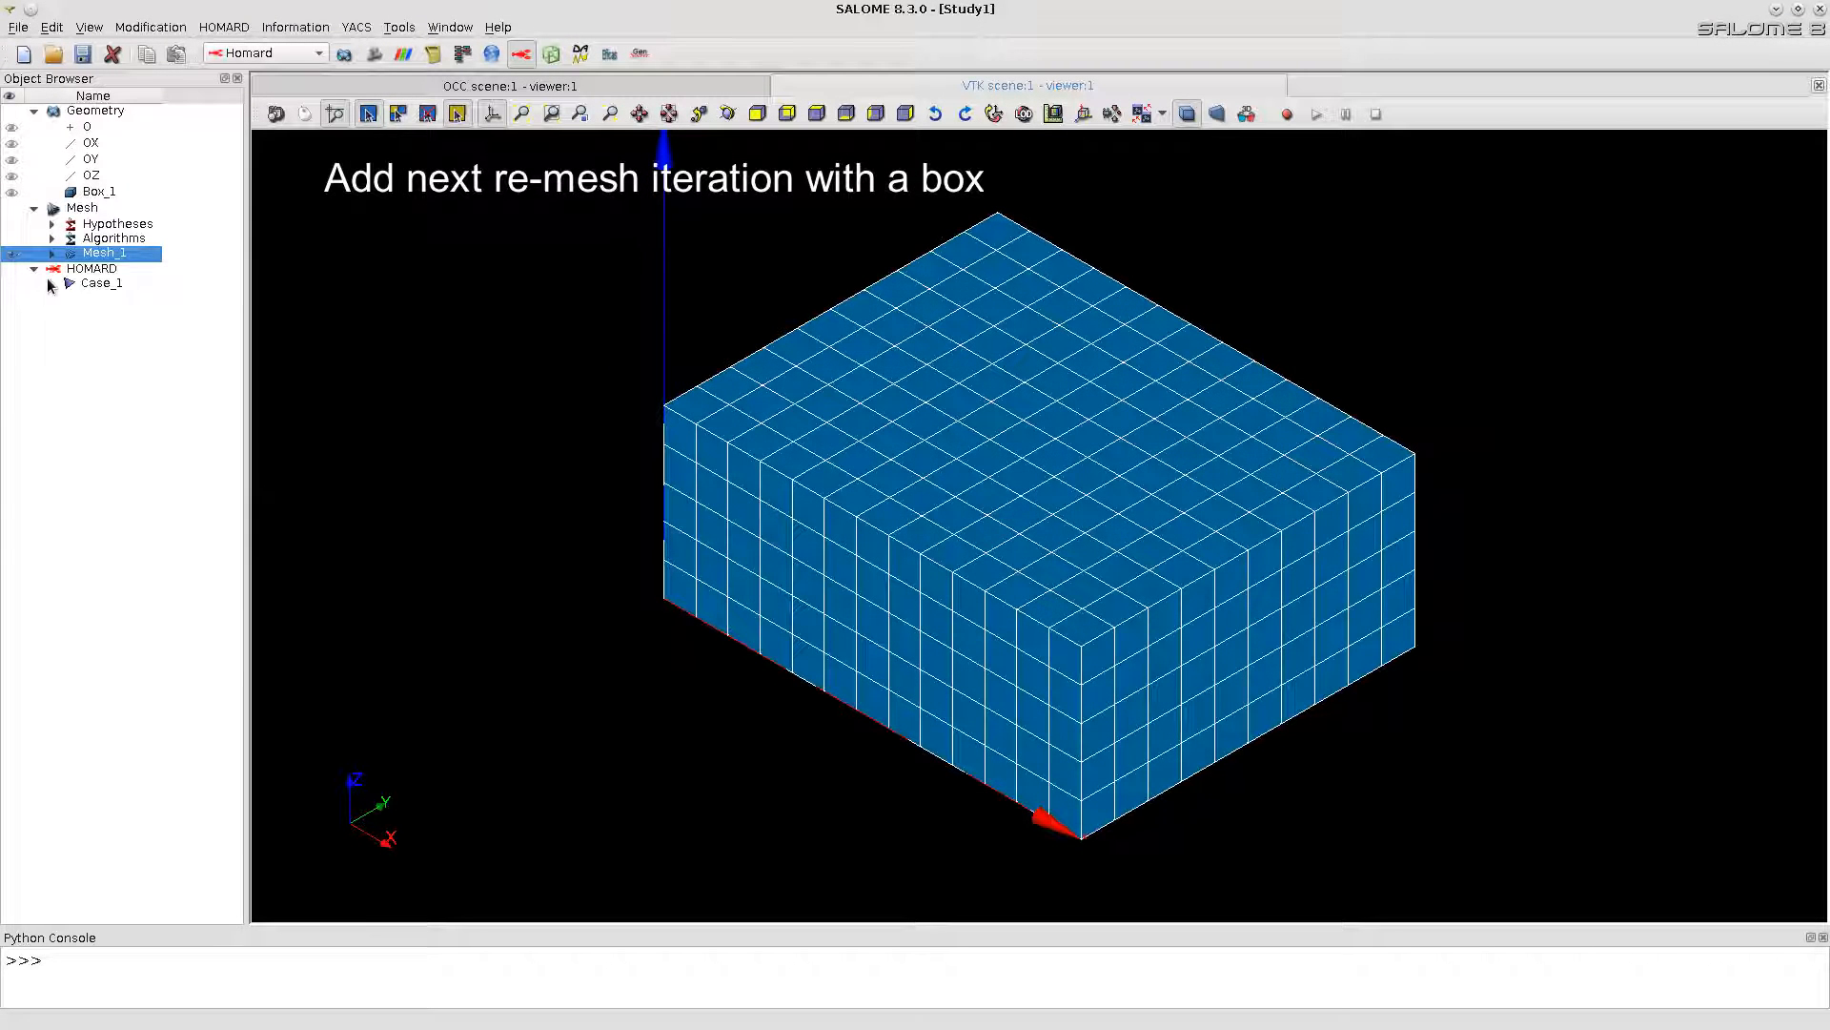
click(51, 284)
right_click(119, 298)
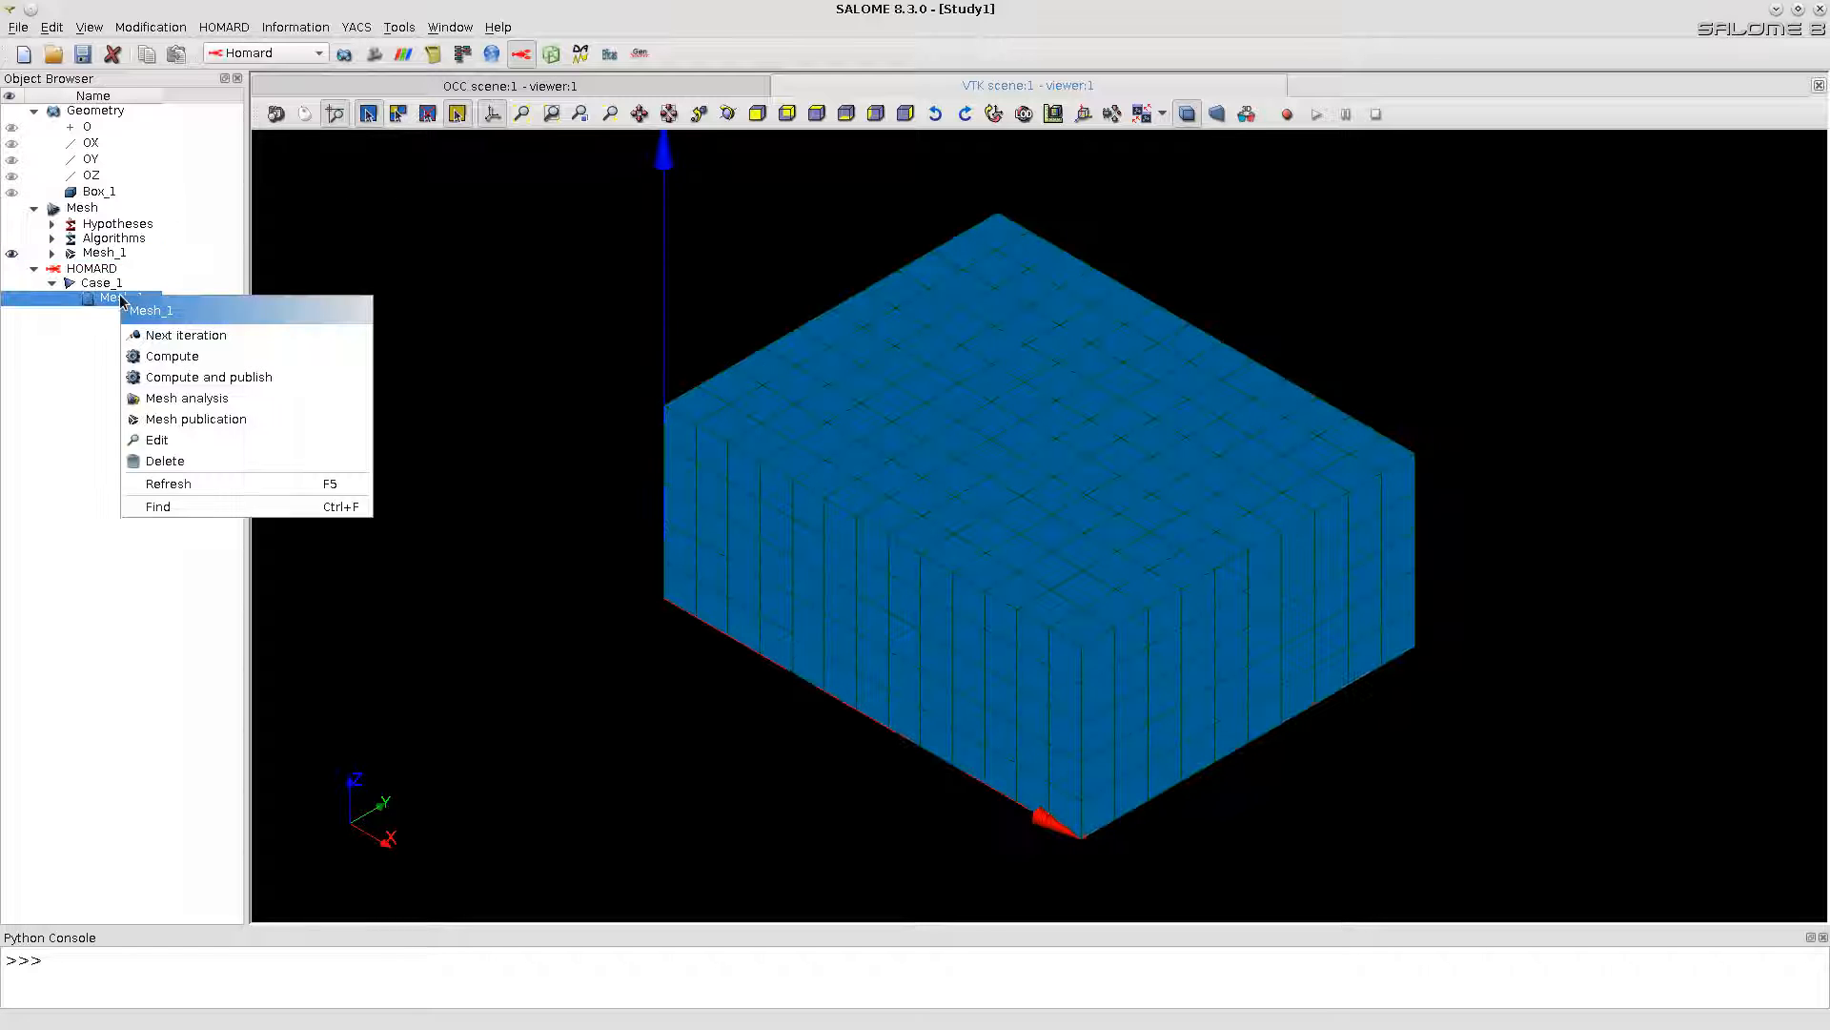
click(186, 337)
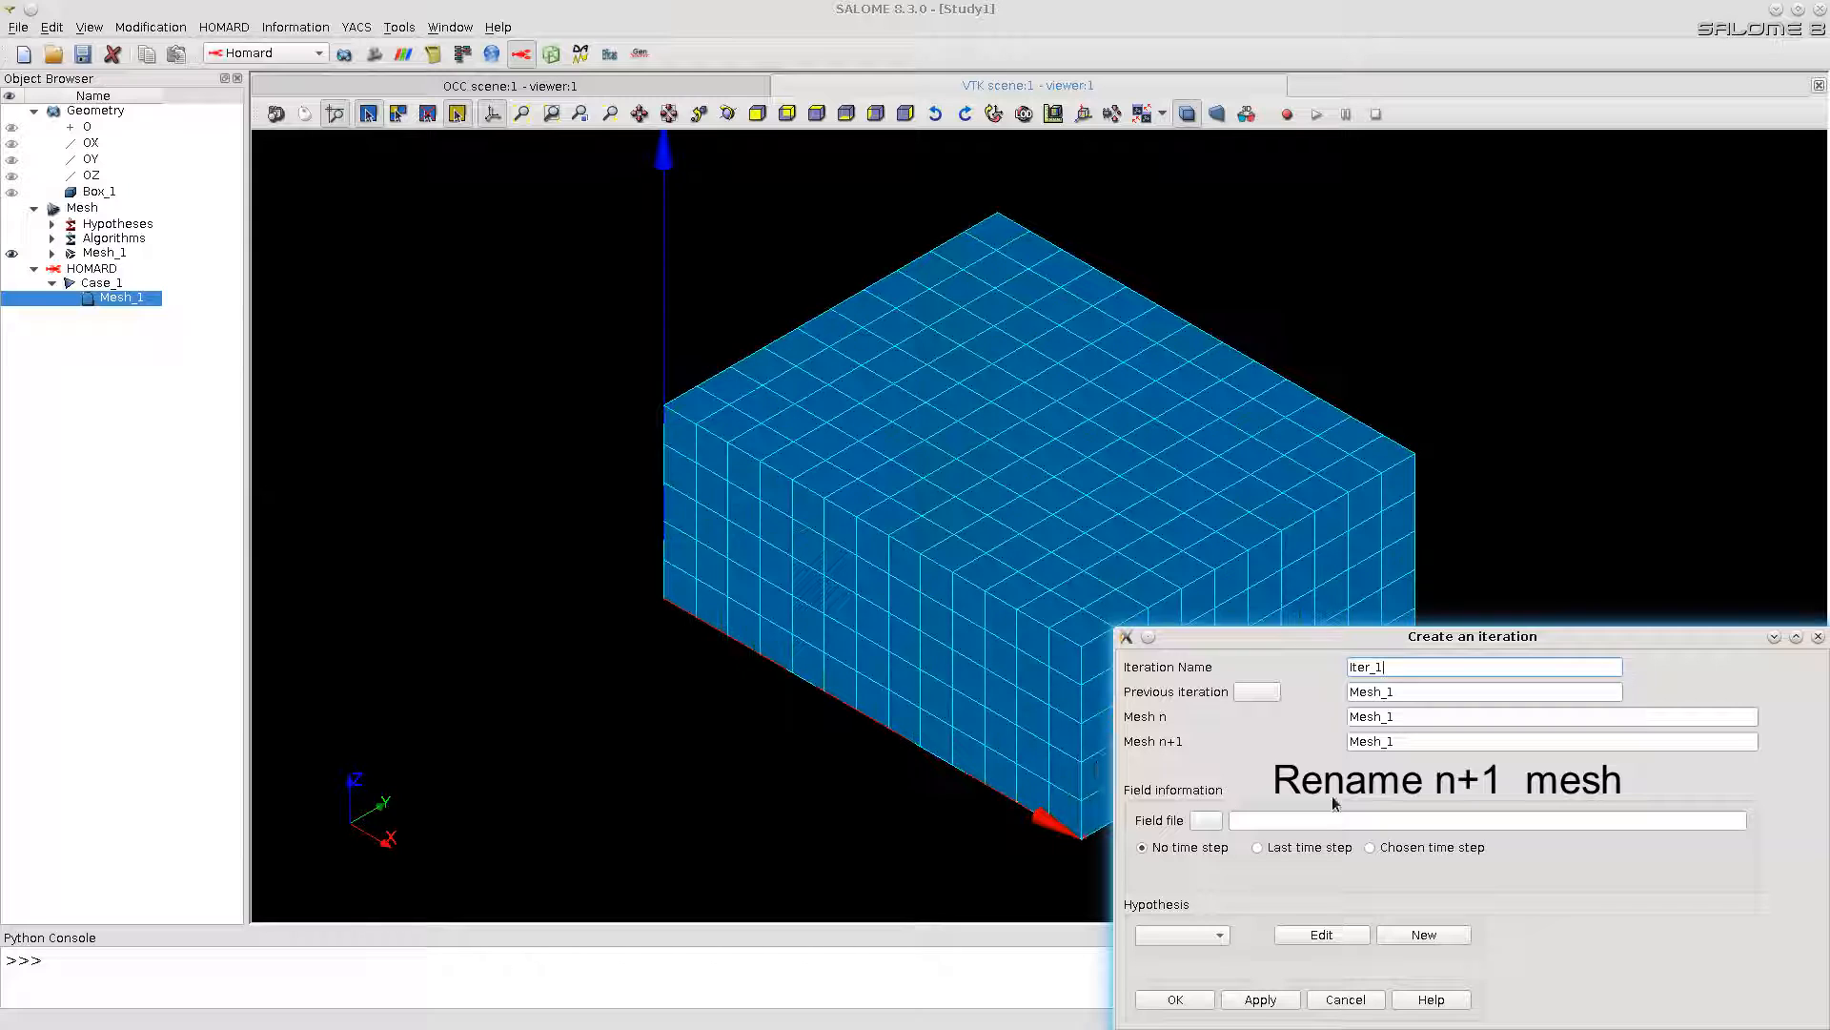
click(1387, 742)
key(BackSpace)
key(BackSpace)
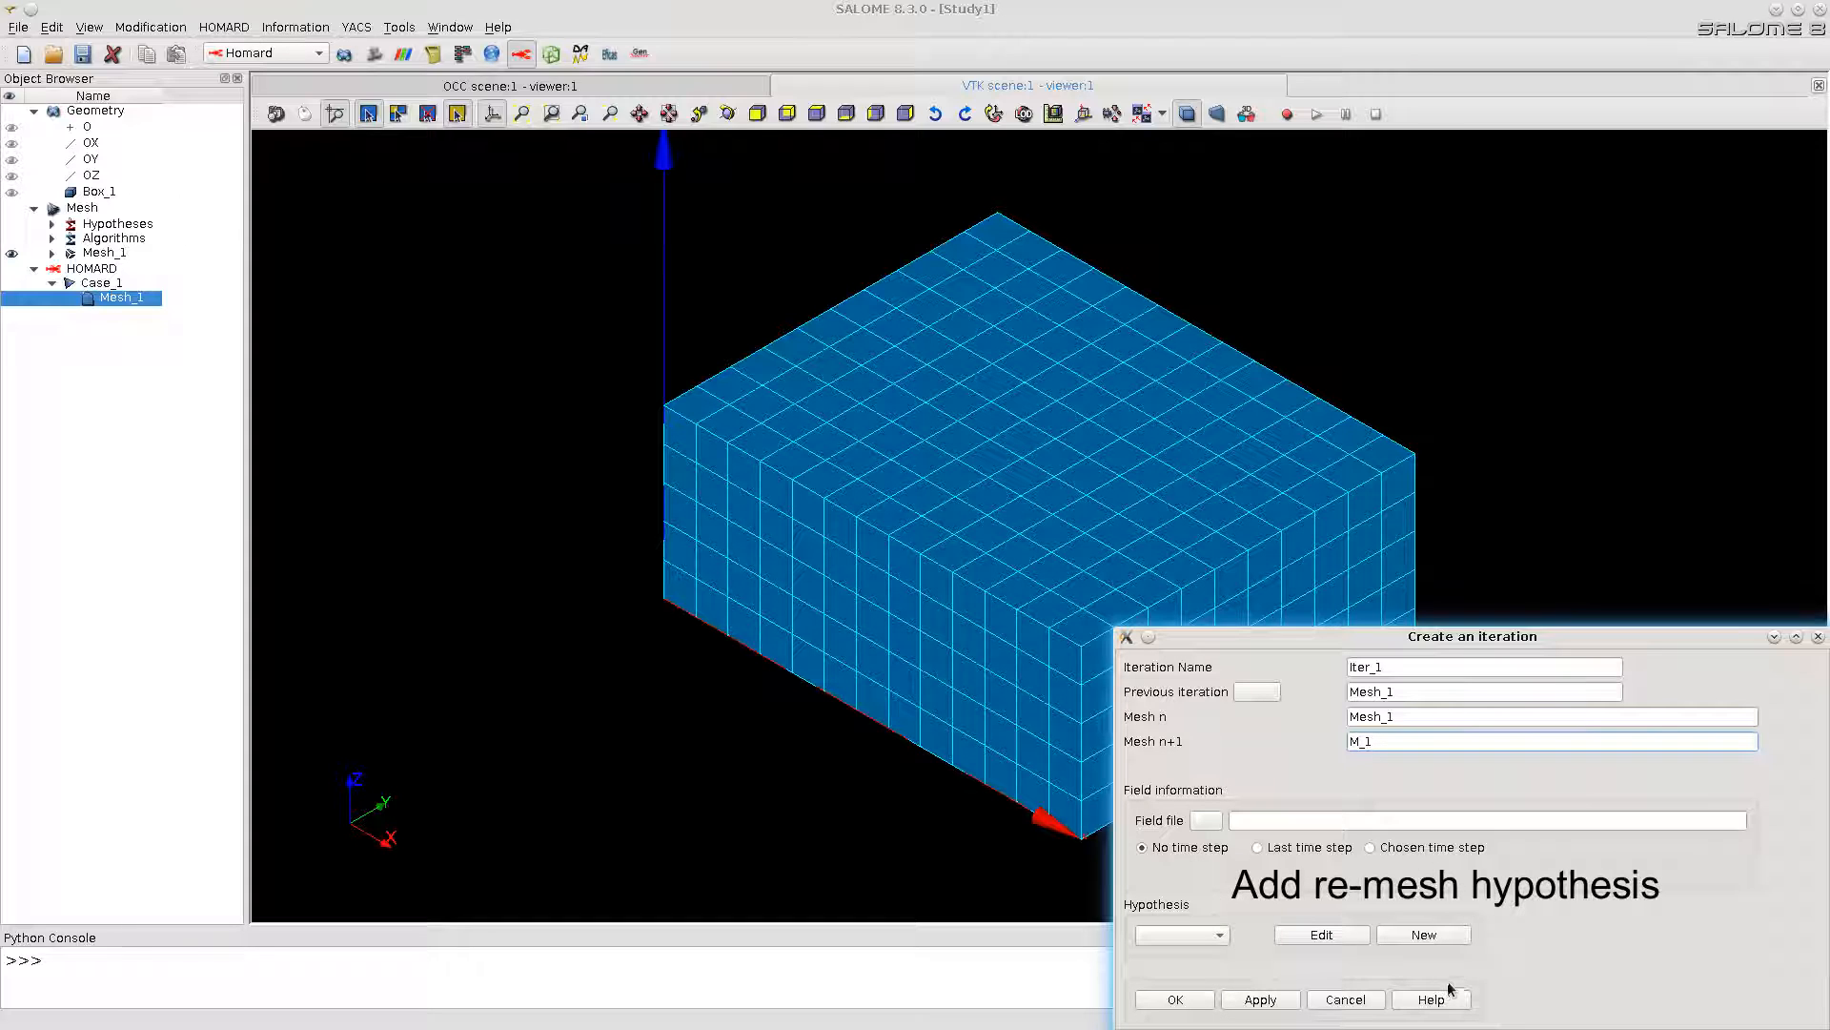
Step: Add a new hypothesis to the iteration, adapting with geometrical zones, and start a new zone in it
click(1423, 936)
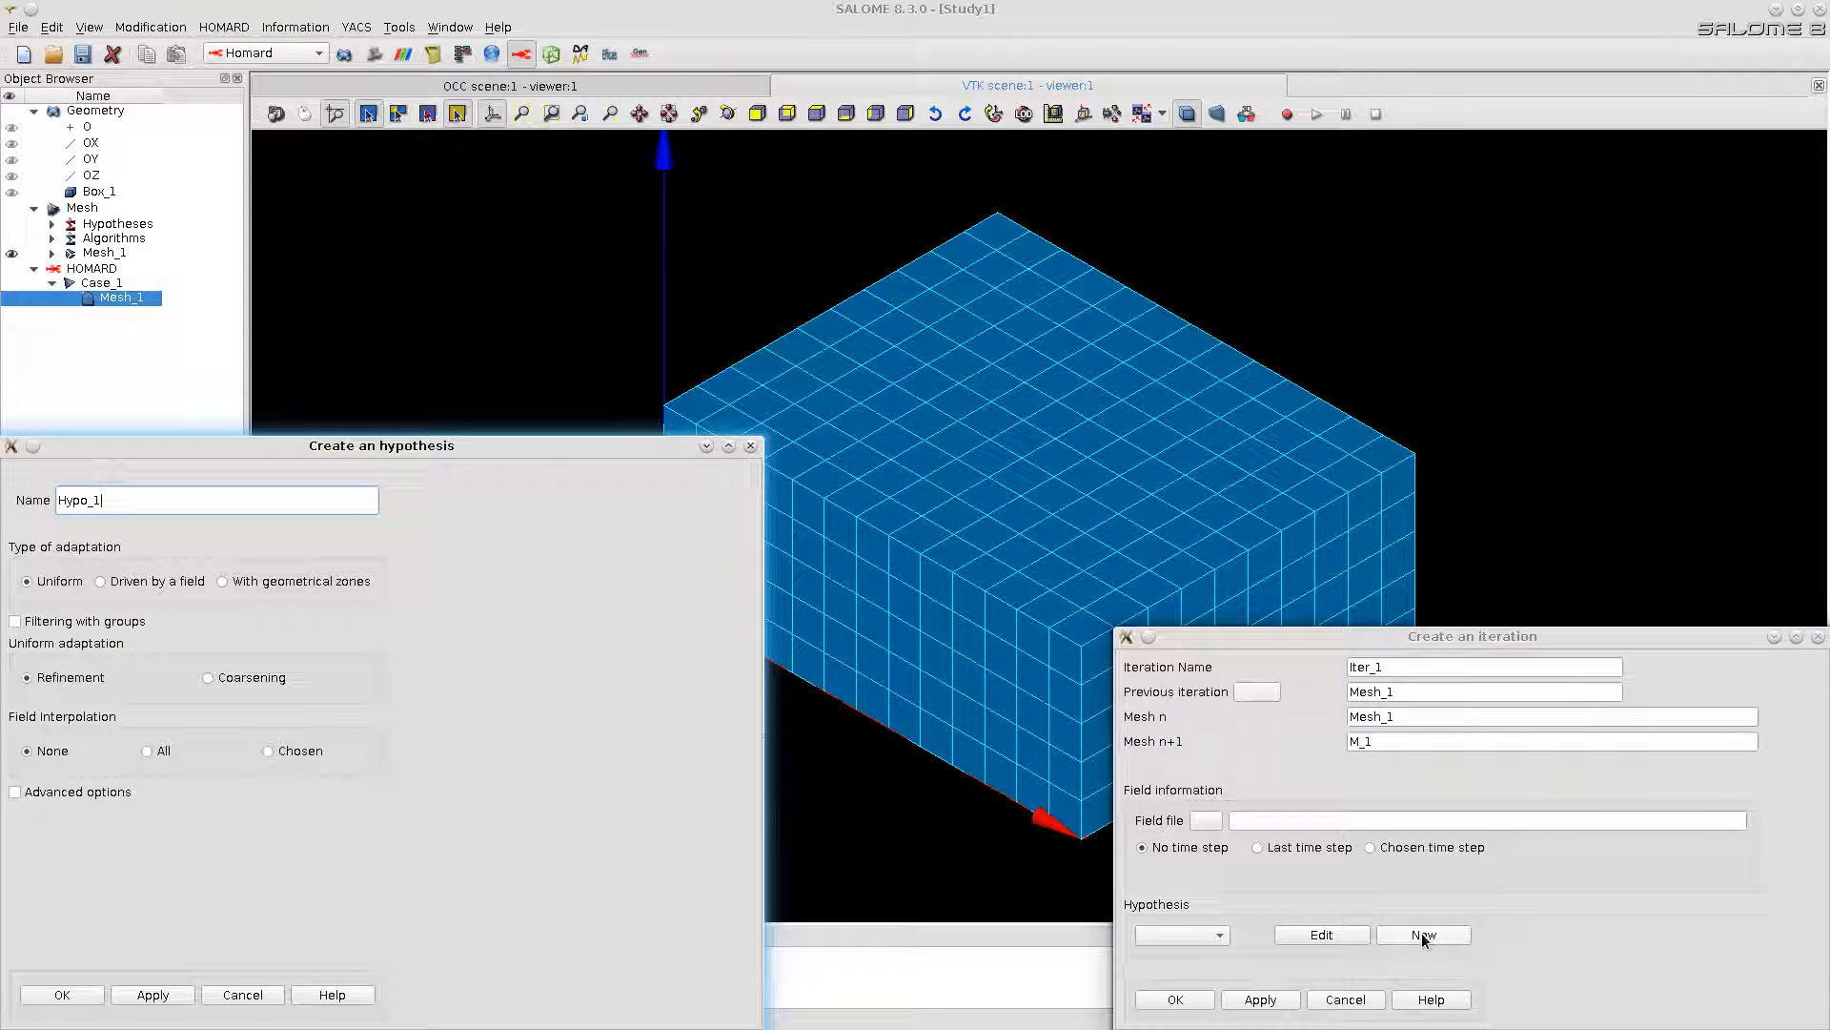
click(222, 580)
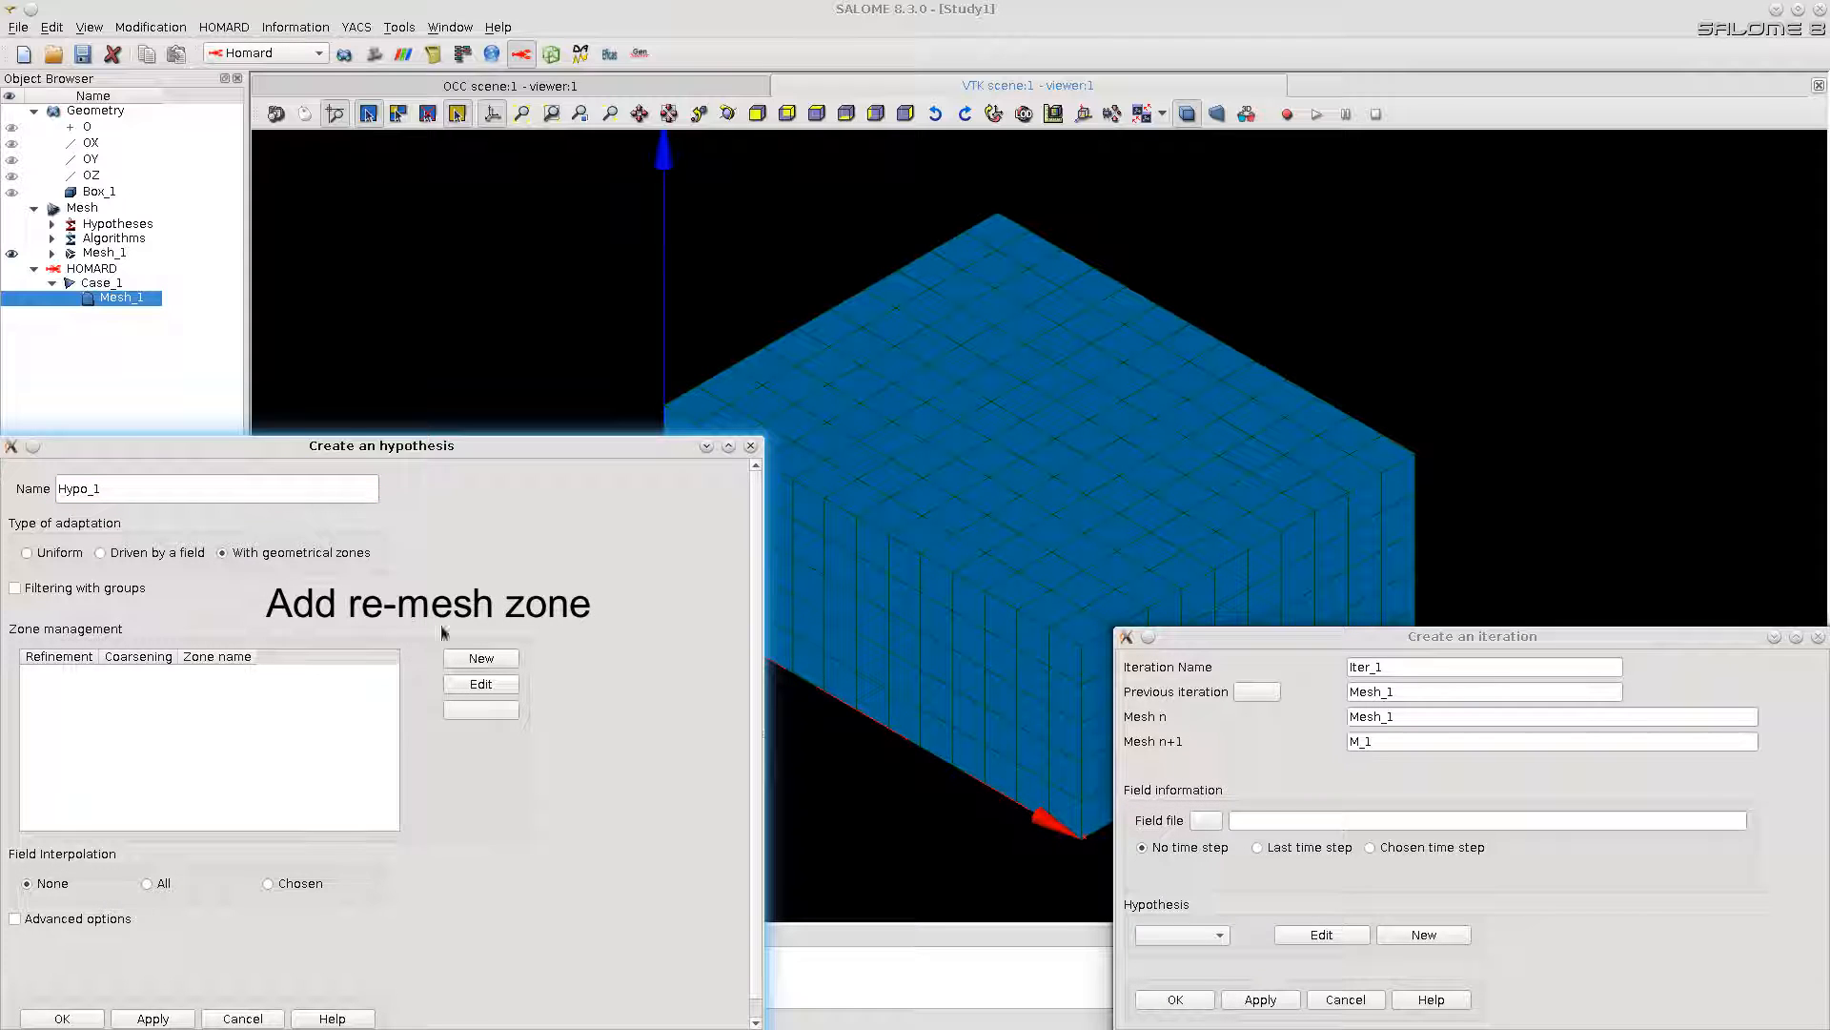
click(482, 658)
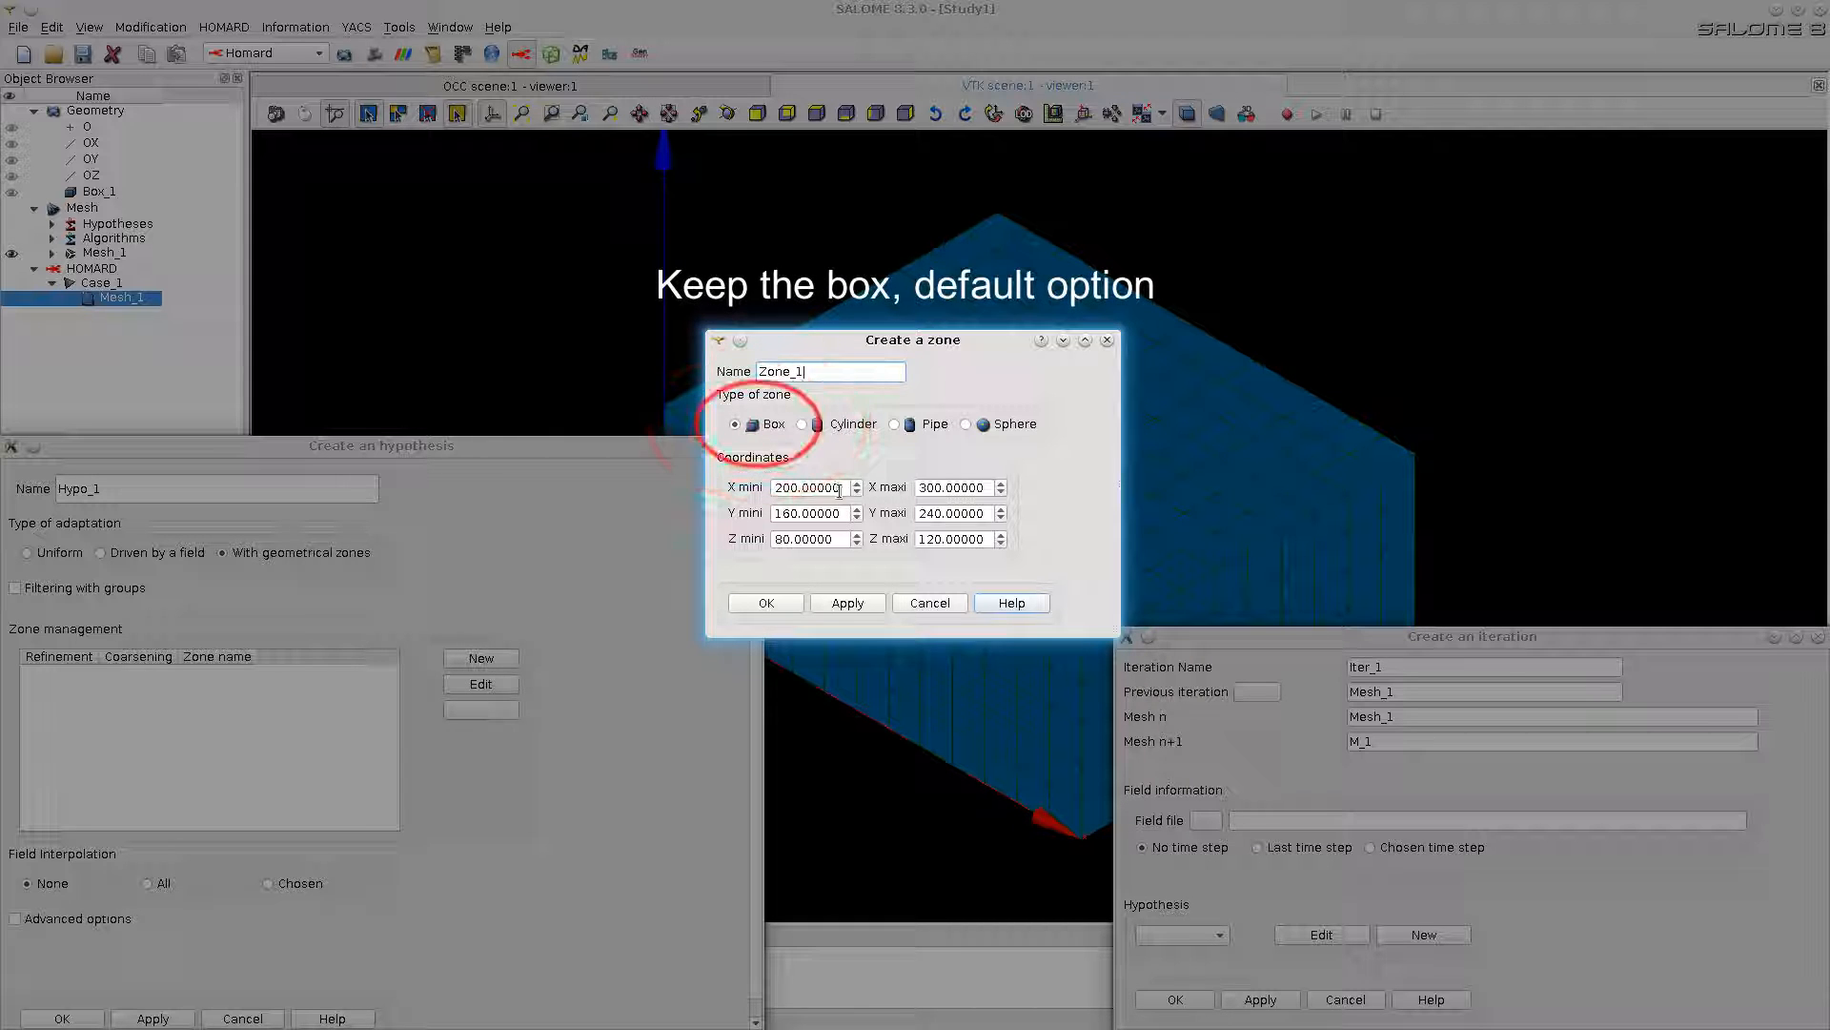
Step: Bound the box zone from -2 to 202 in X and from 98 to 302 in Y
drag(843, 488, 737, 513)
text(-2)
key(Tab)
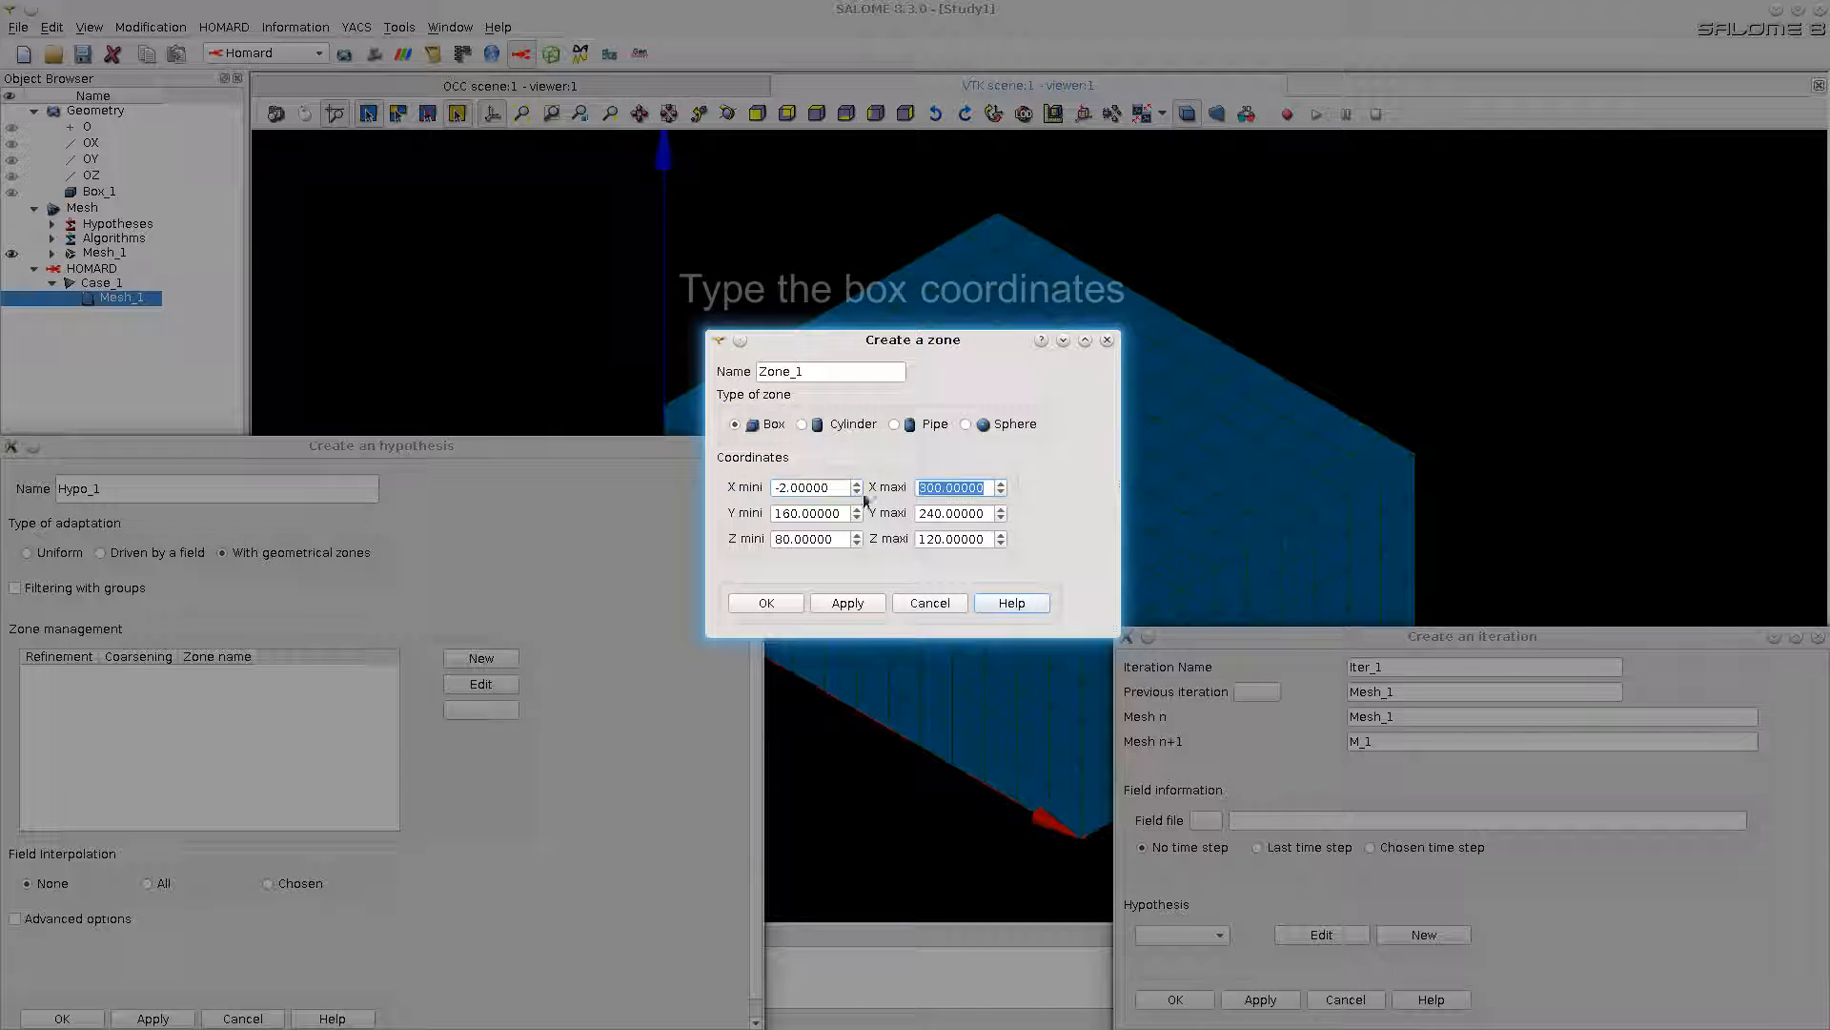
text(202)
key(Tab)
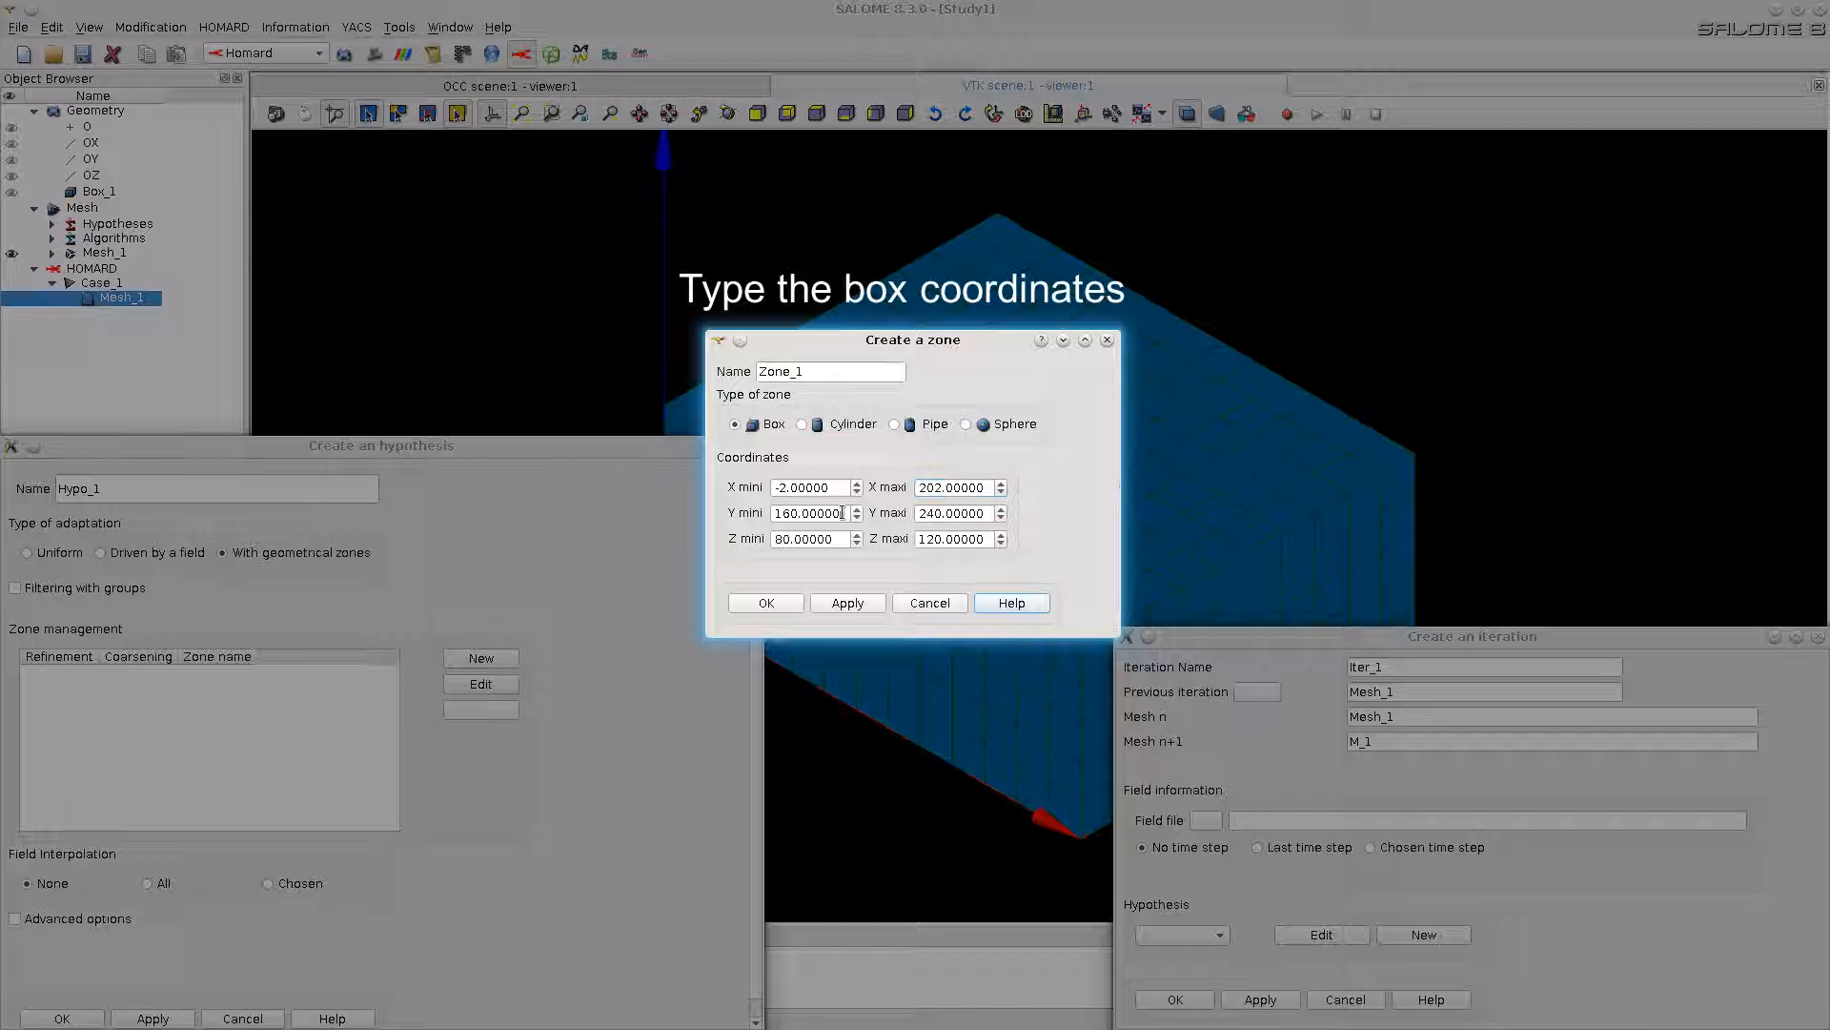
text(98)
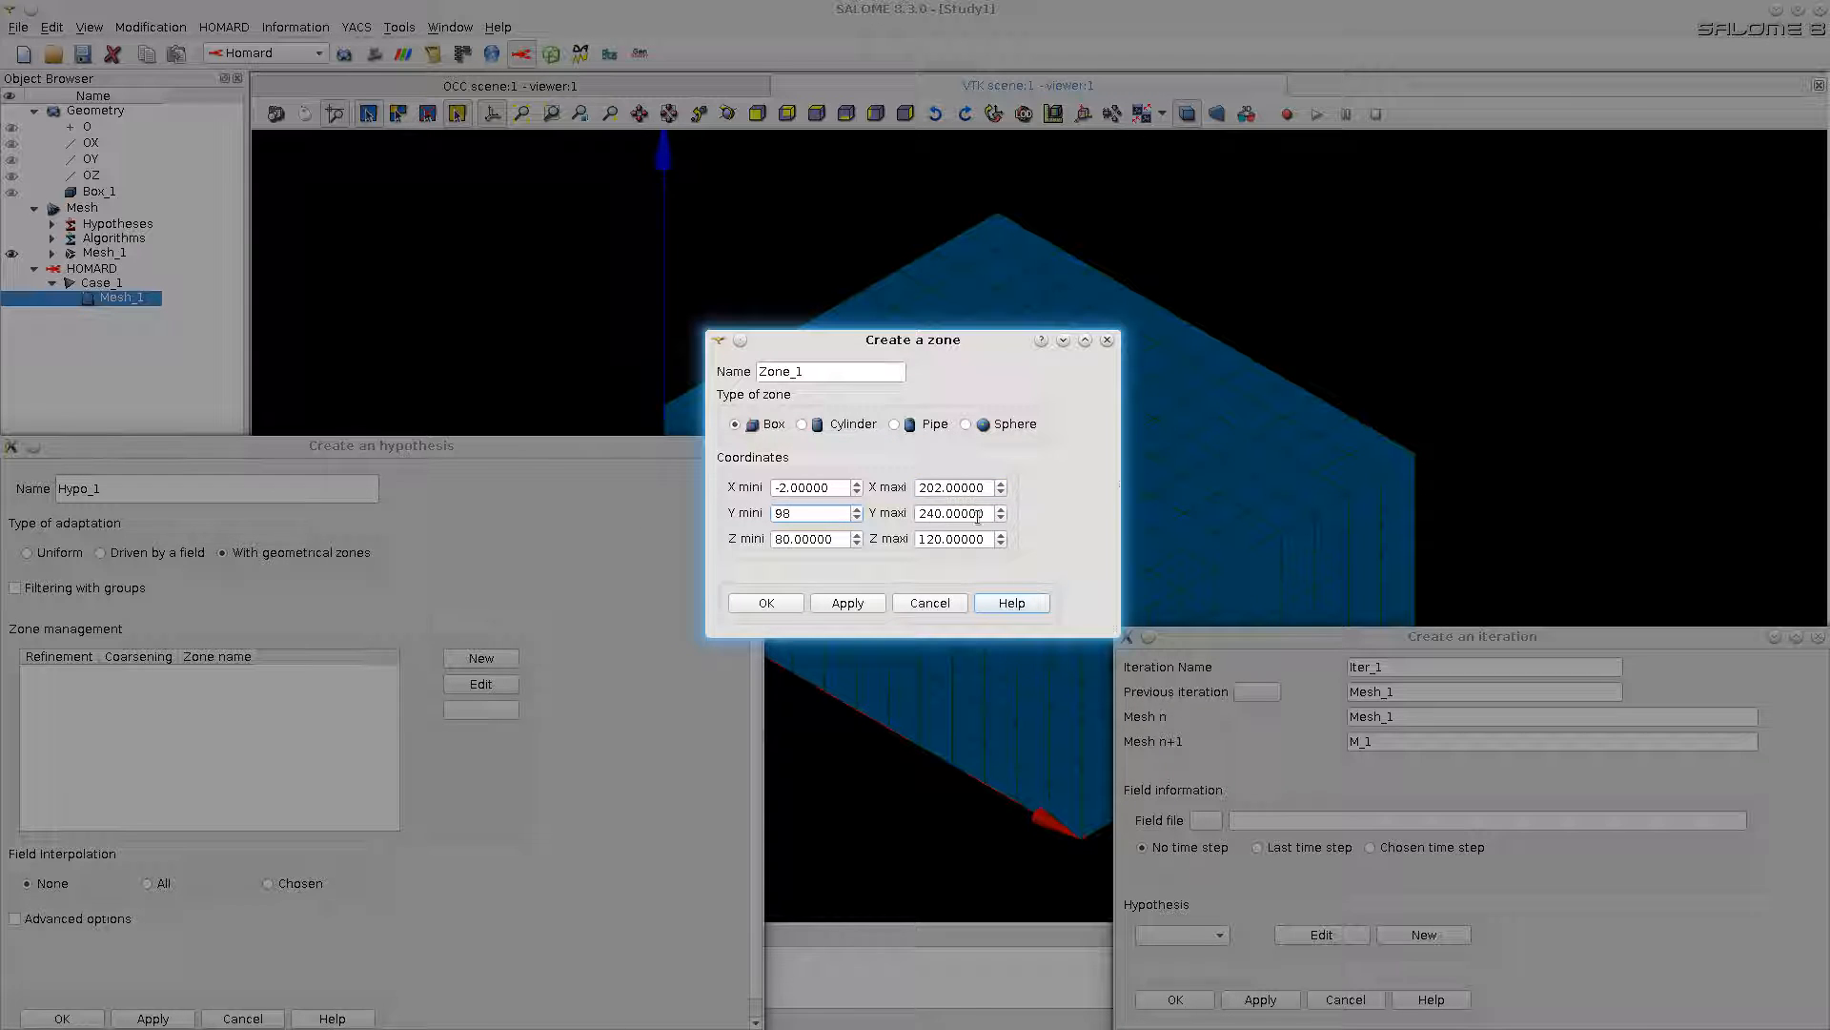
key(Tab)
text(302)
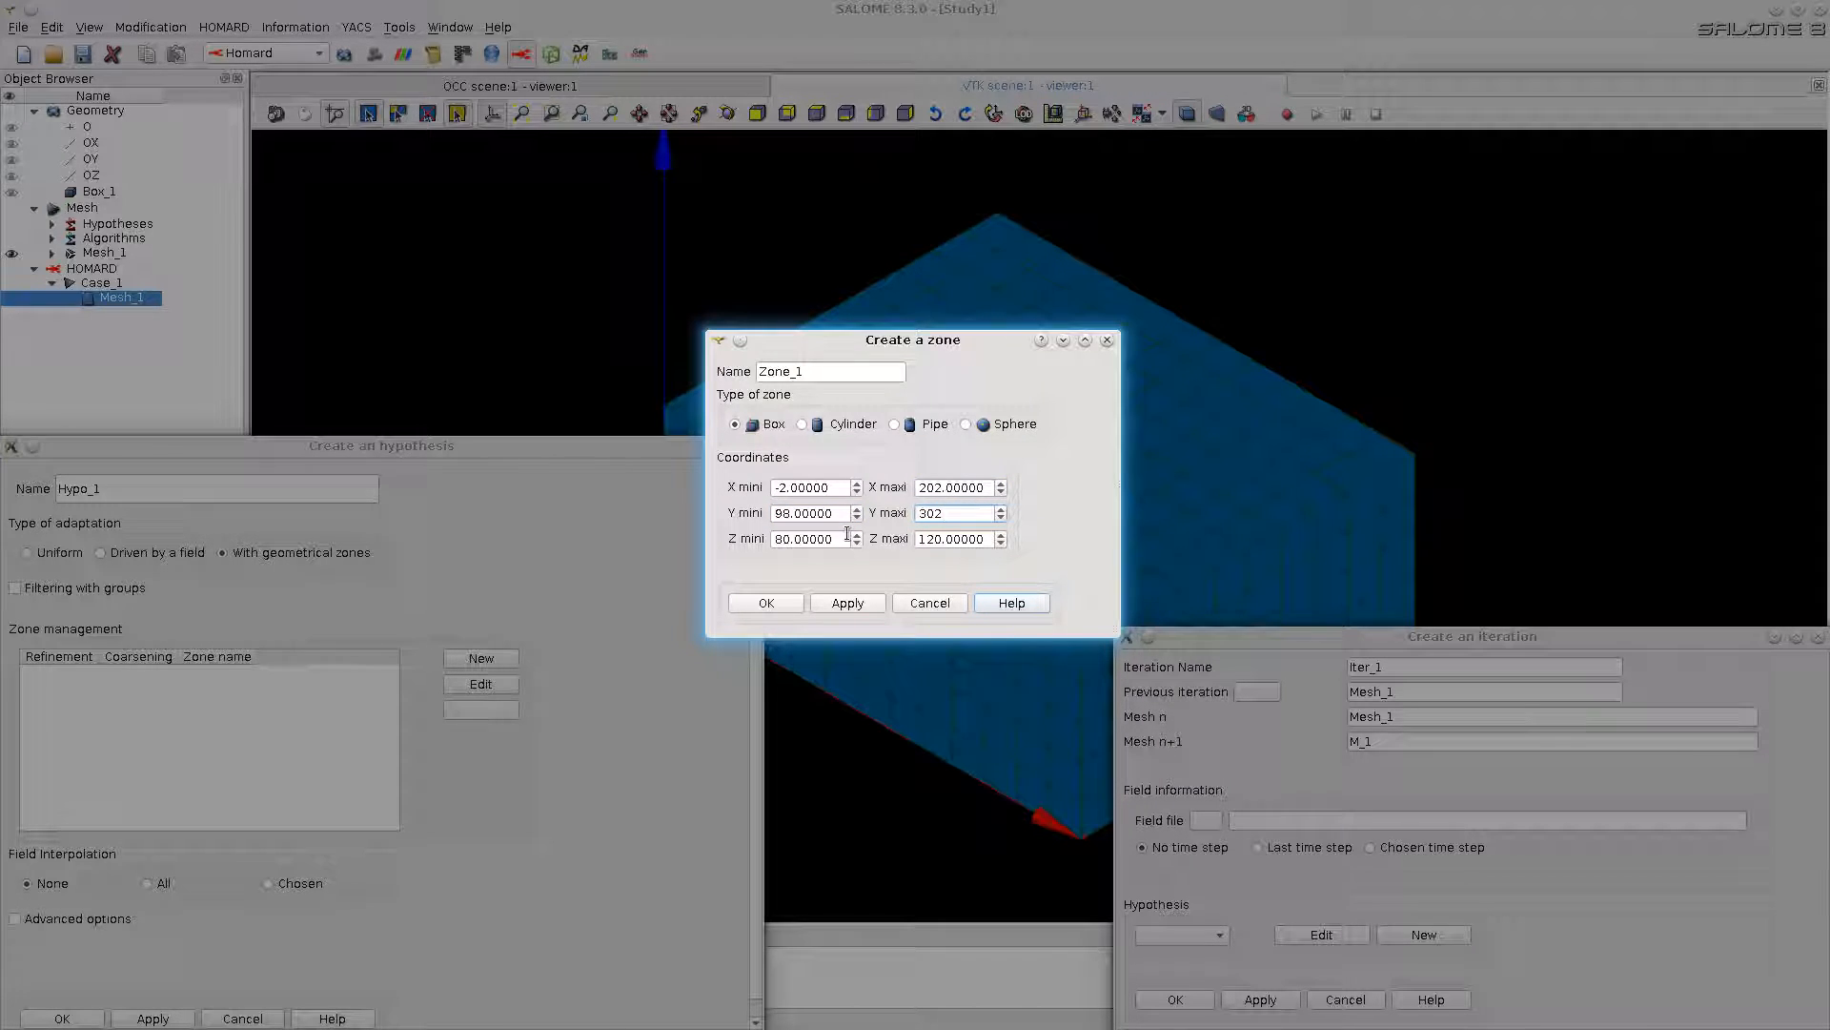
Step: Bound the box zone from 158 to 202 in Z and create it
key(Tab)
text(158)
key(Tab)
text(202)
click(767, 603)
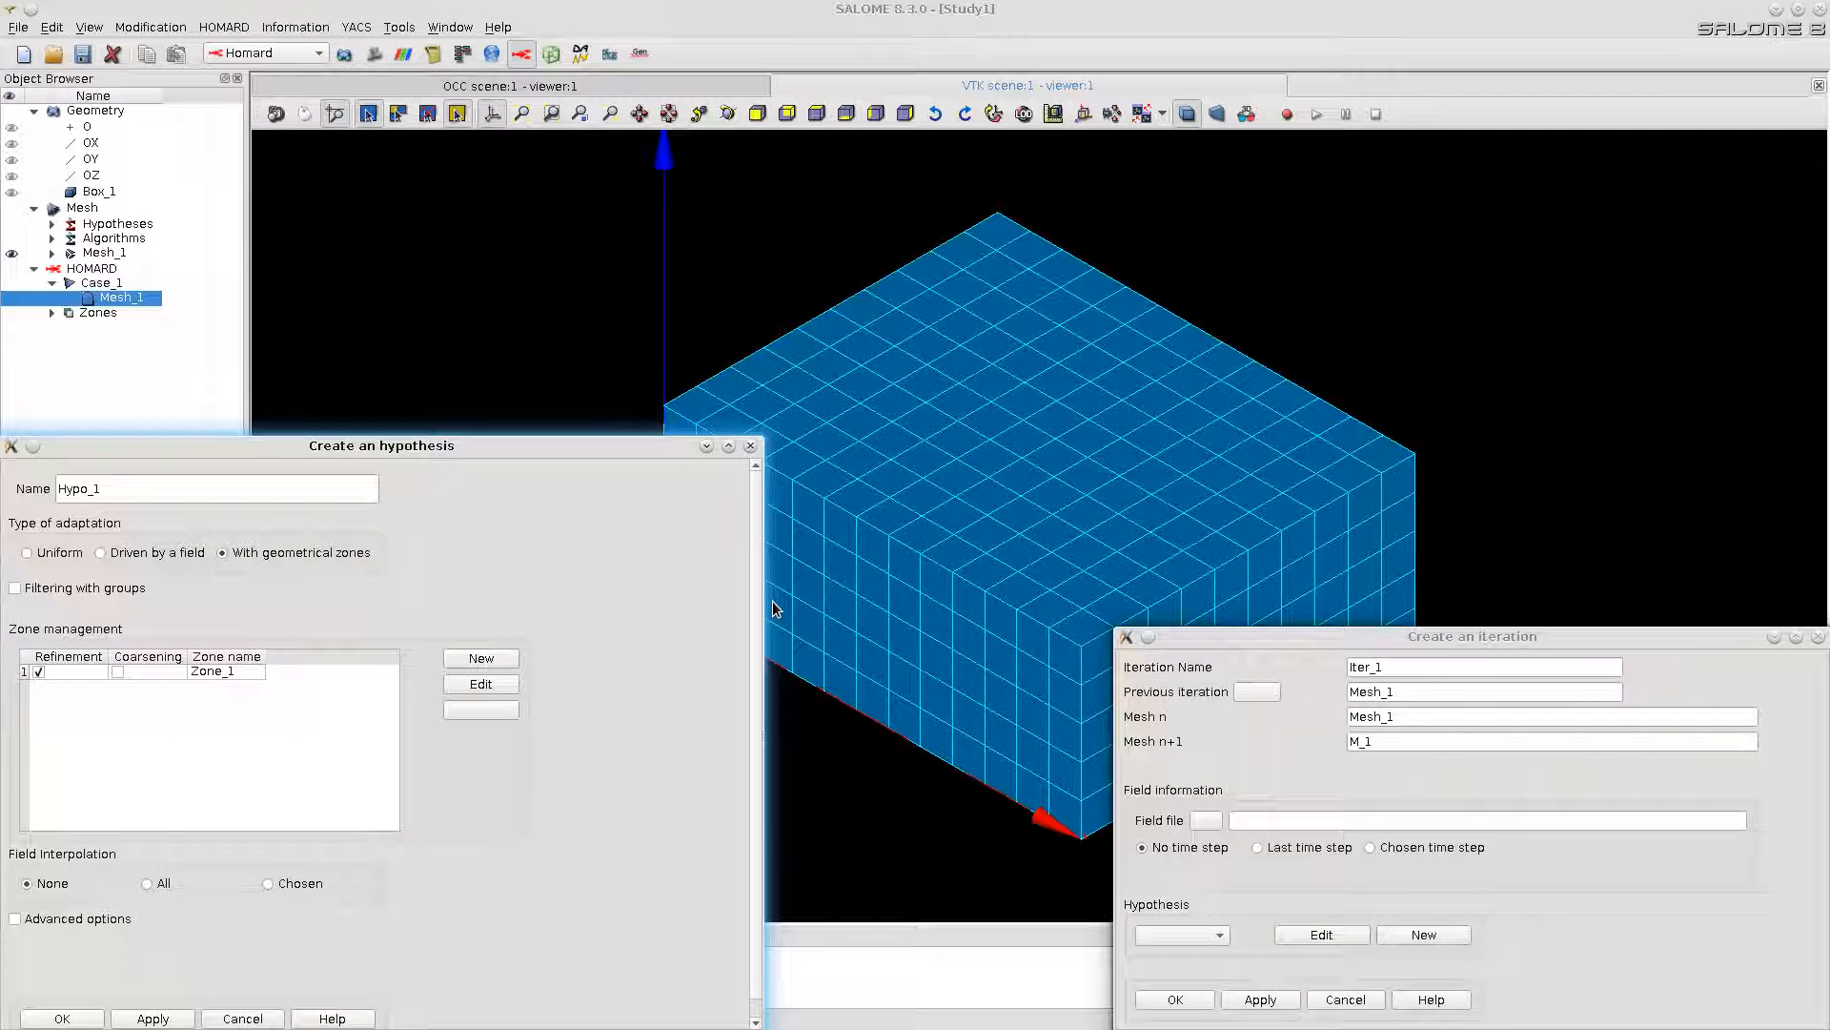
Step: Create the first iteration with the box-zone hypothesis Hypo_1, and compute and publish it
click(63, 1018)
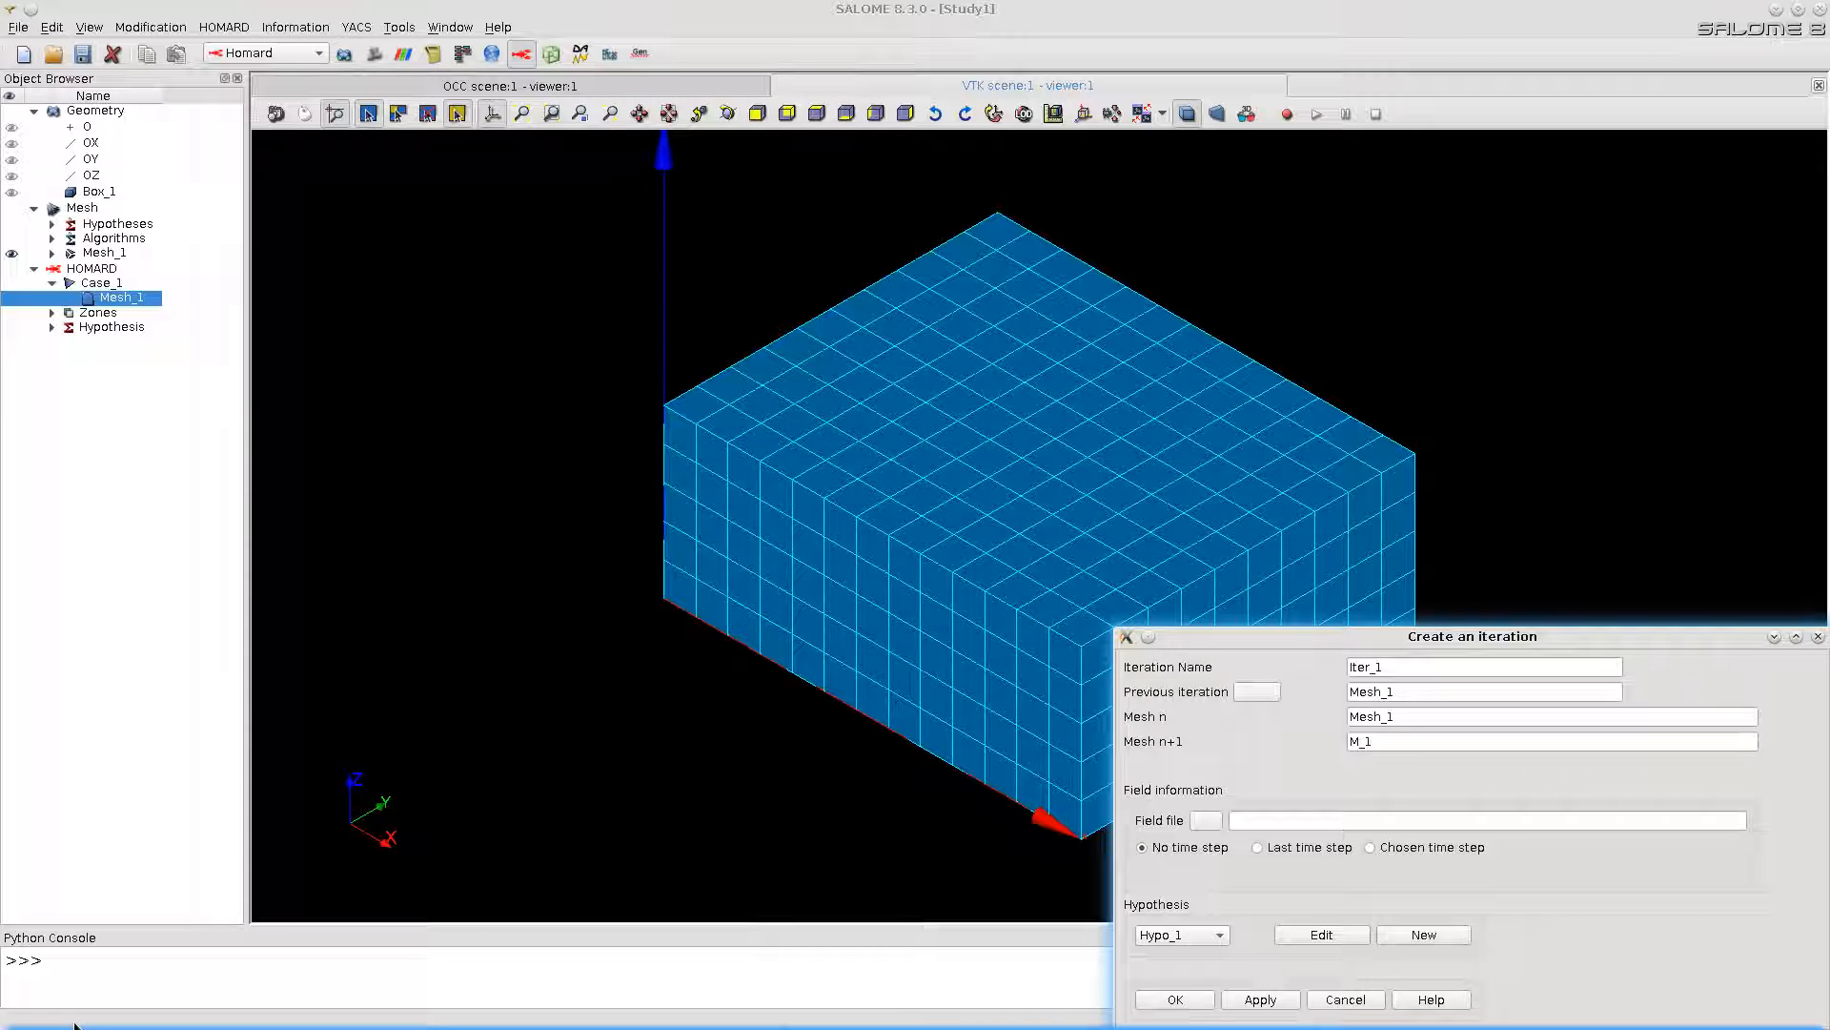
click(1172, 999)
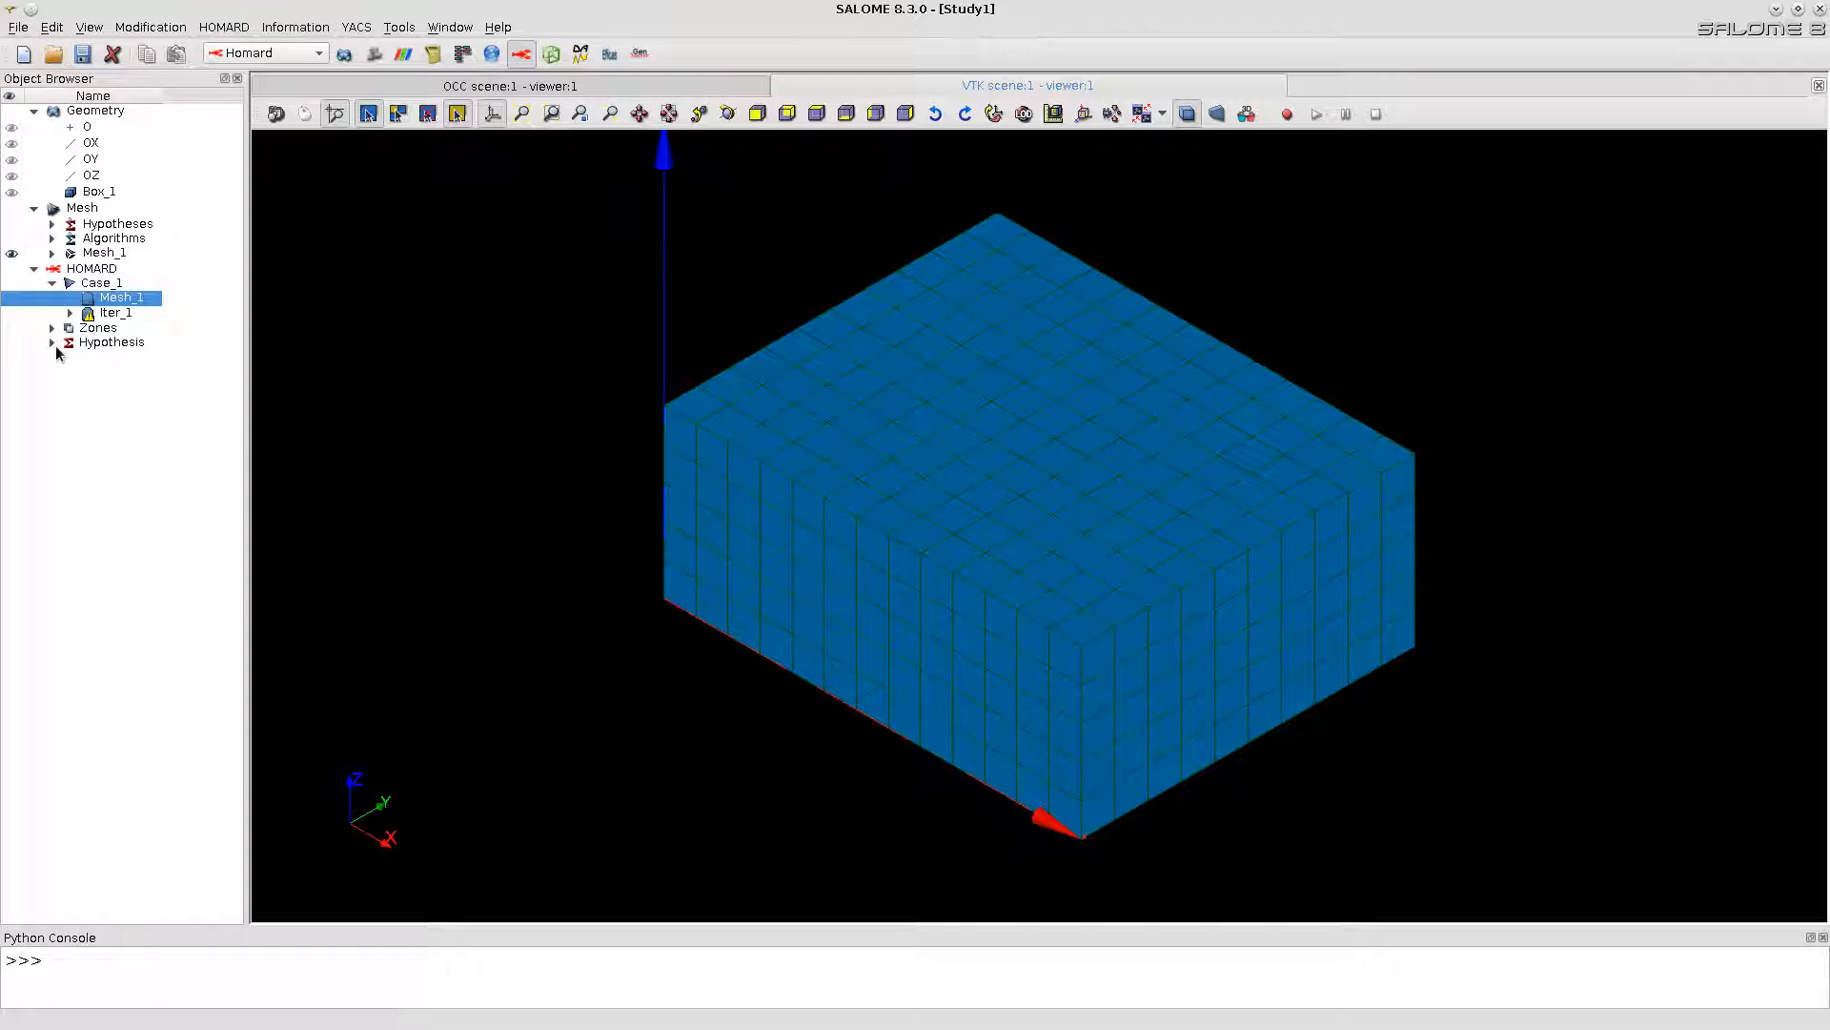
click(53, 343)
click(52, 328)
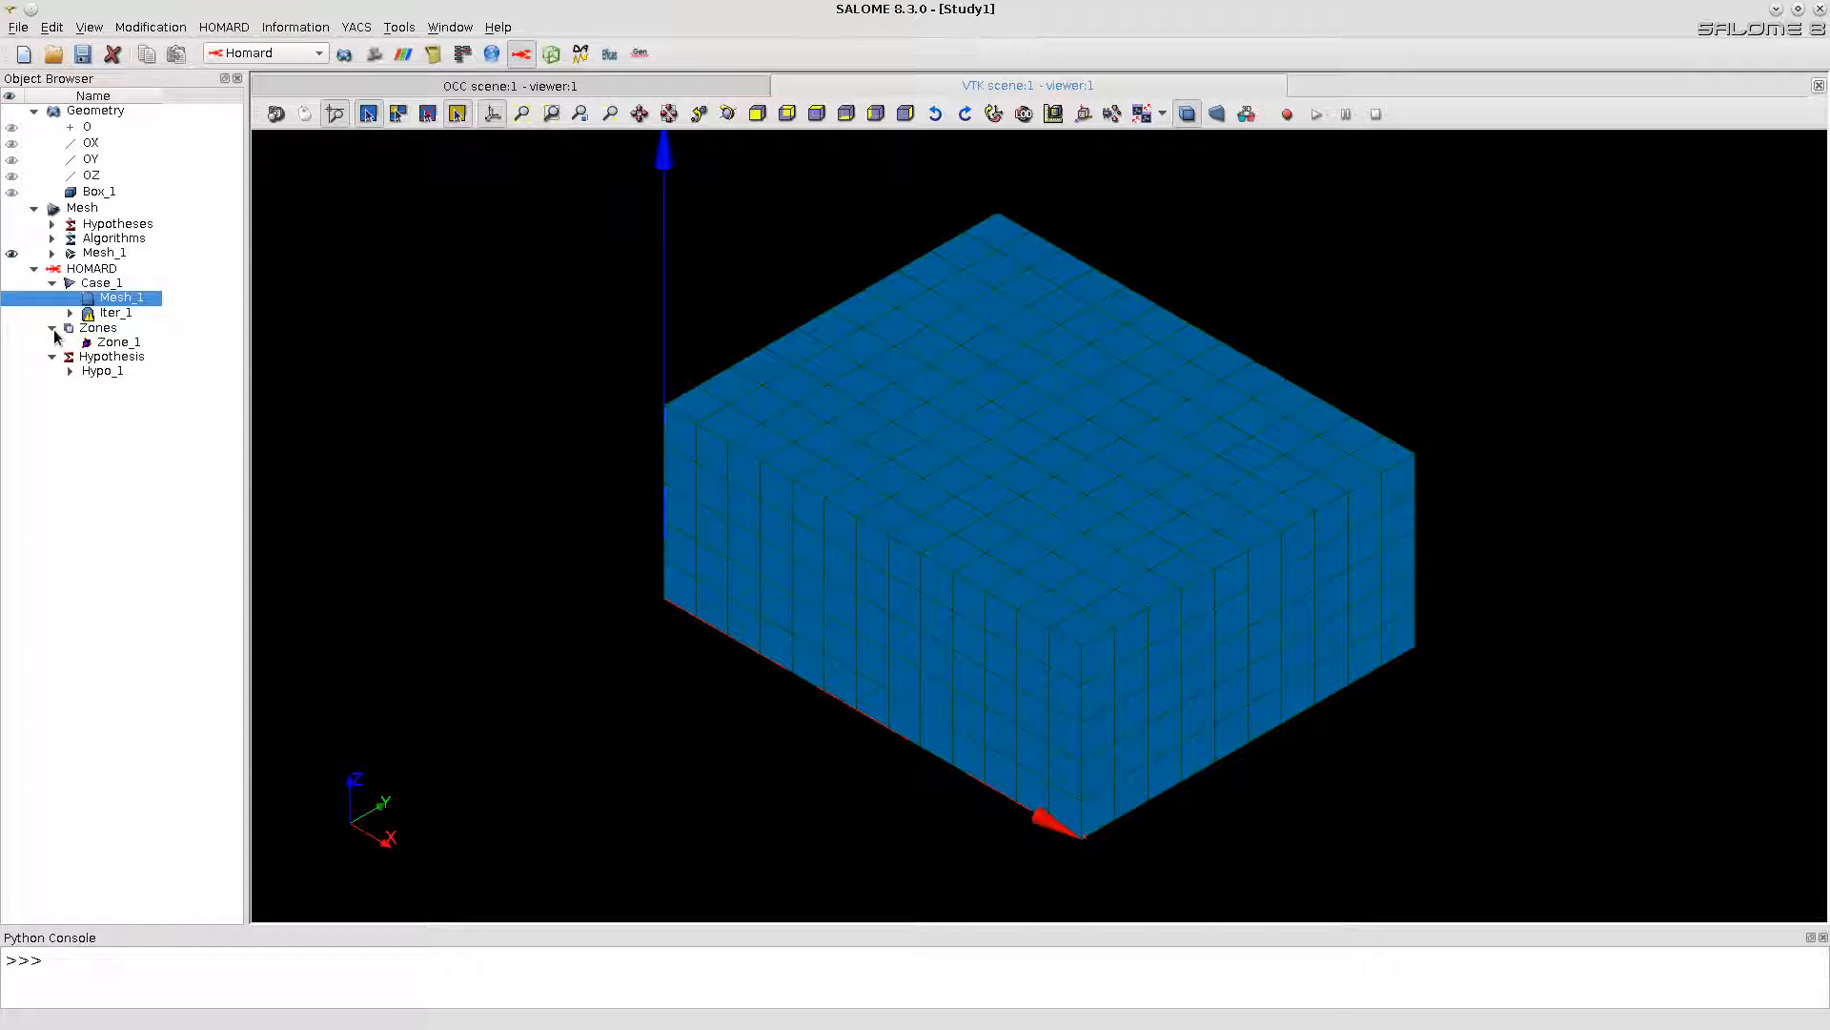
click(69, 314)
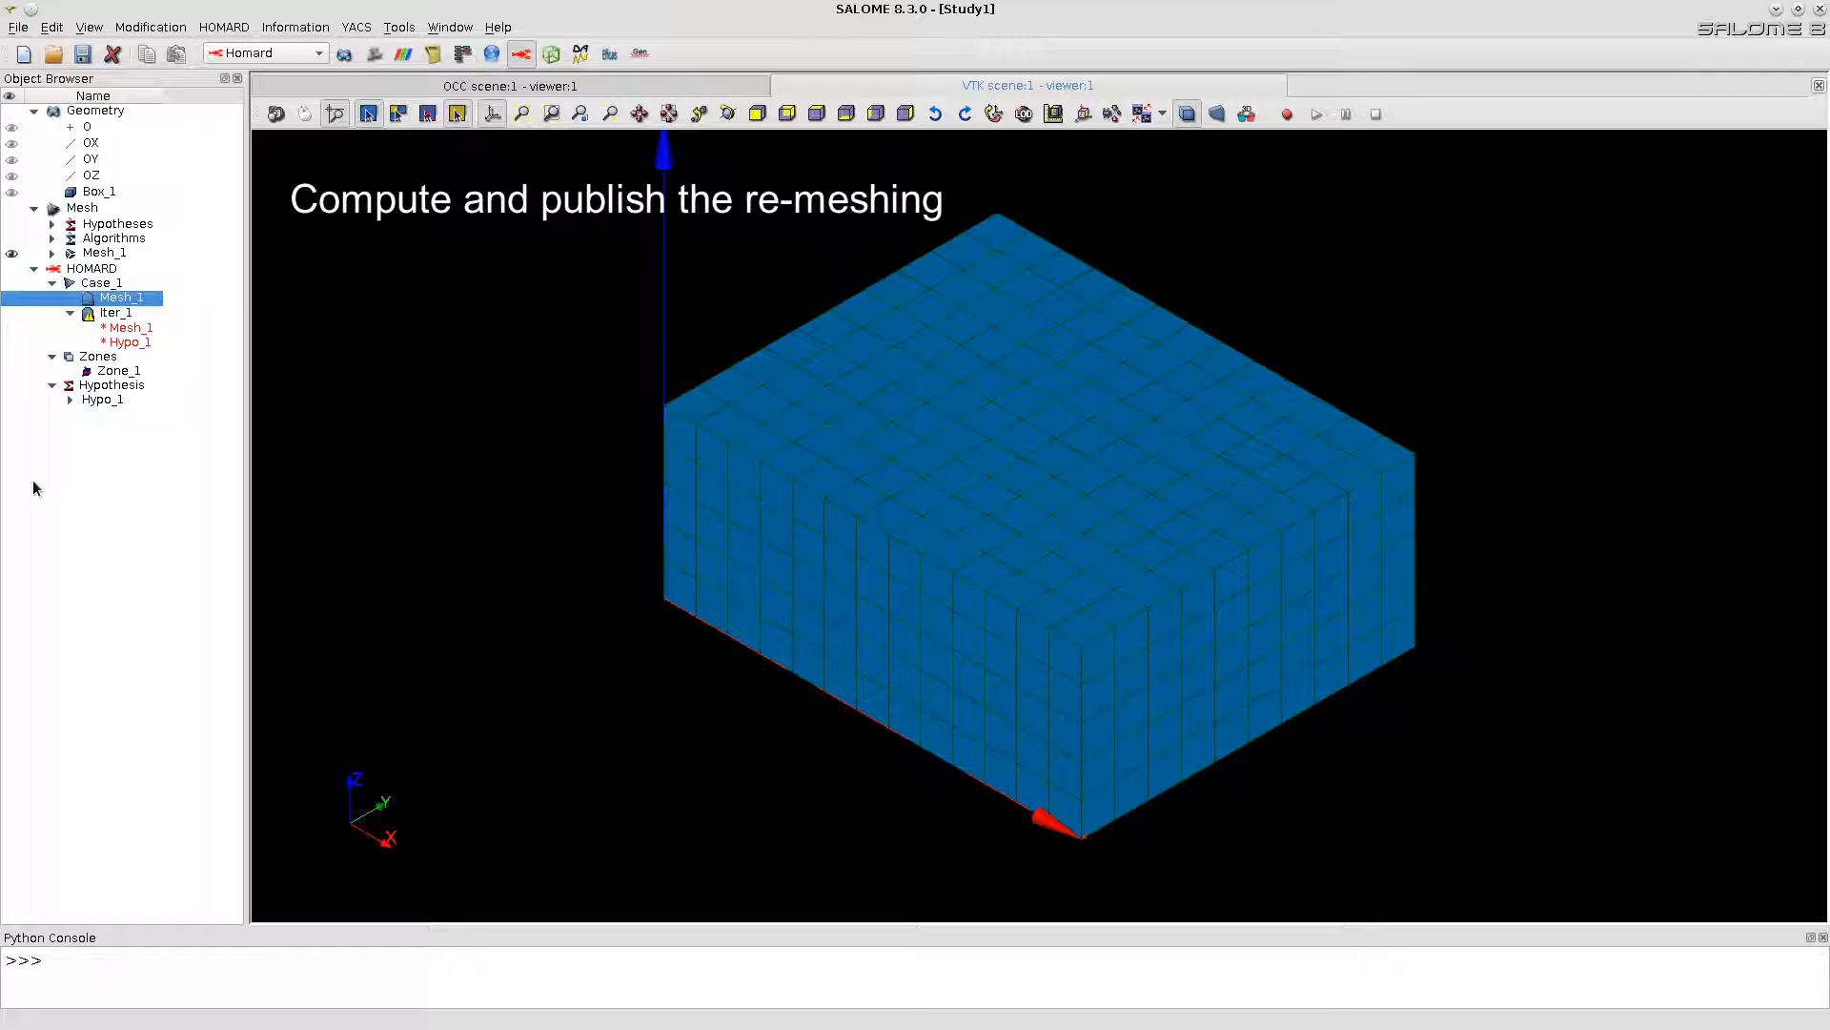
right_click(115, 314)
click(202, 397)
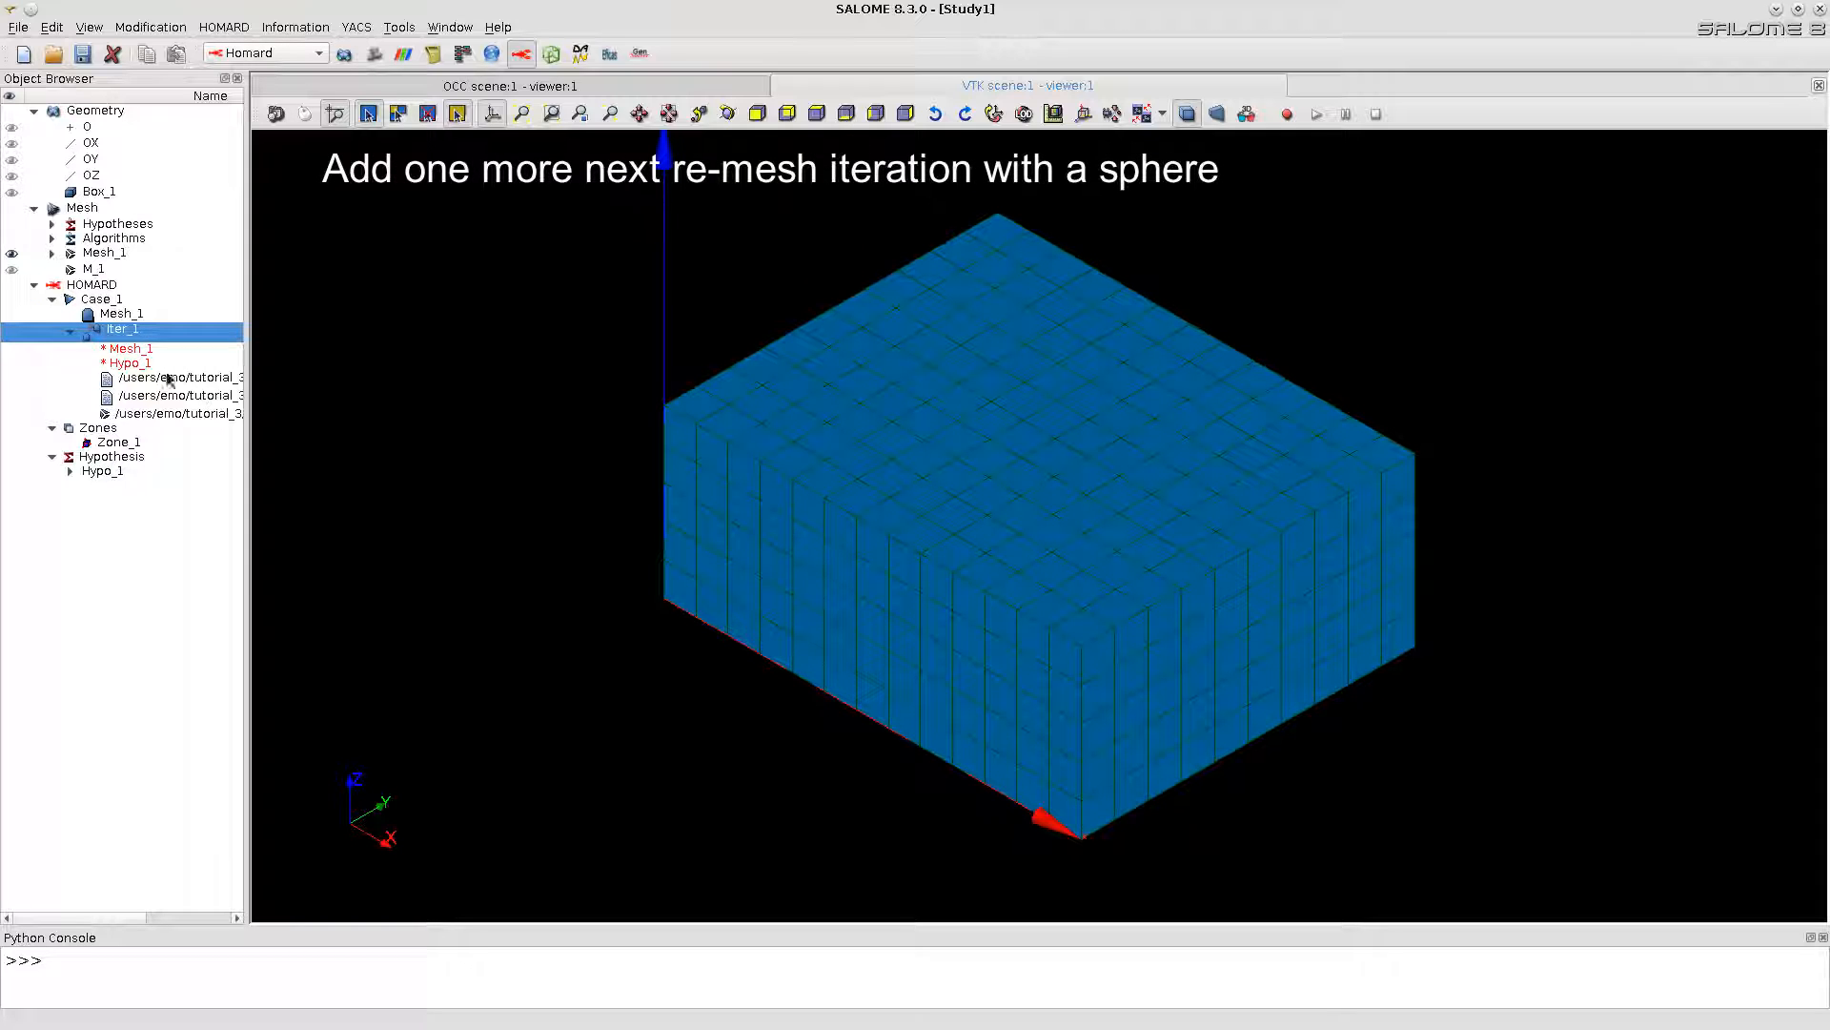
Step: Start the next iteration from Iter_1 and name its n+1 mesh M_2
right_click(119, 332)
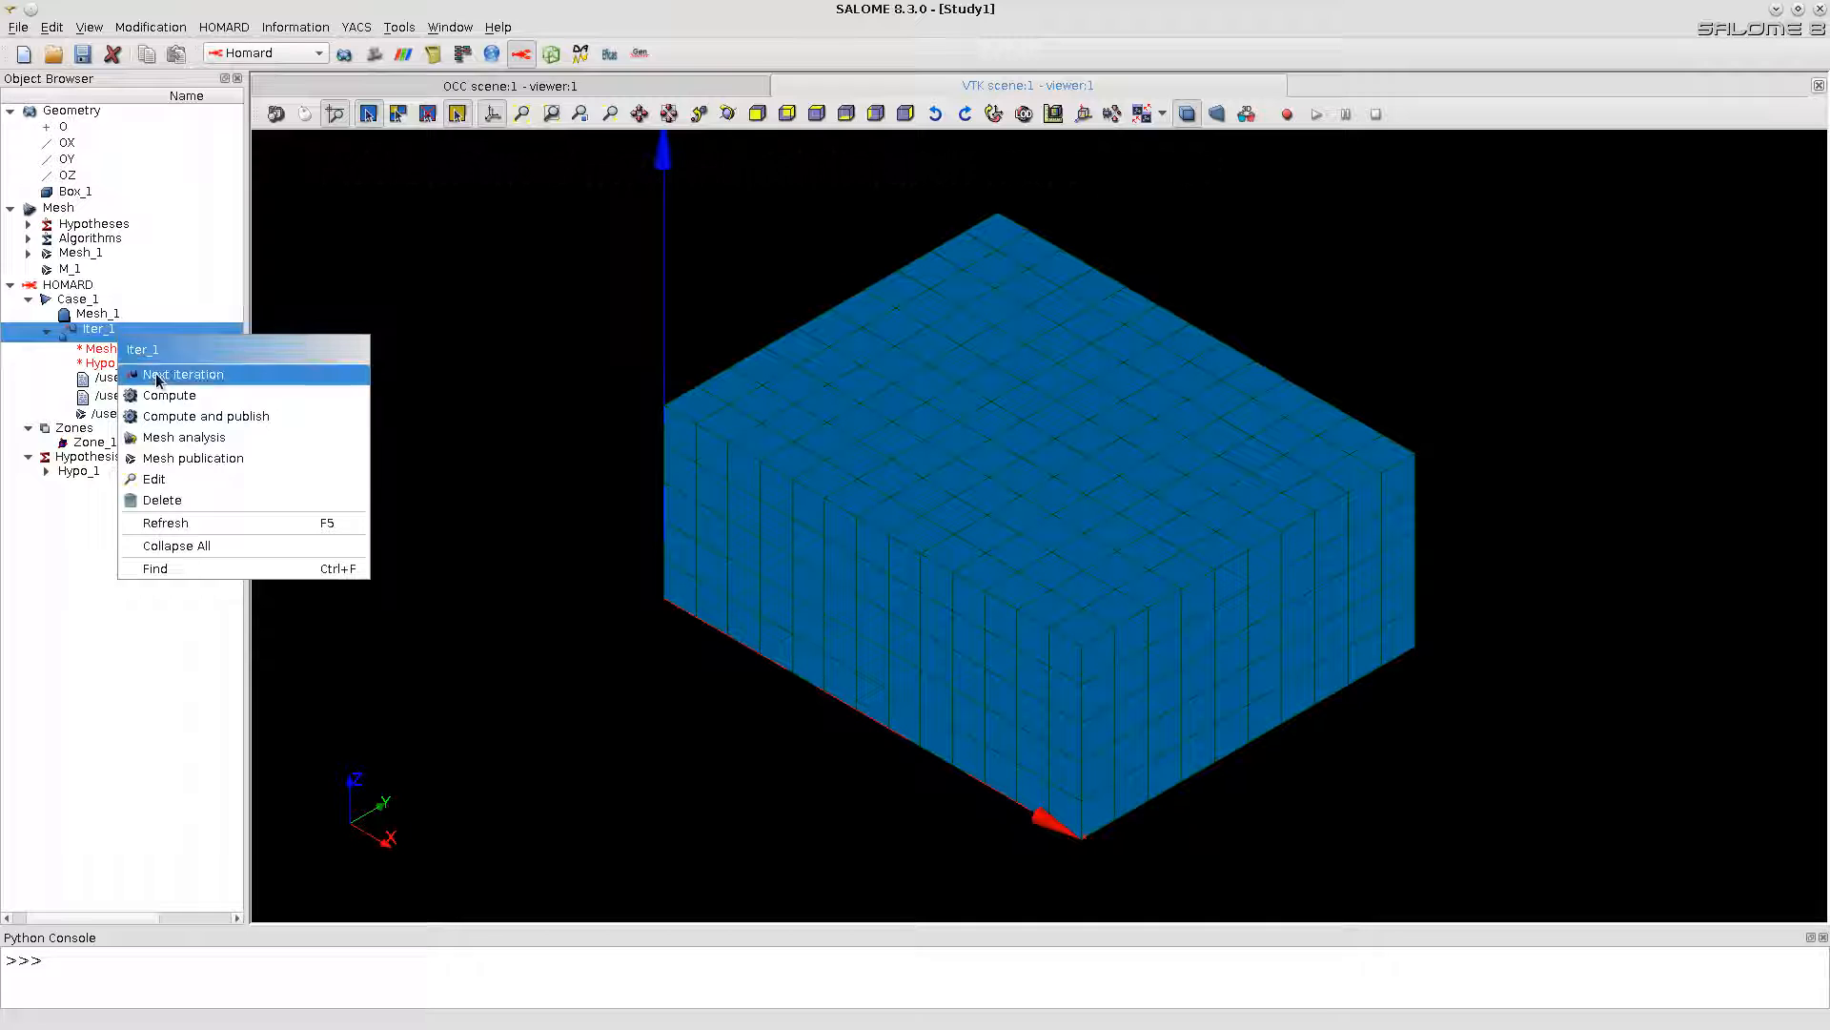
click(160, 374)
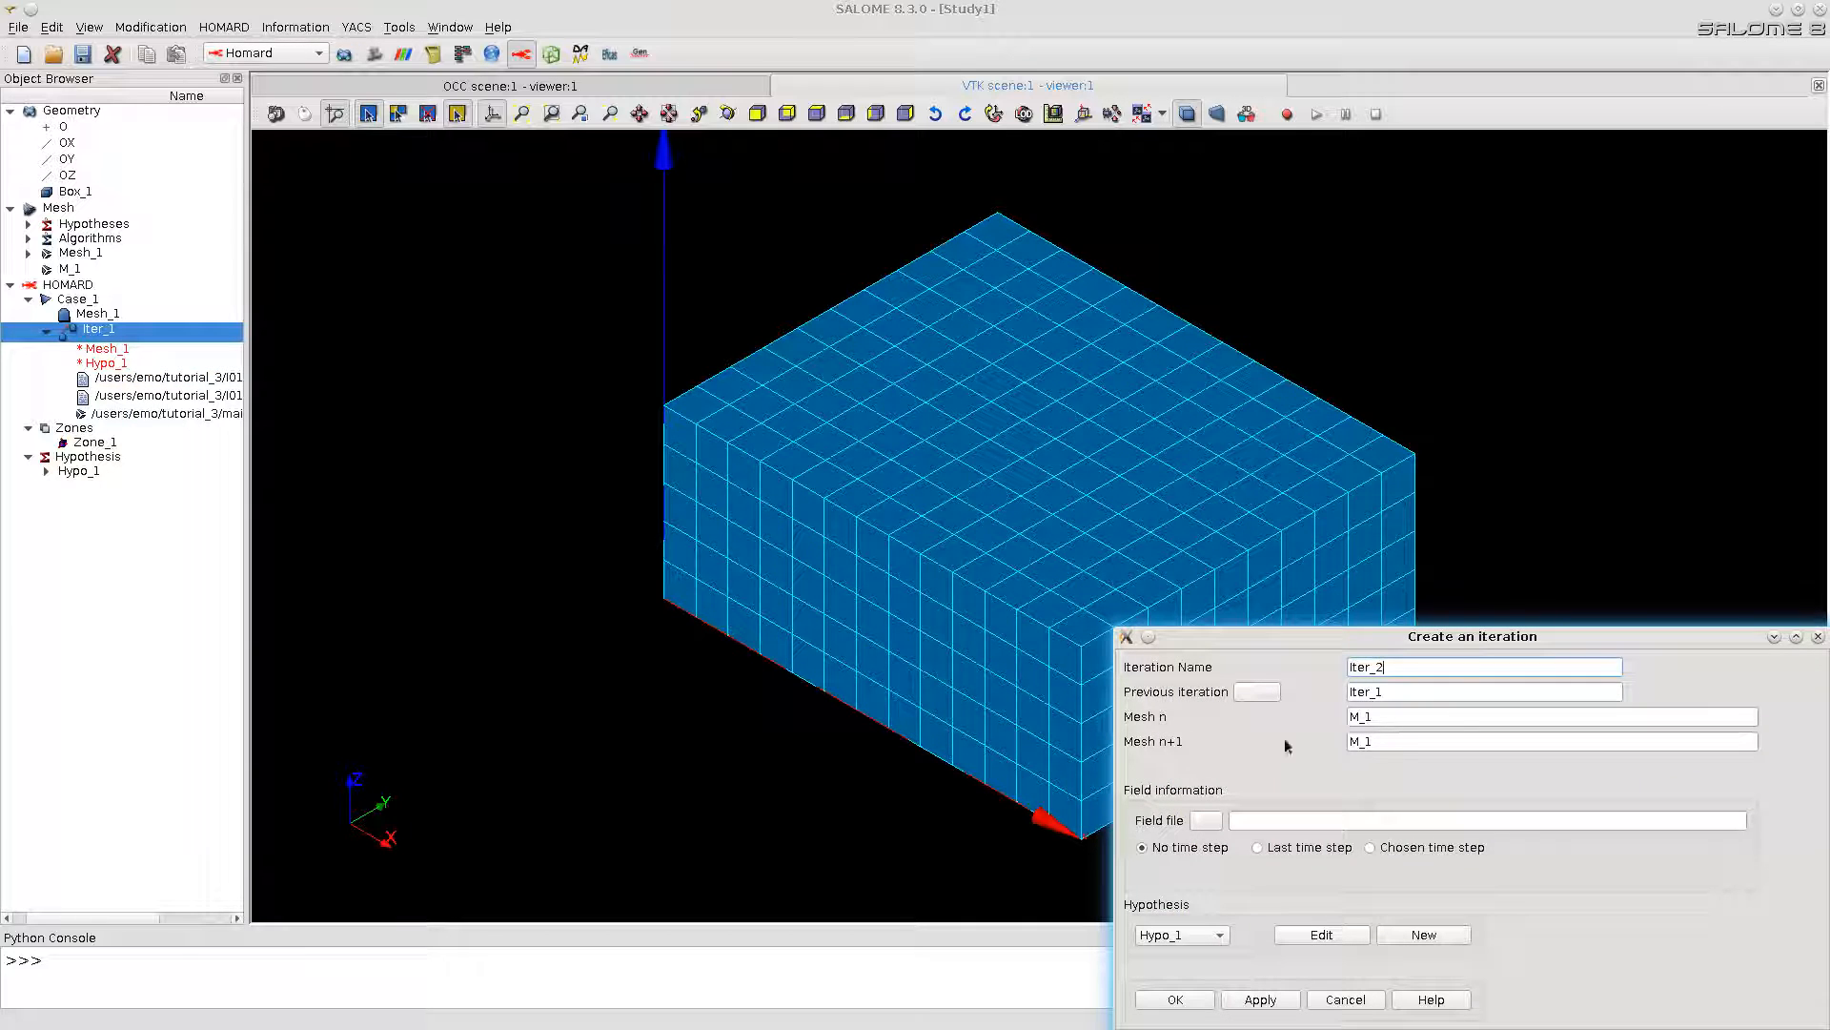
click(1404, 741)
key(BackSpace)
text(2)
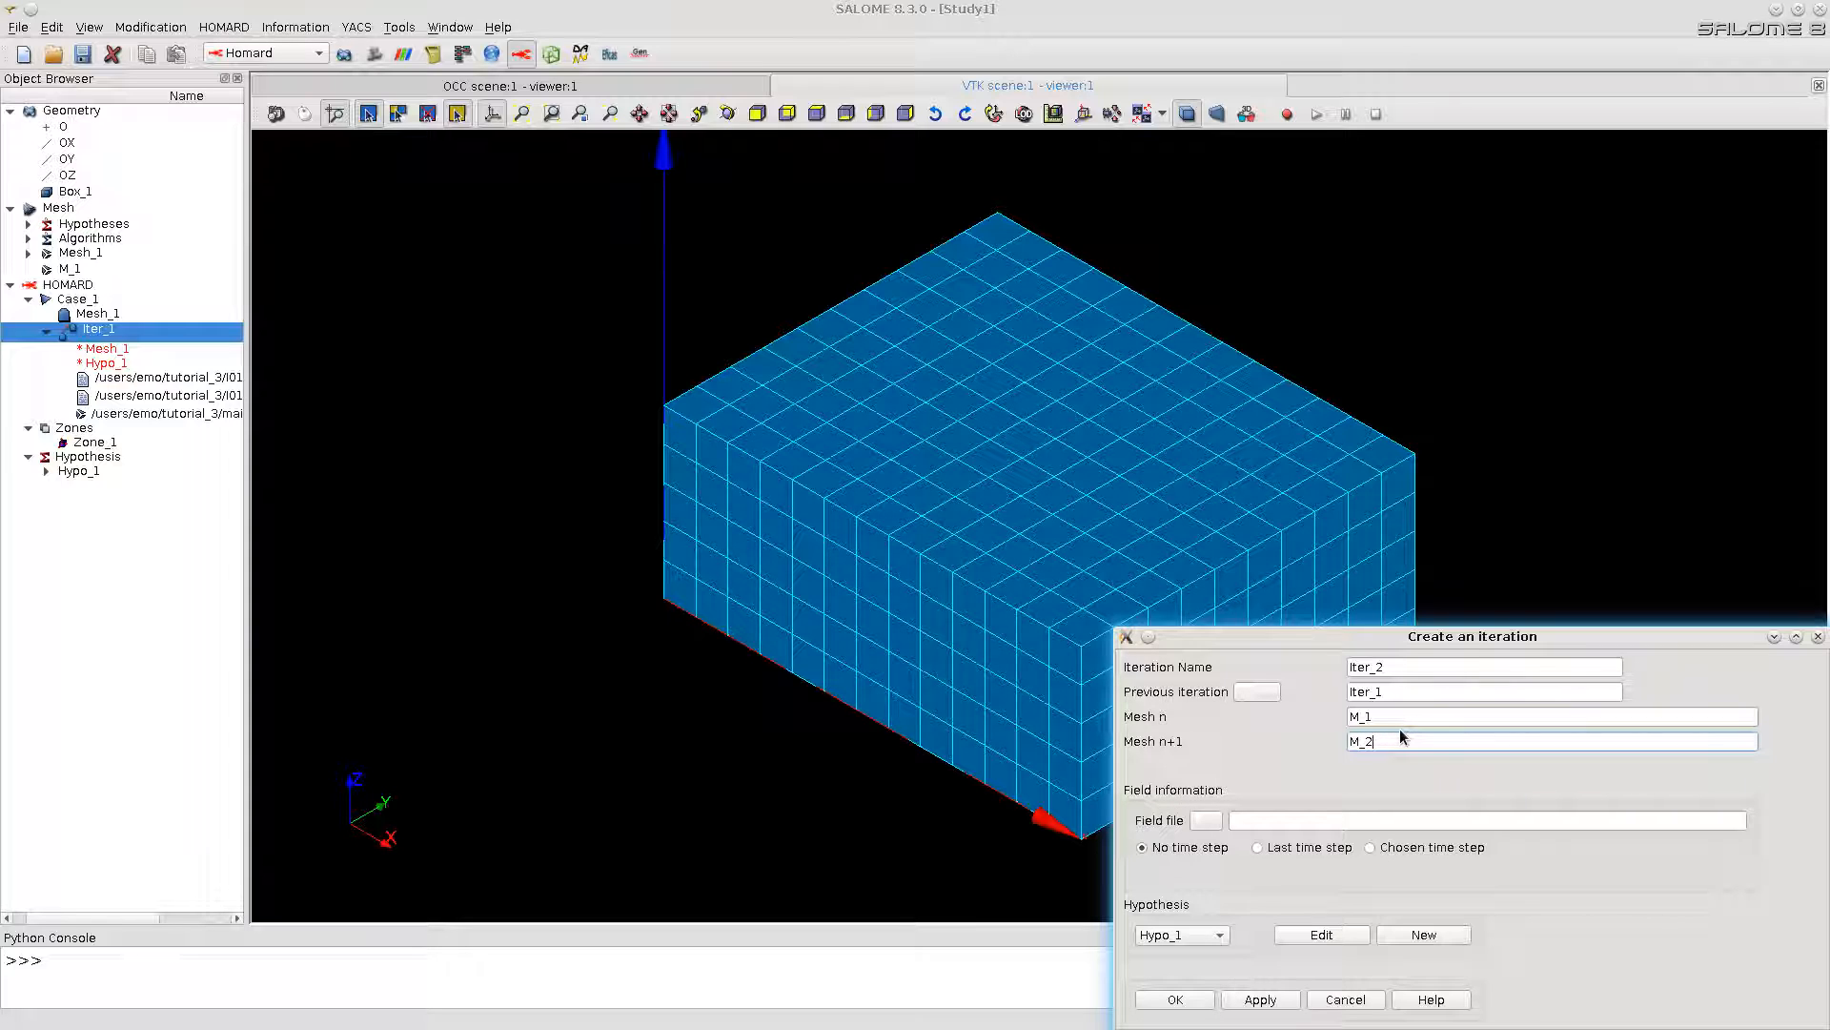
Step: Add a second hypothesis that adapts with geometrical zones, and start another new zone in it
click(1419, 934)
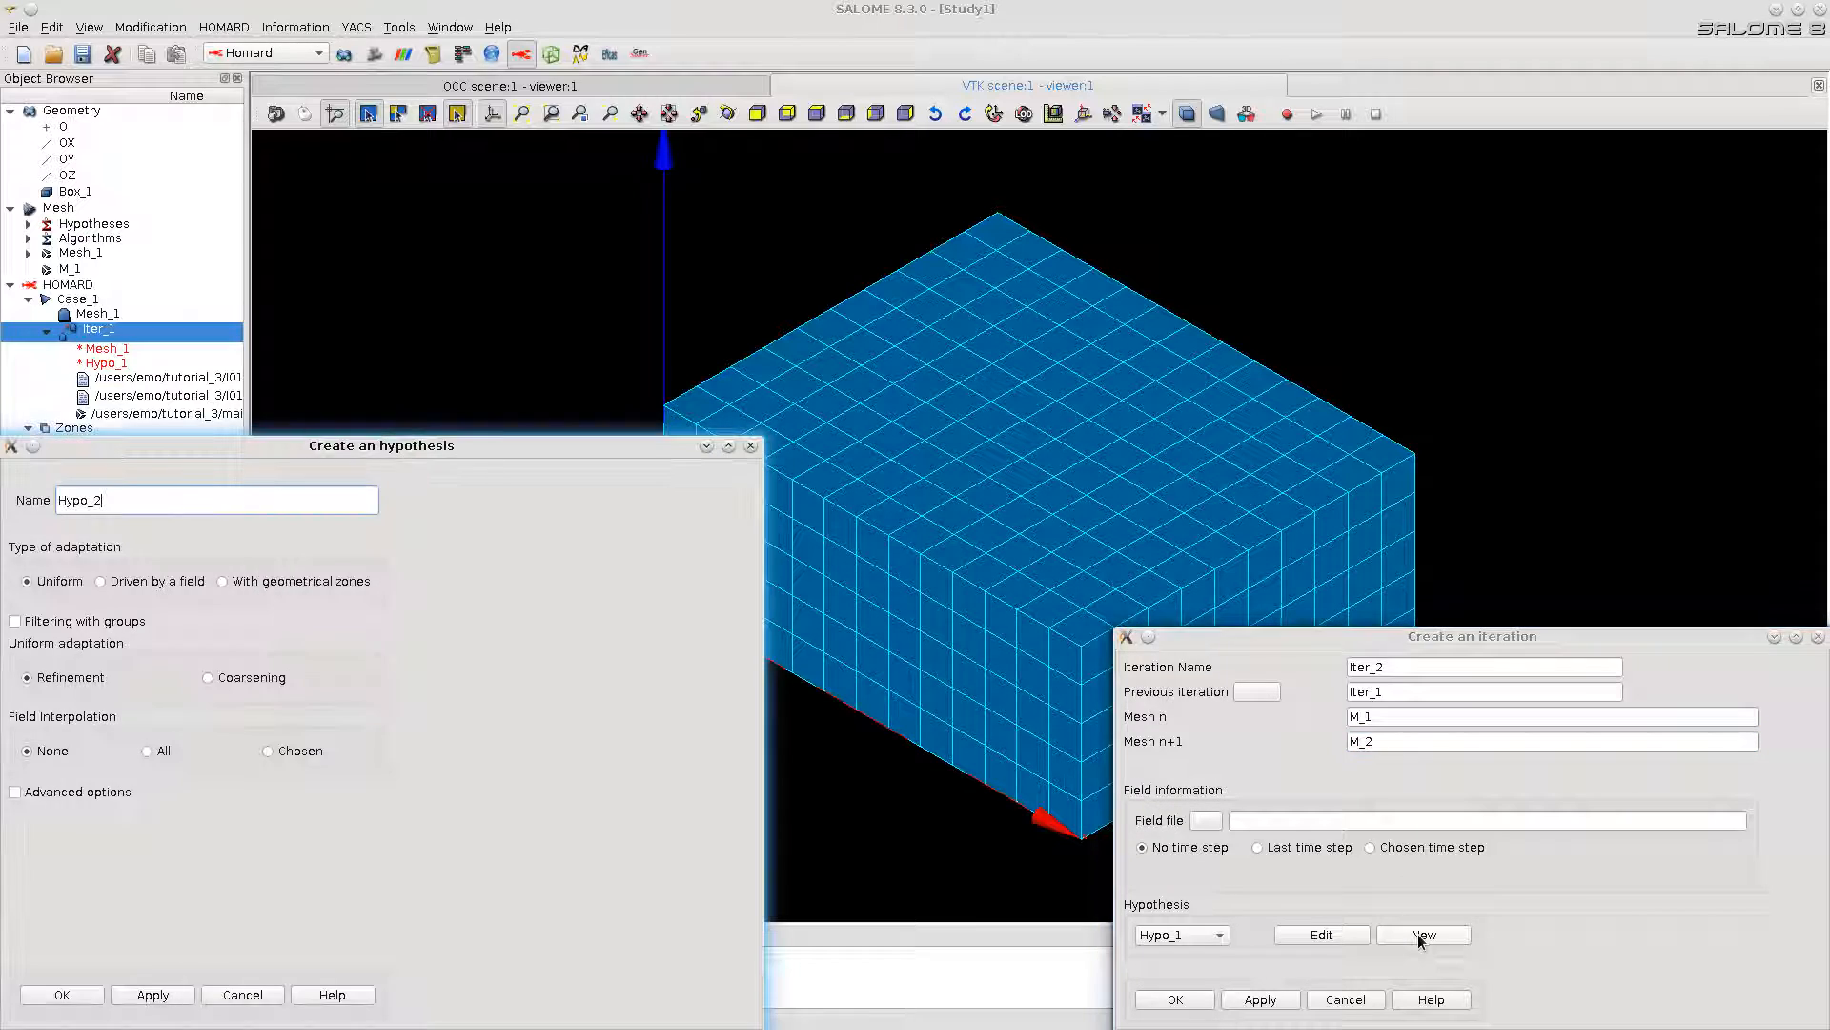
click(220, 581)
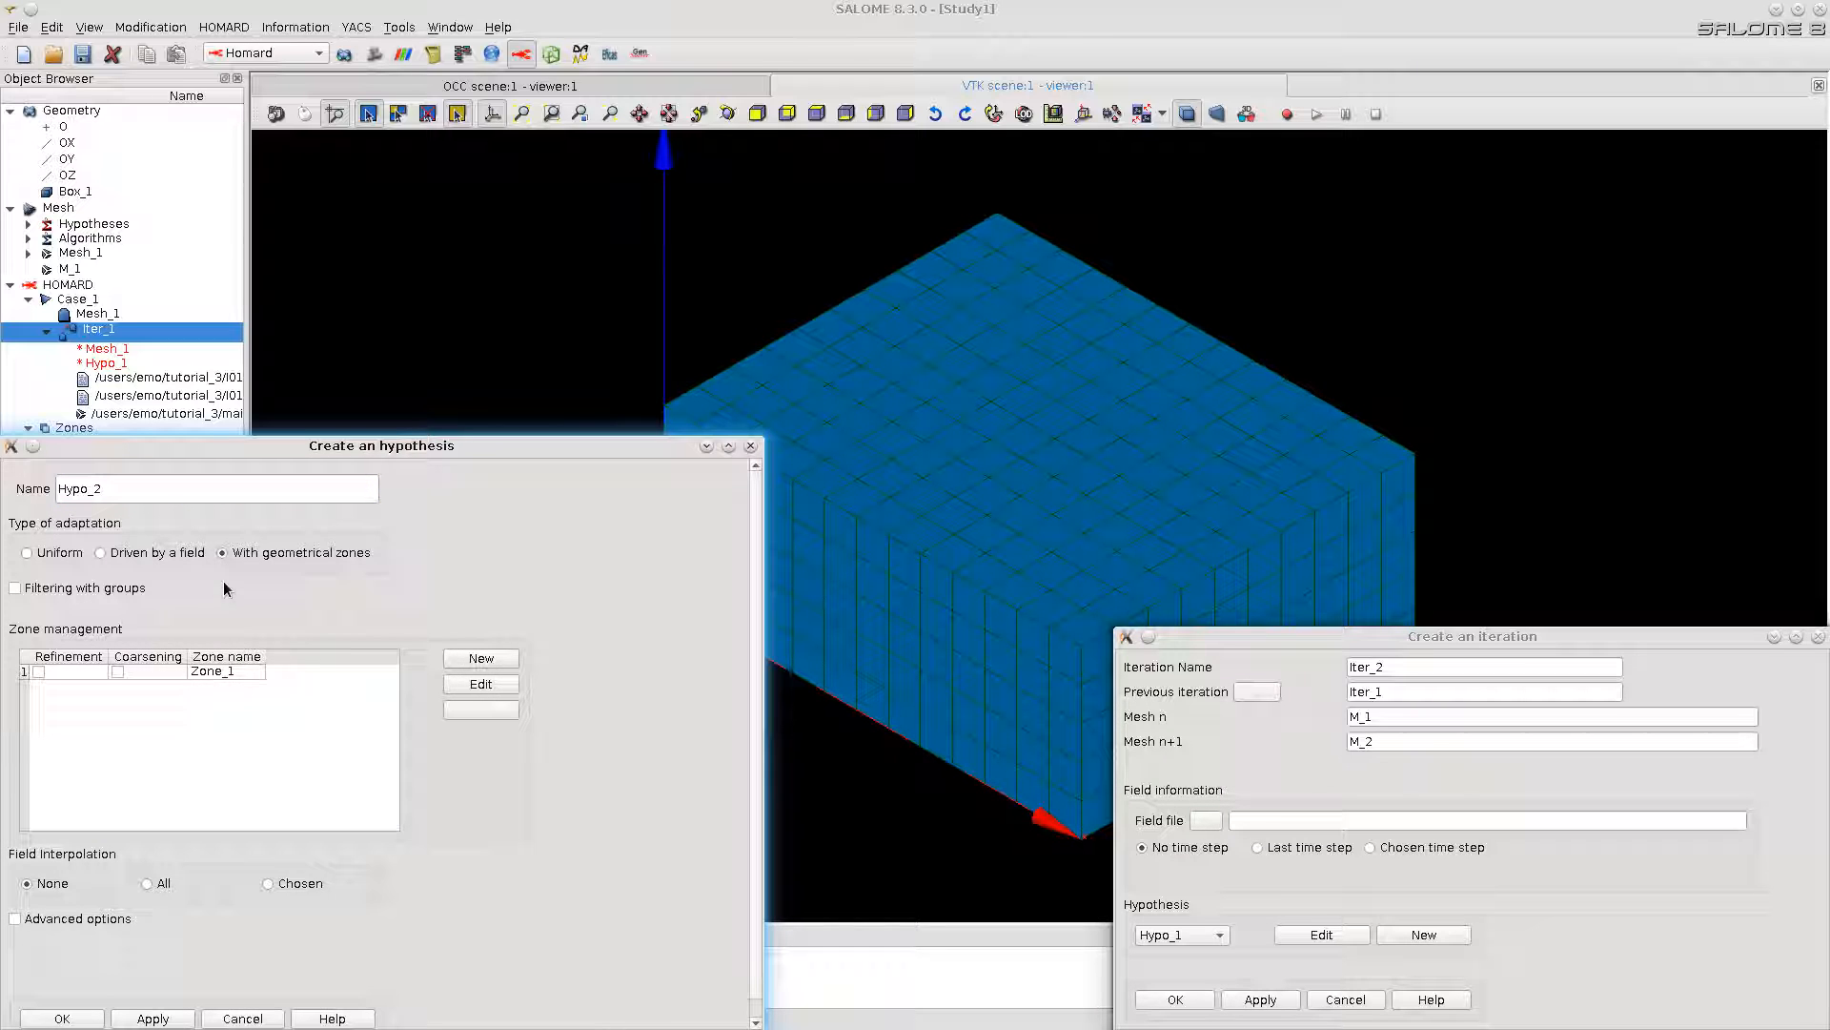
click(500, 660)
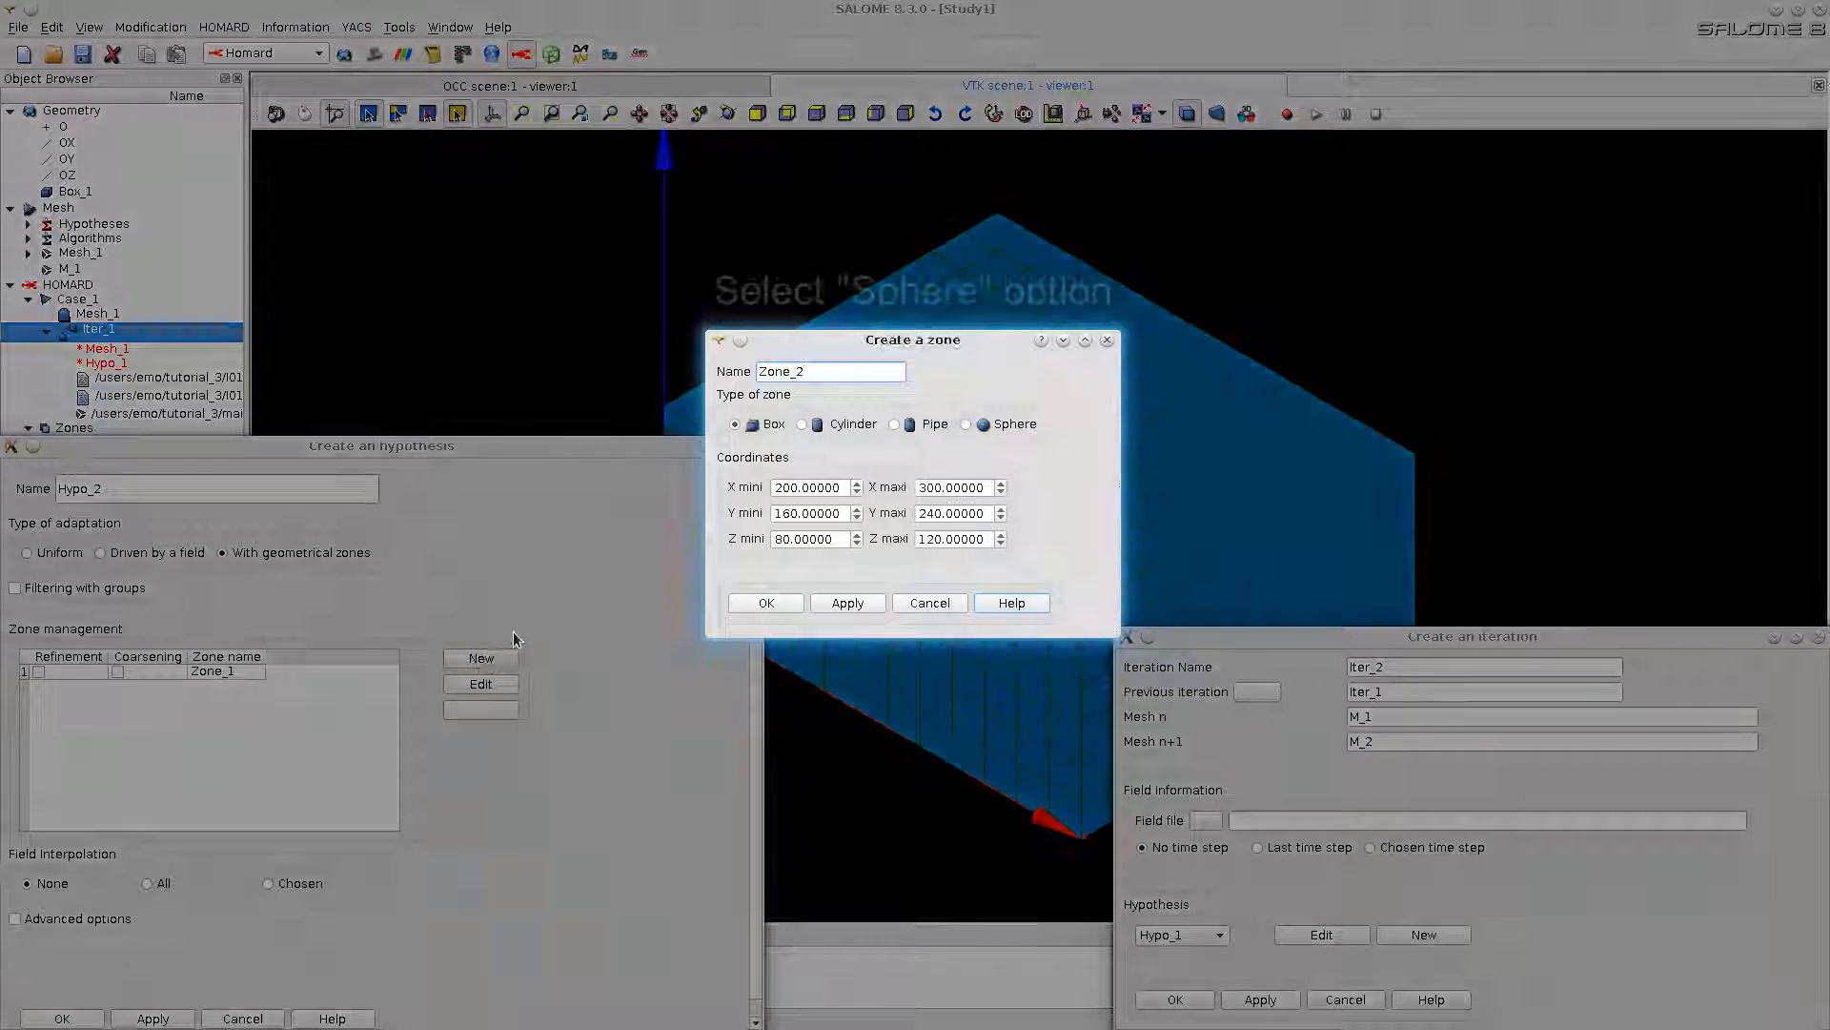
Step: Create a sphere zone with Y centre 120, Z centre 200 and radius 100
click(967, 424)
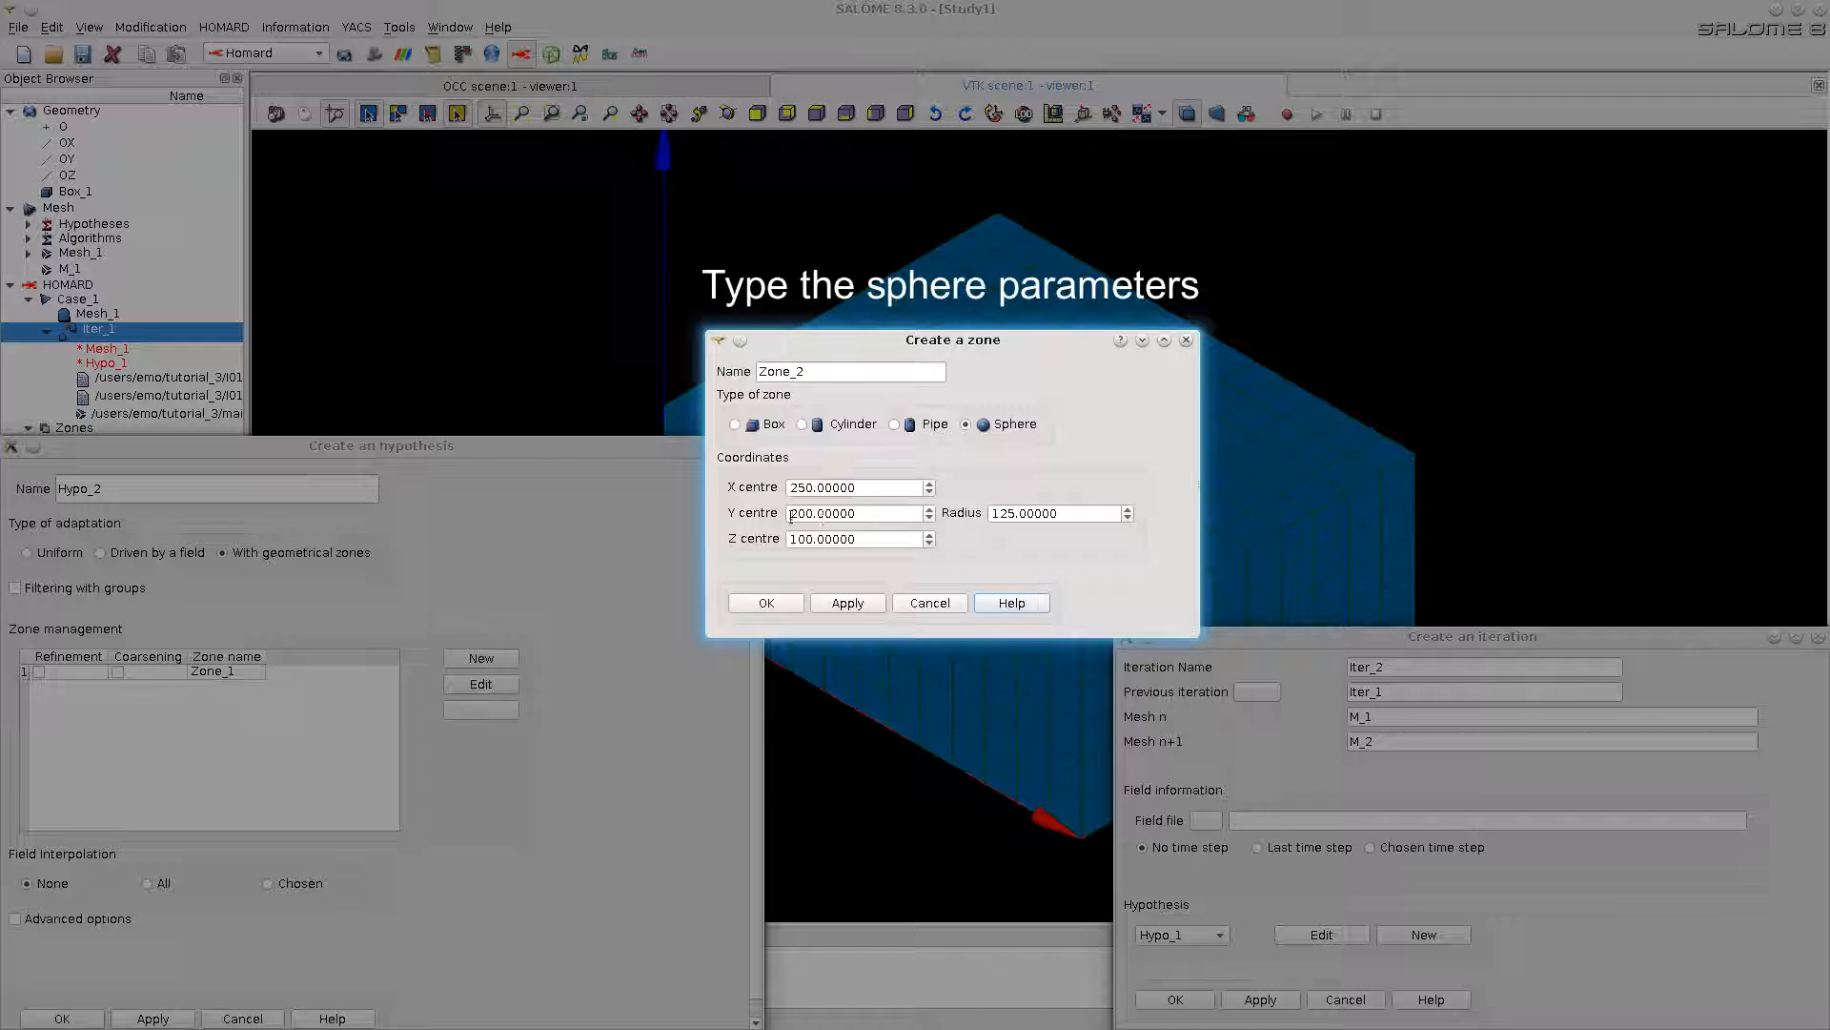
drag(811, 514, 791, 515)
text(120)
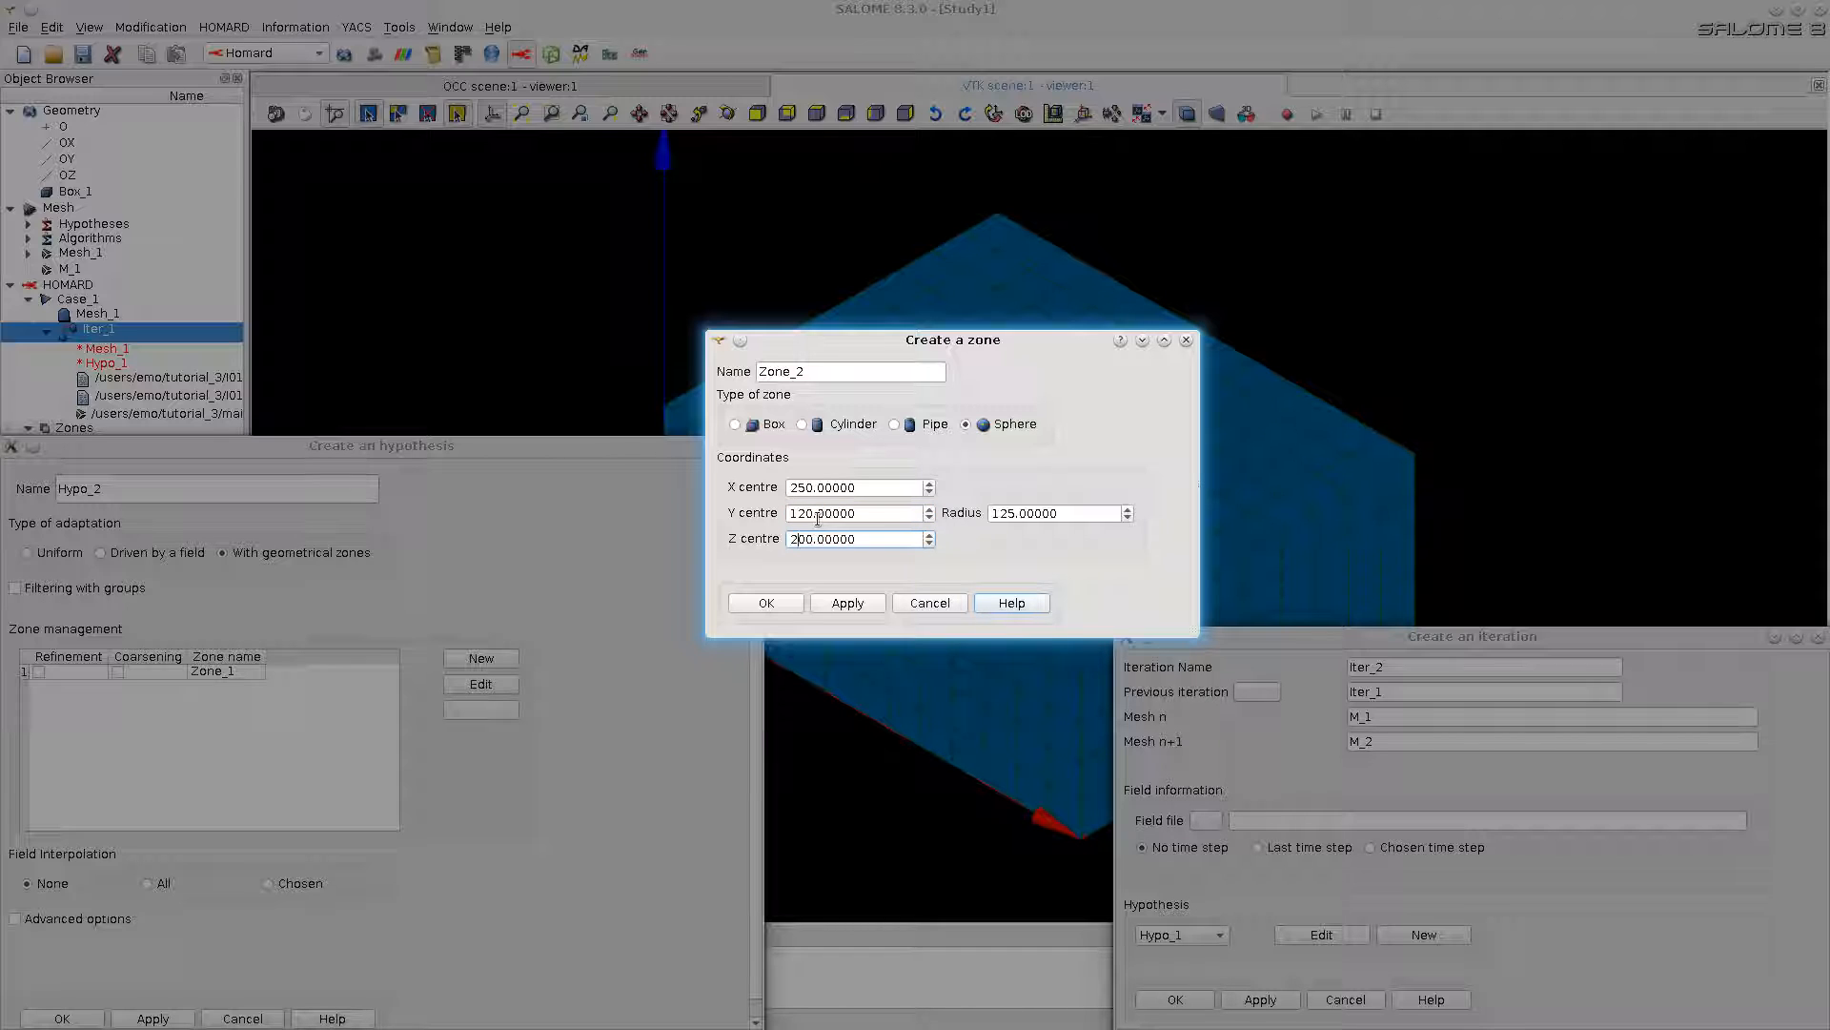
drag(1072, 515, 970, 511)
text(100)
click(767, 602)
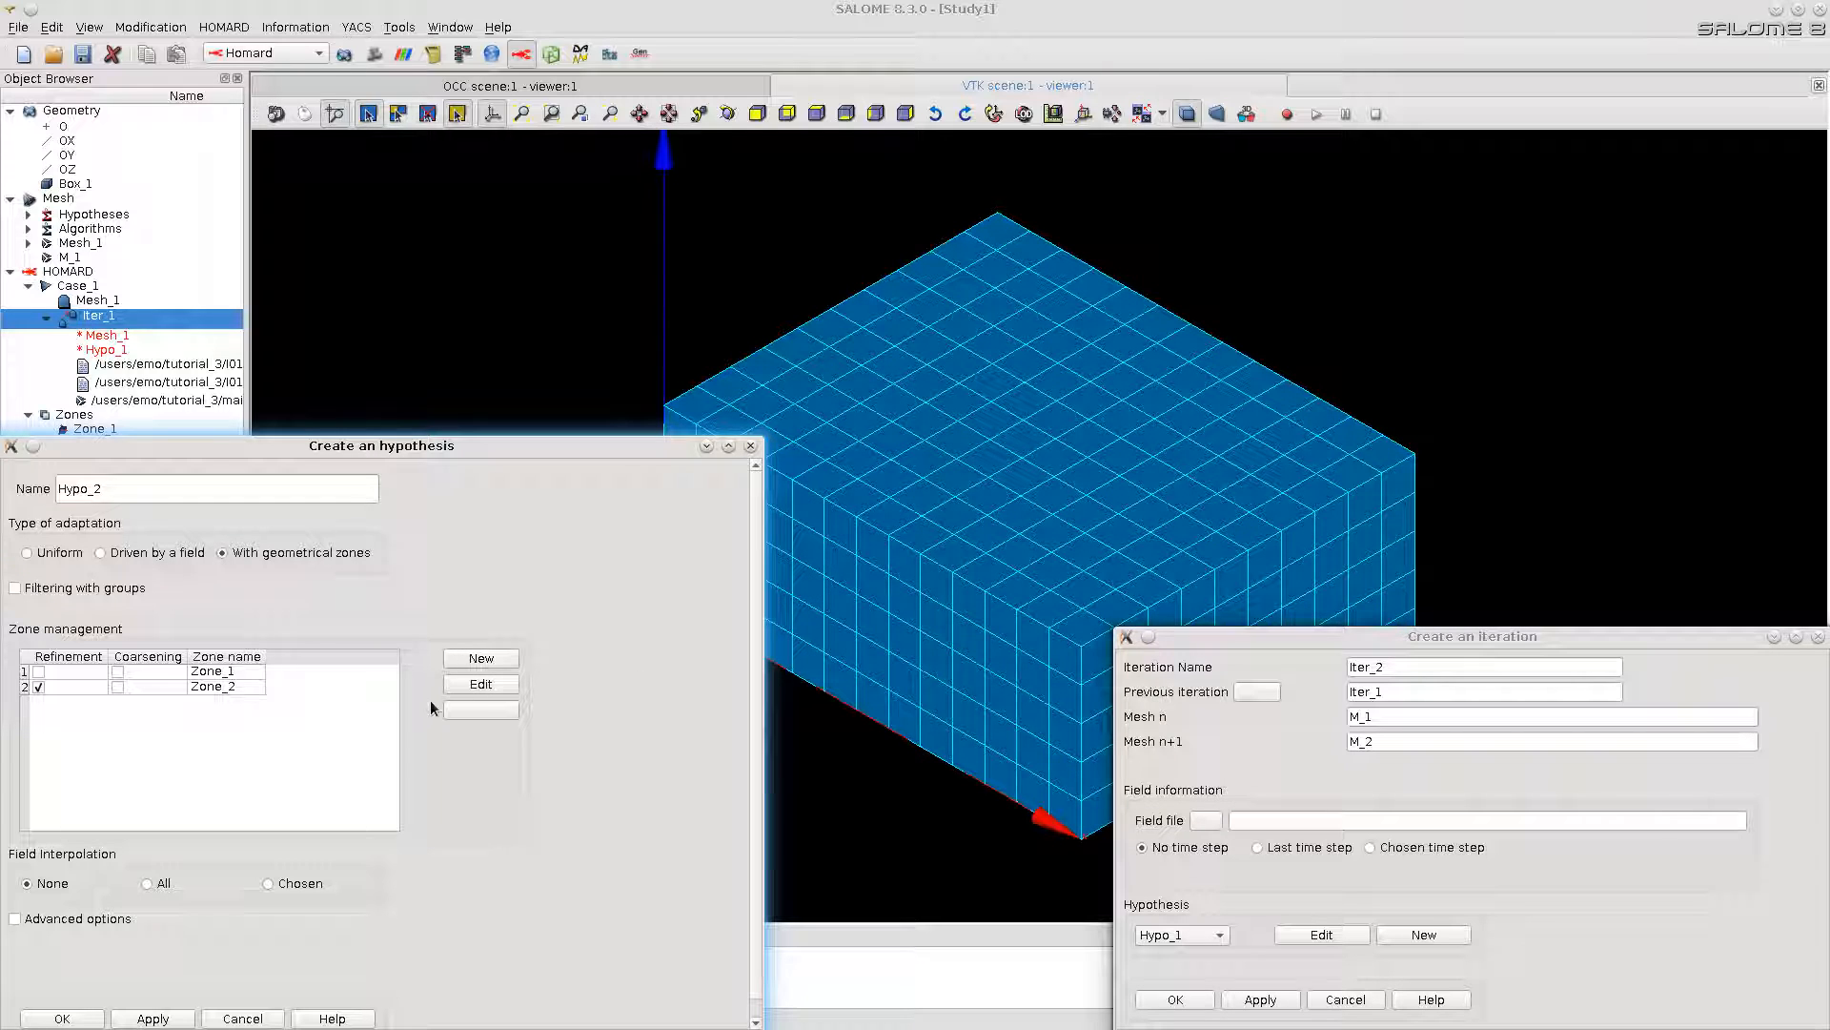
Step: Create Iter_2 with the sphere-zone hypothesis Hypo_2, and compute and publish it
click(61, 1019)
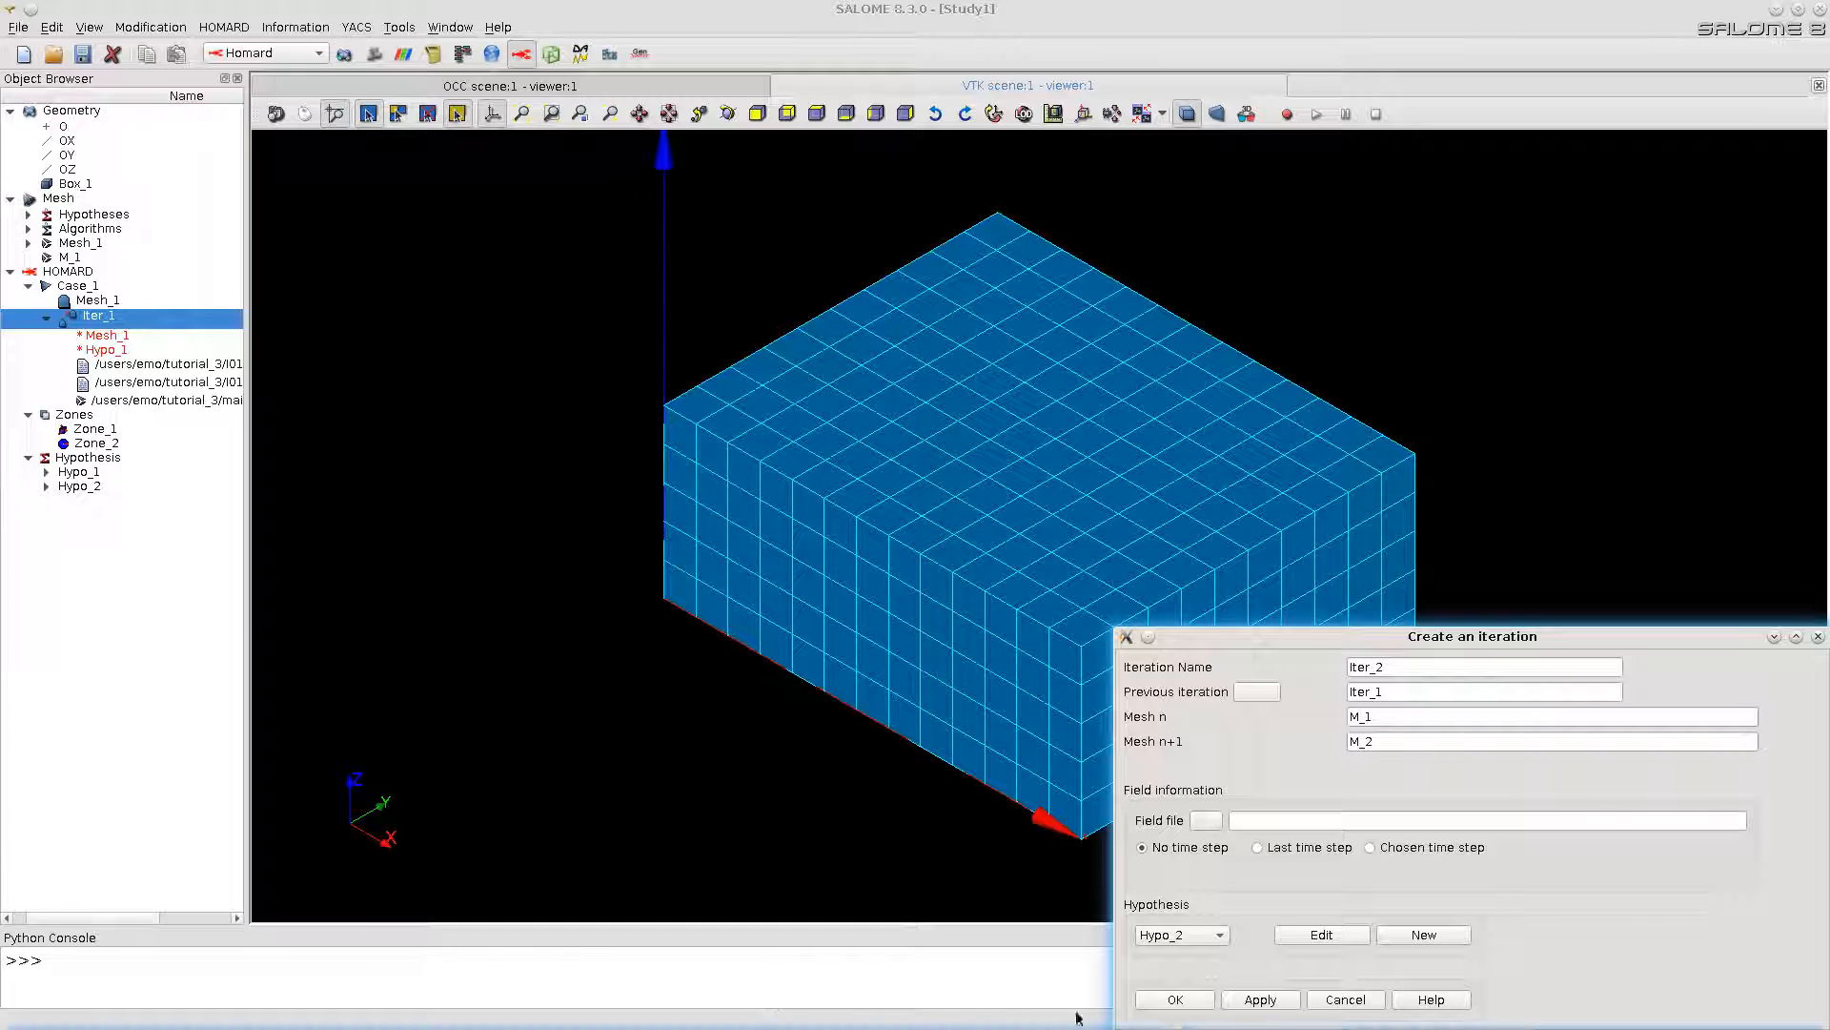
click(1189, 1004)
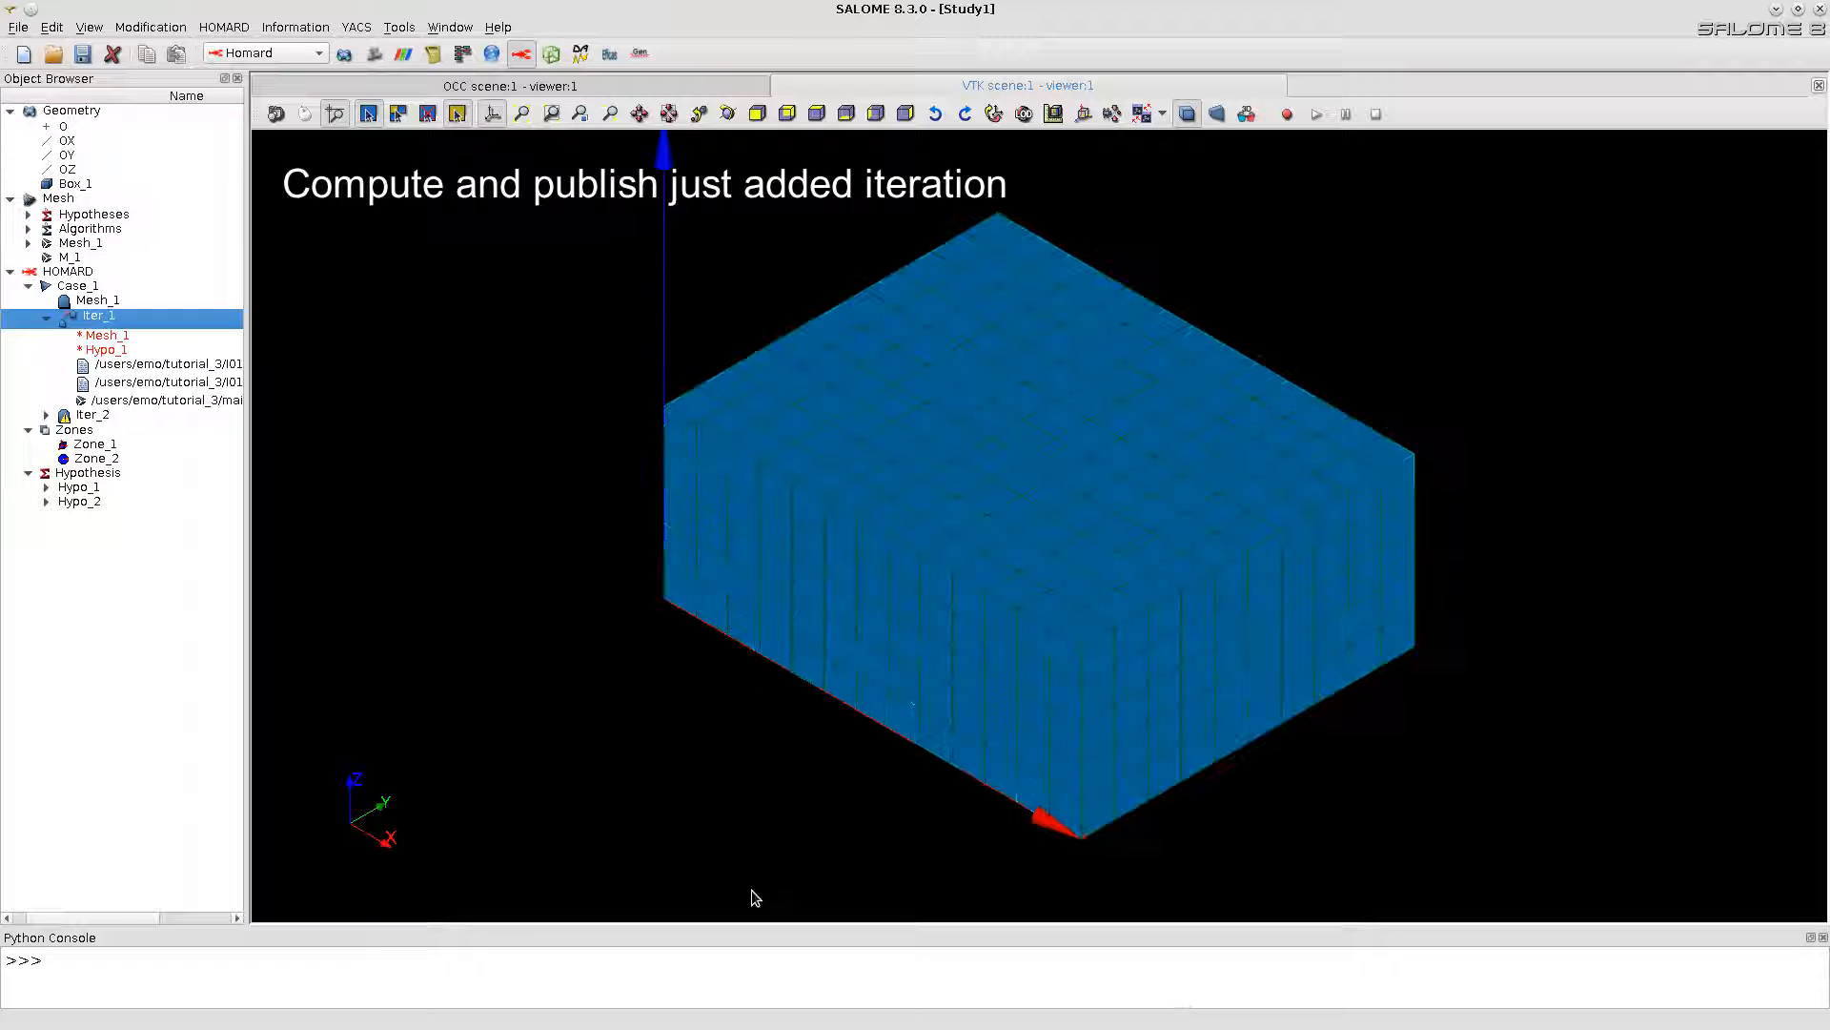
right_click(63, 416)
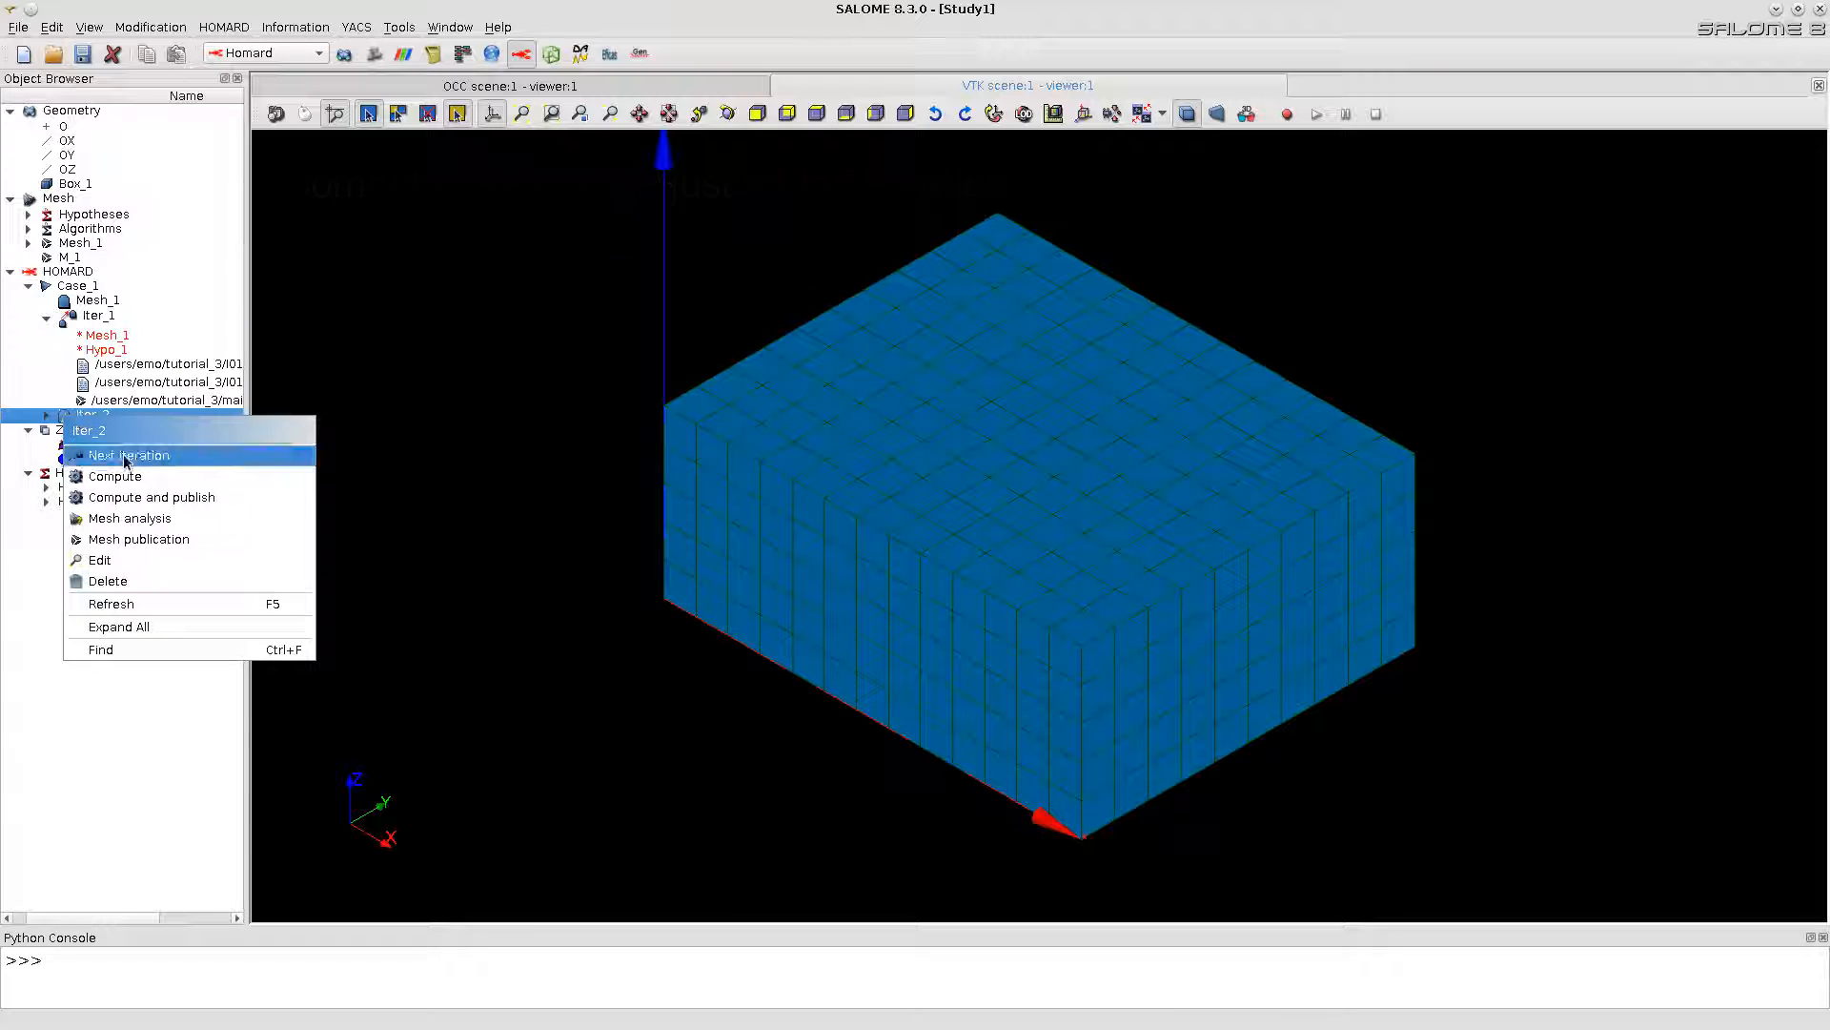
click(152, 499)
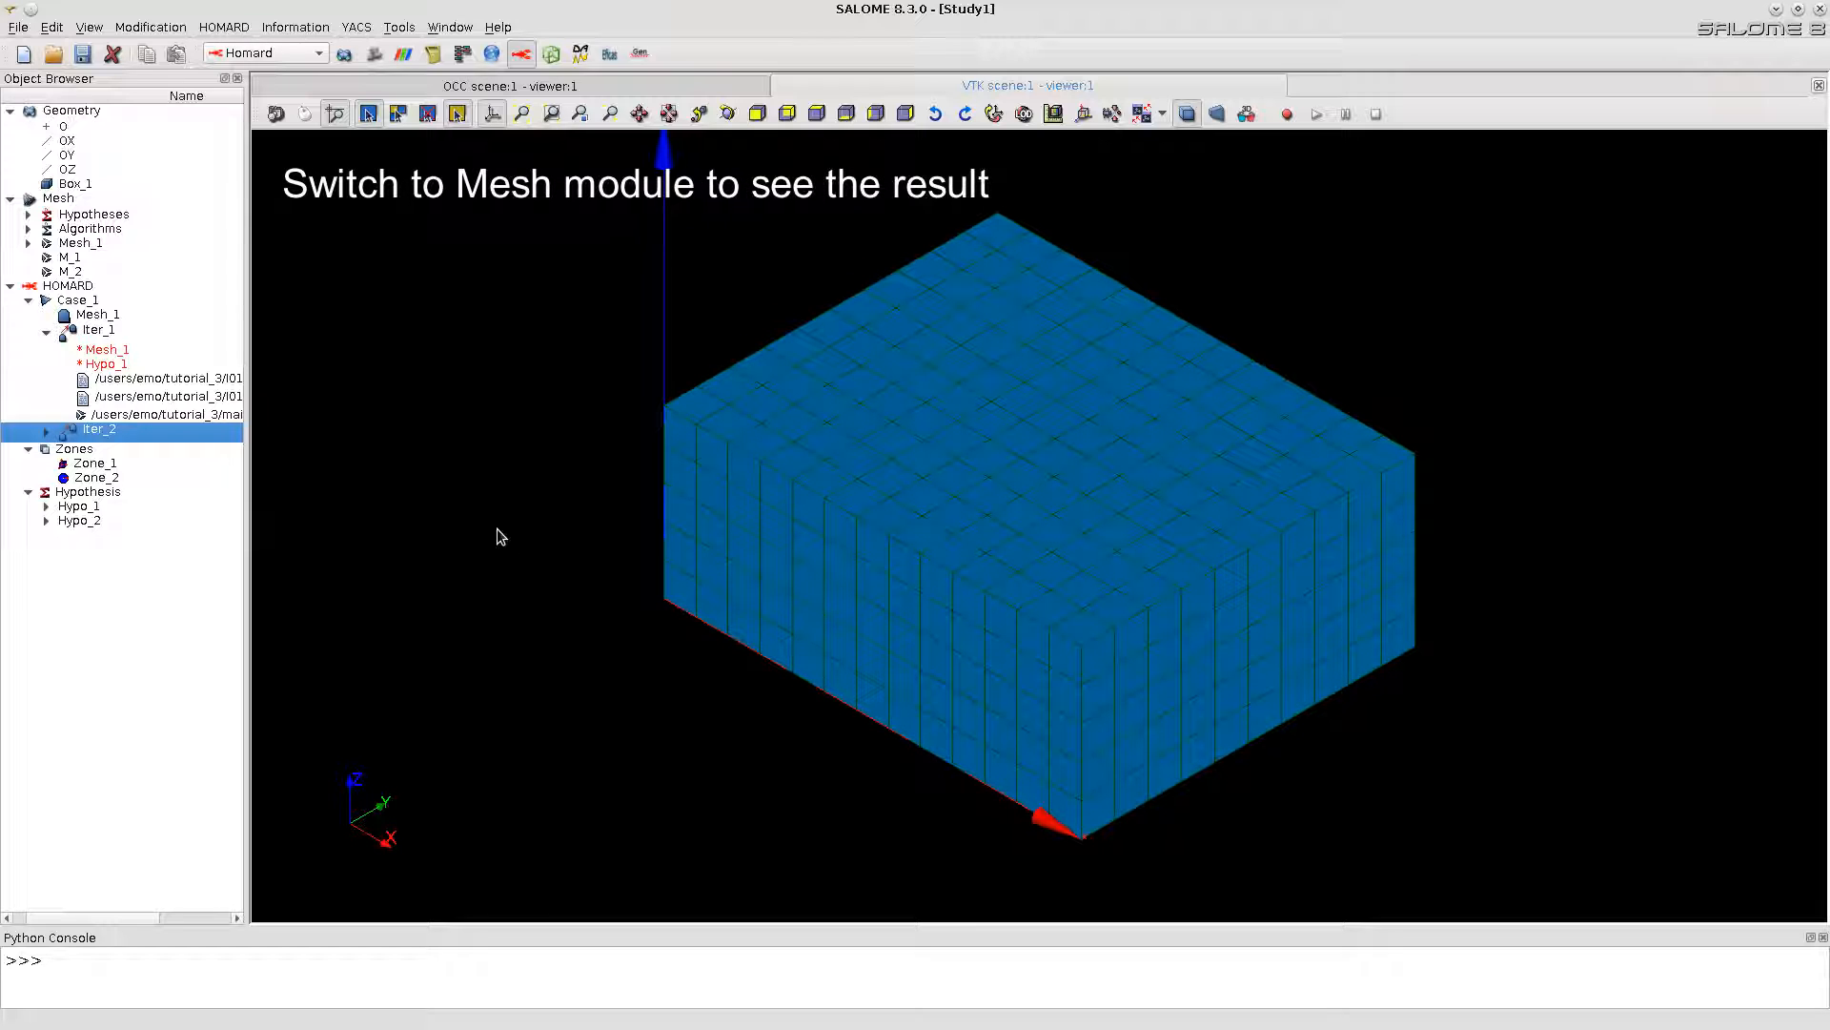
Step: Activate the Mesh module and display Mesh_1, M_1 and M_2 one at a time to compare the re-meshing
click(375, 53)
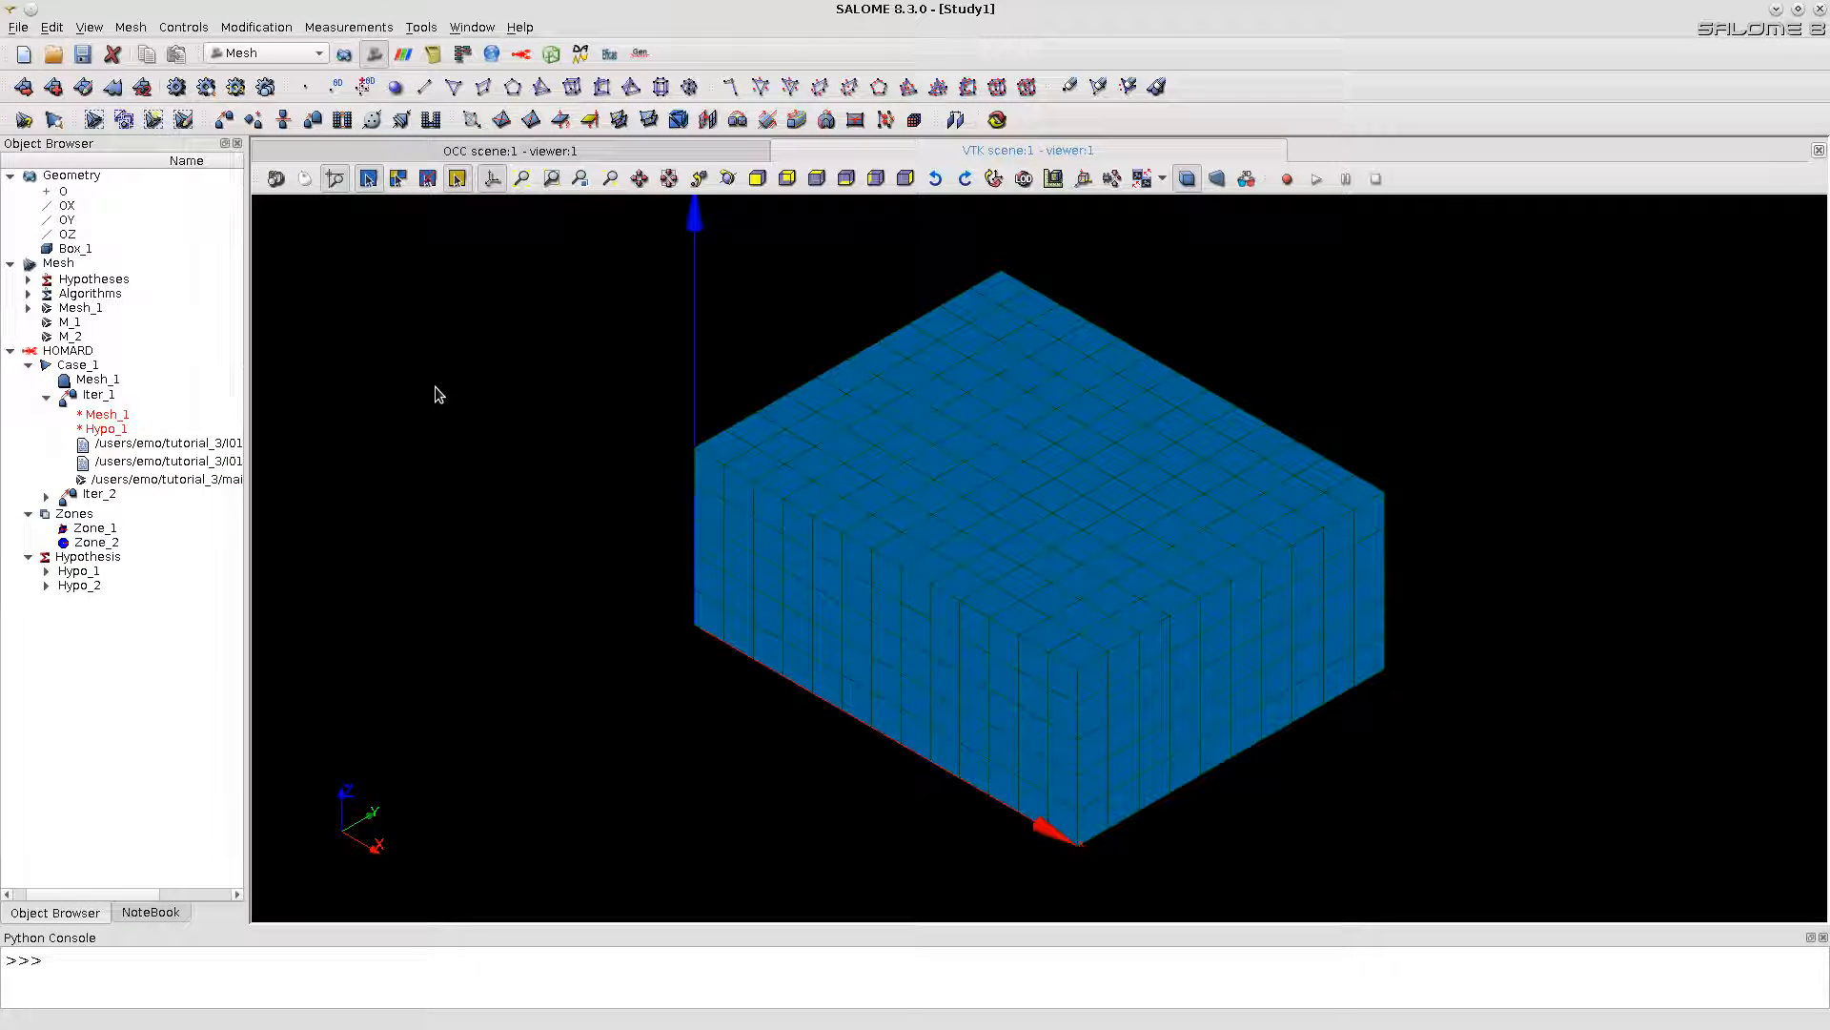
right_click(79, 309)
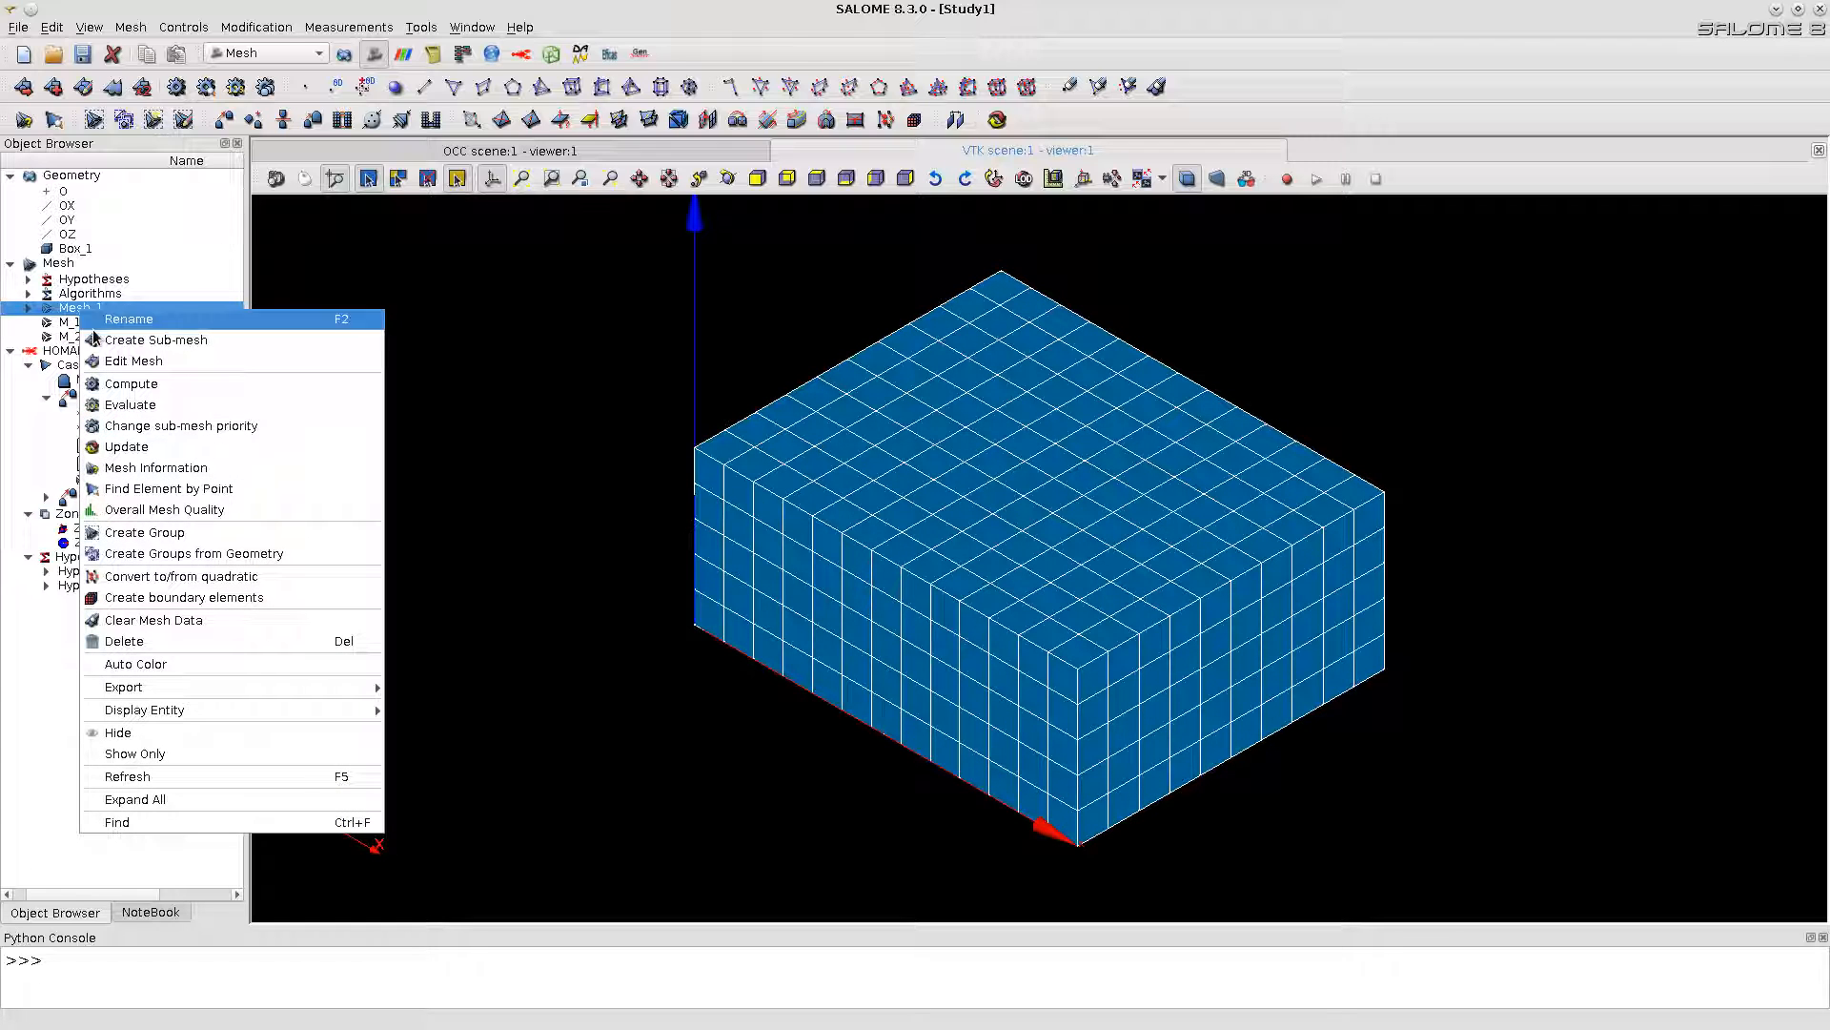
click(142, 754)
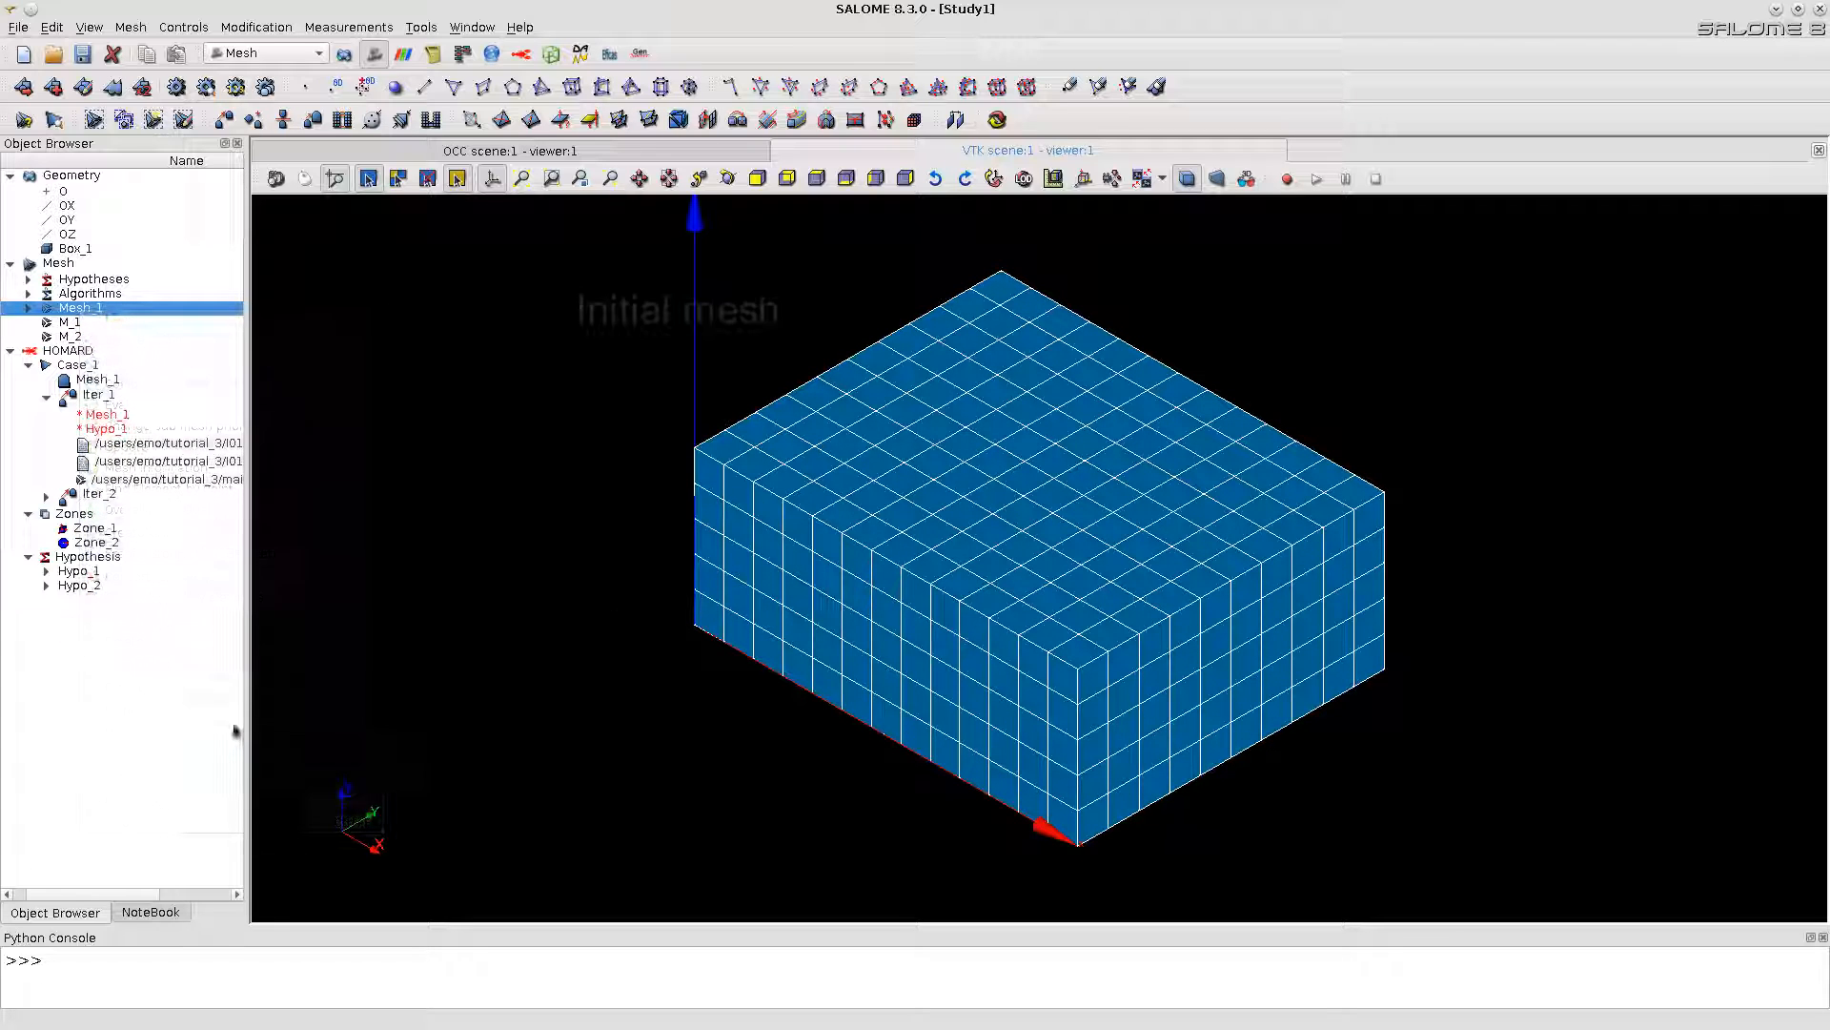
right_click(70, 323)
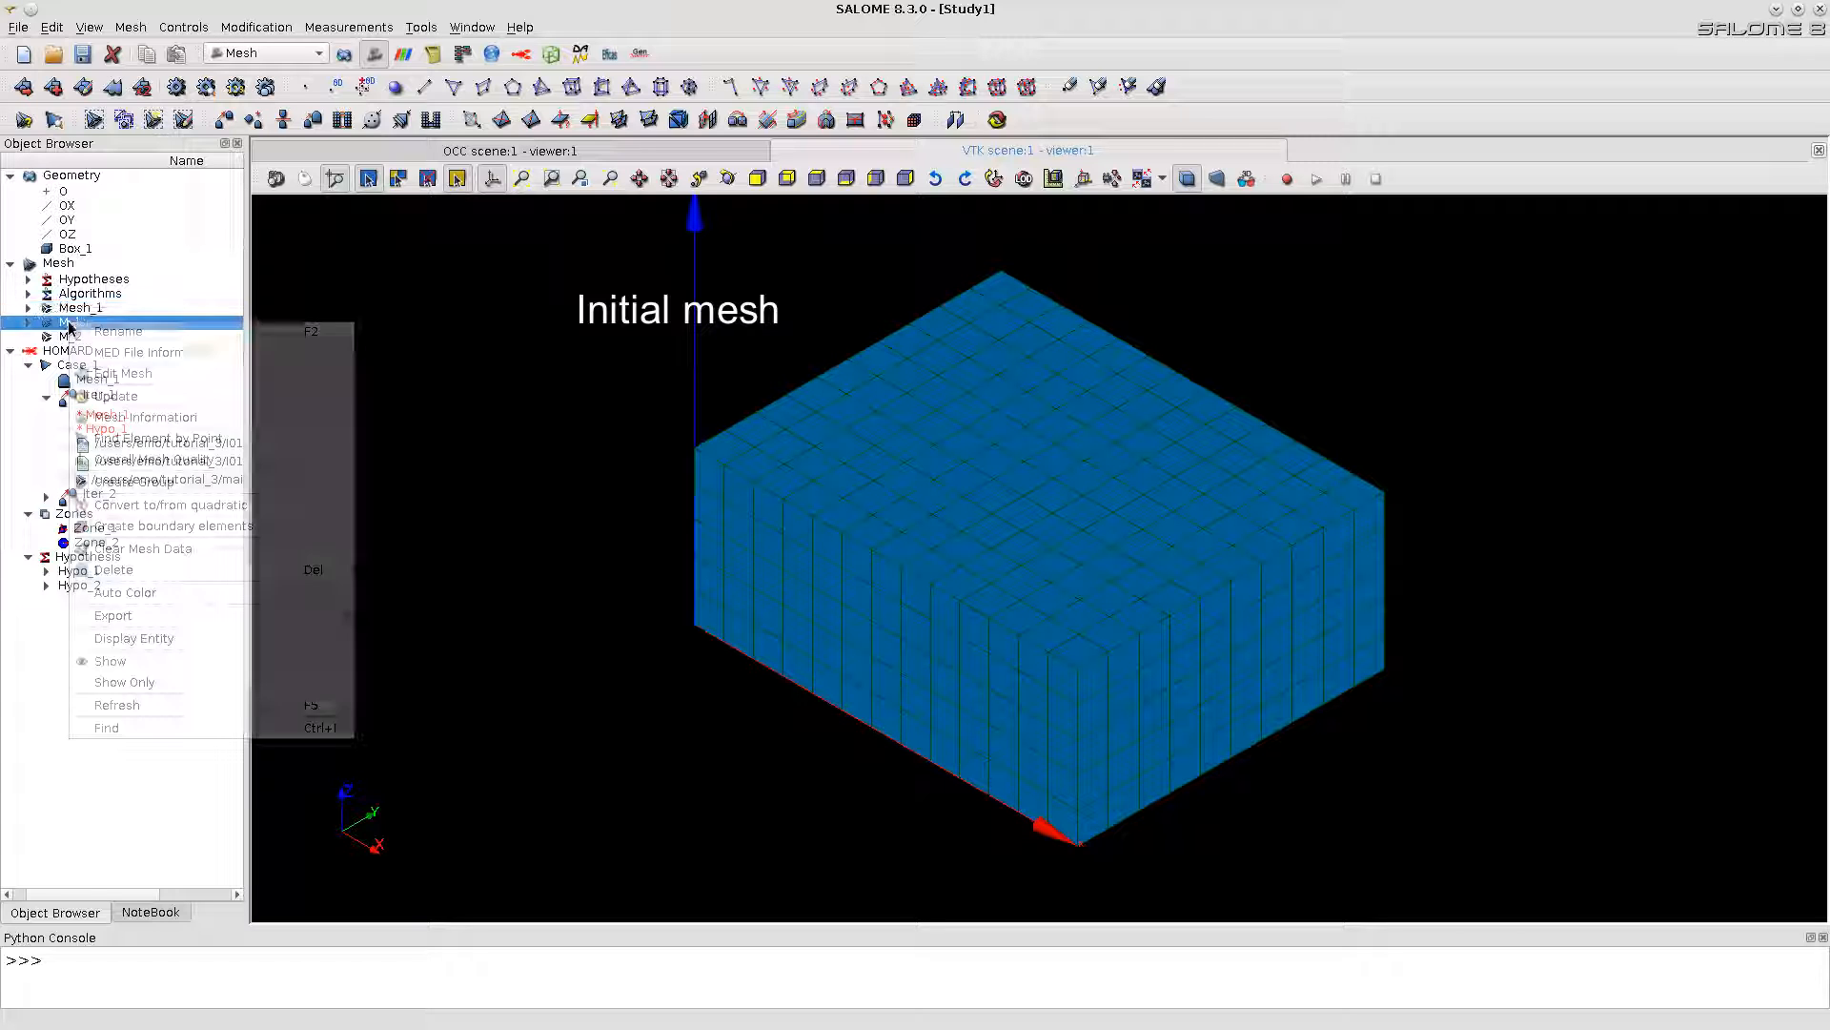
click(143, 682)
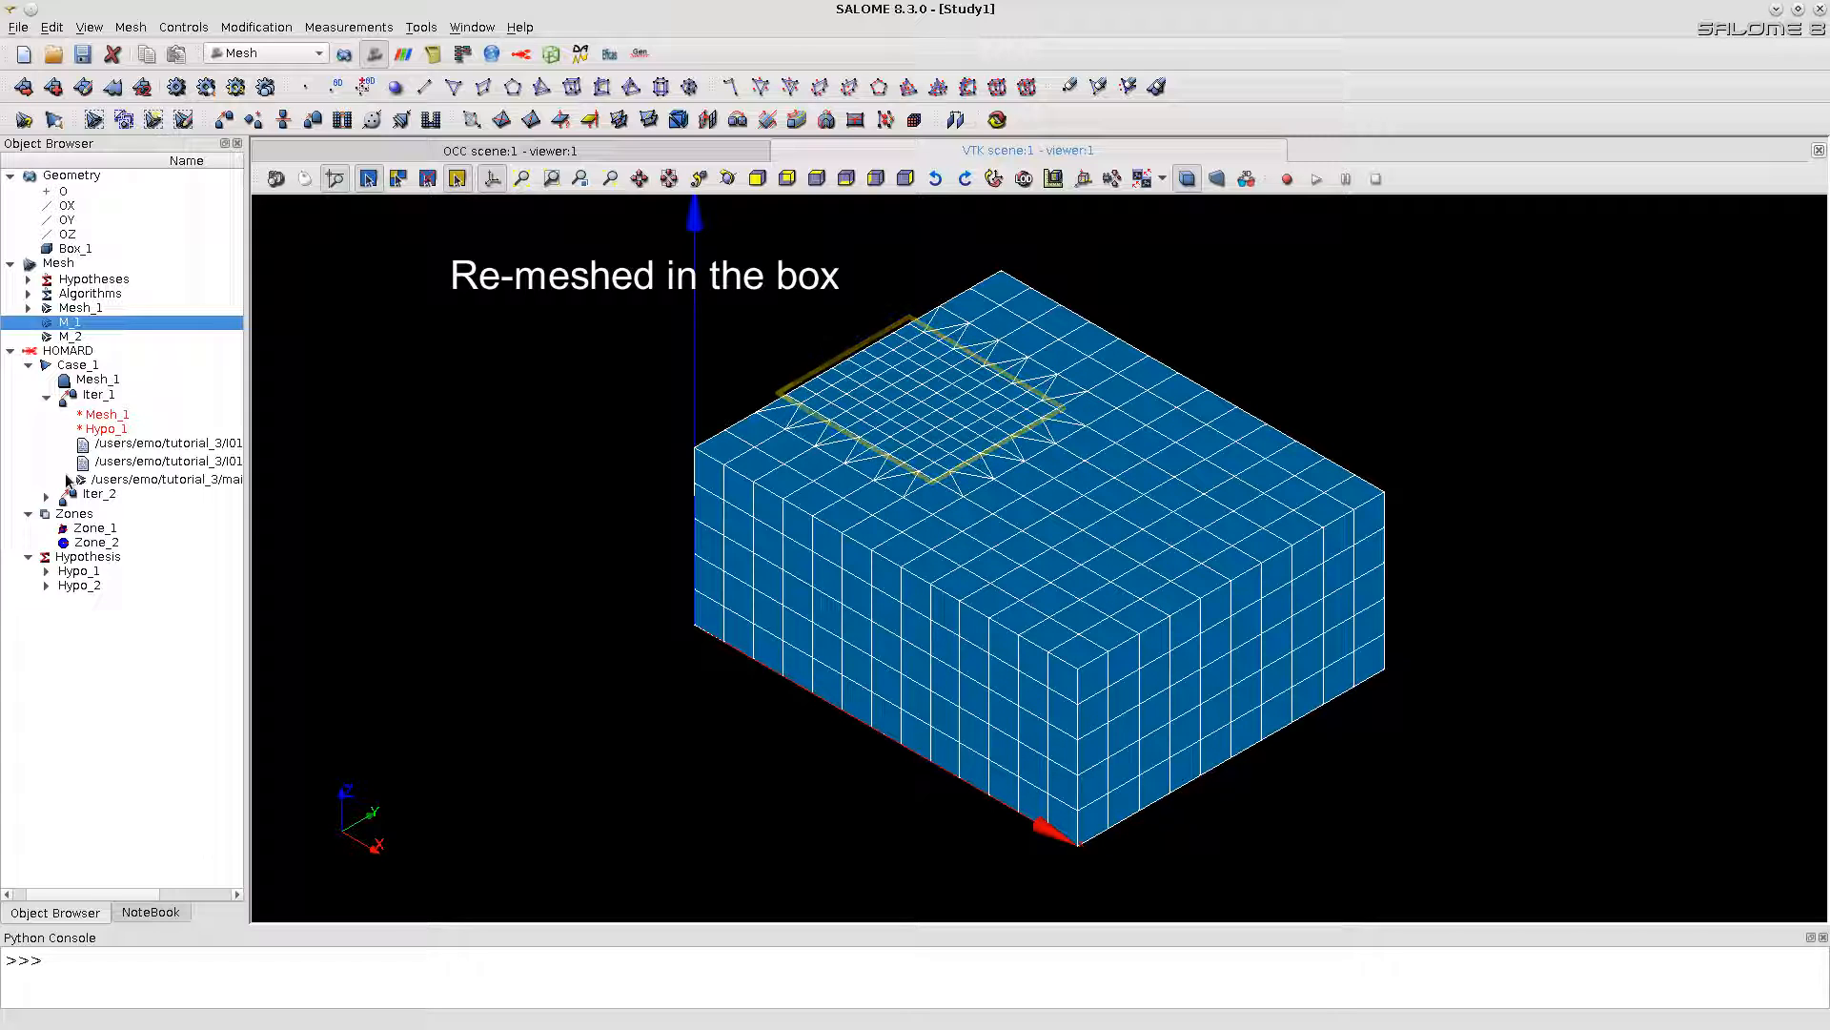
right_click(67, 335)
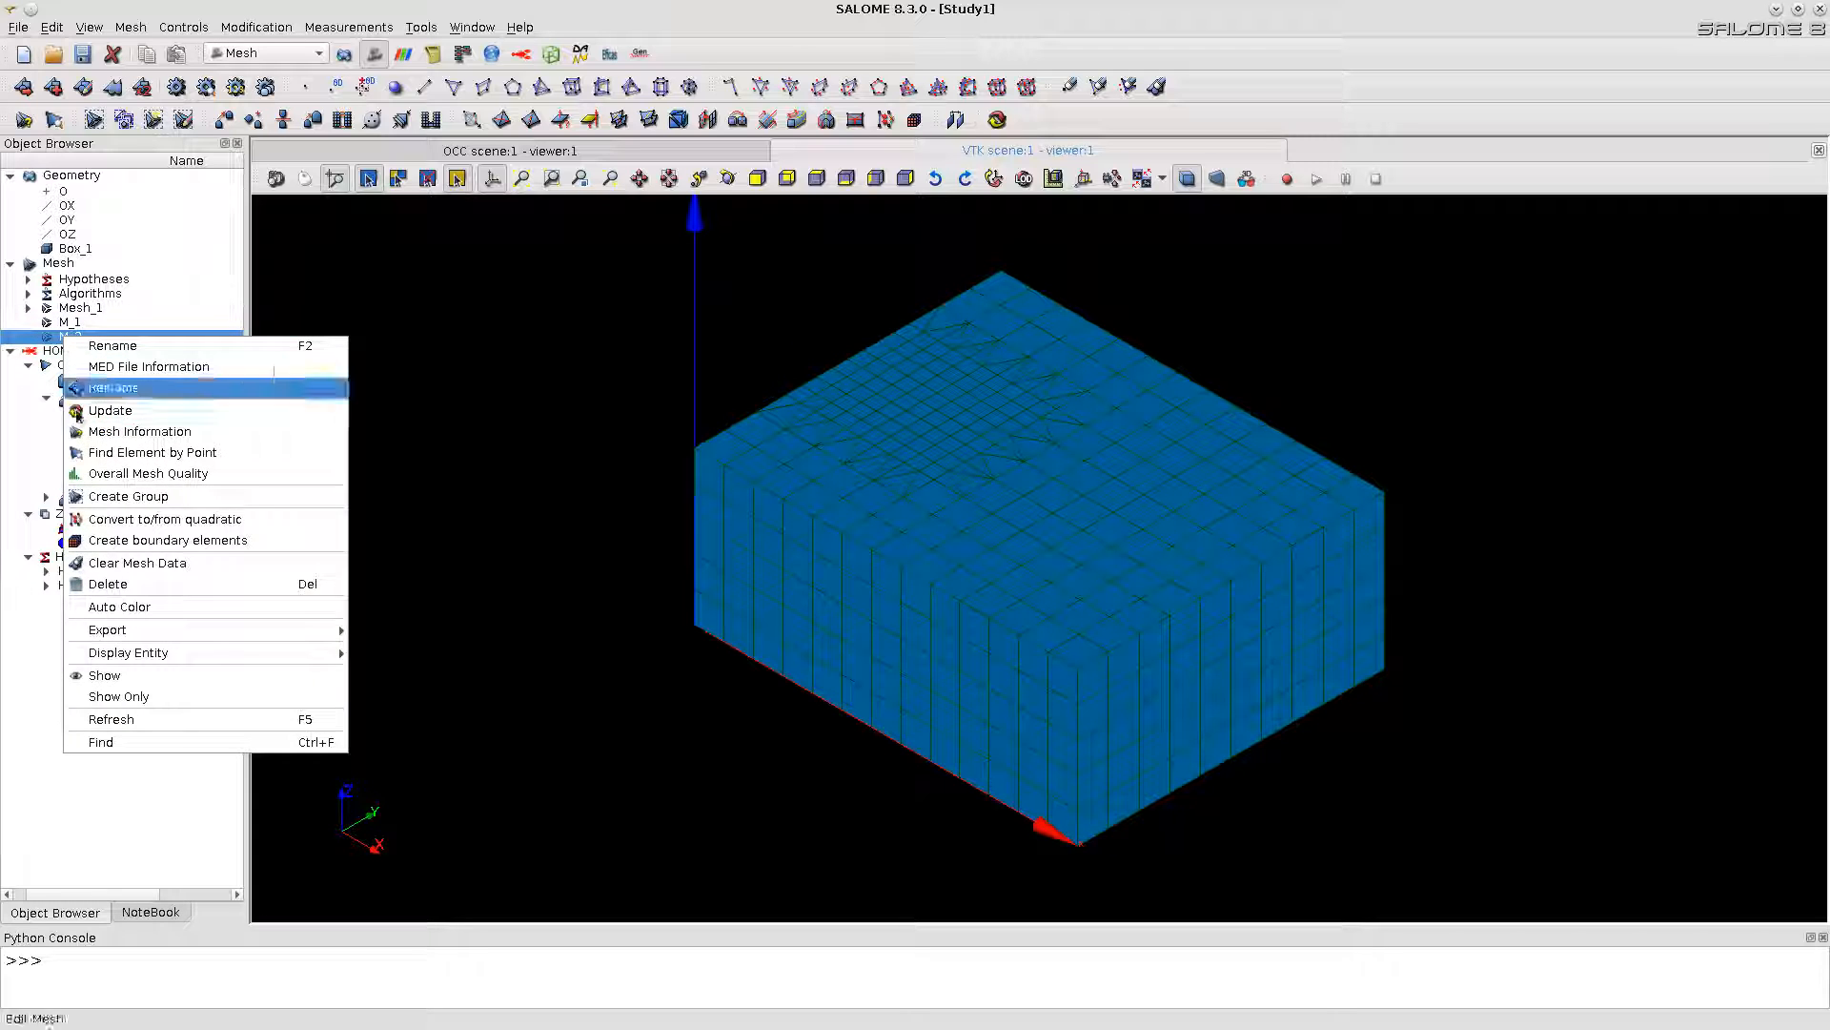
click(110, 698)
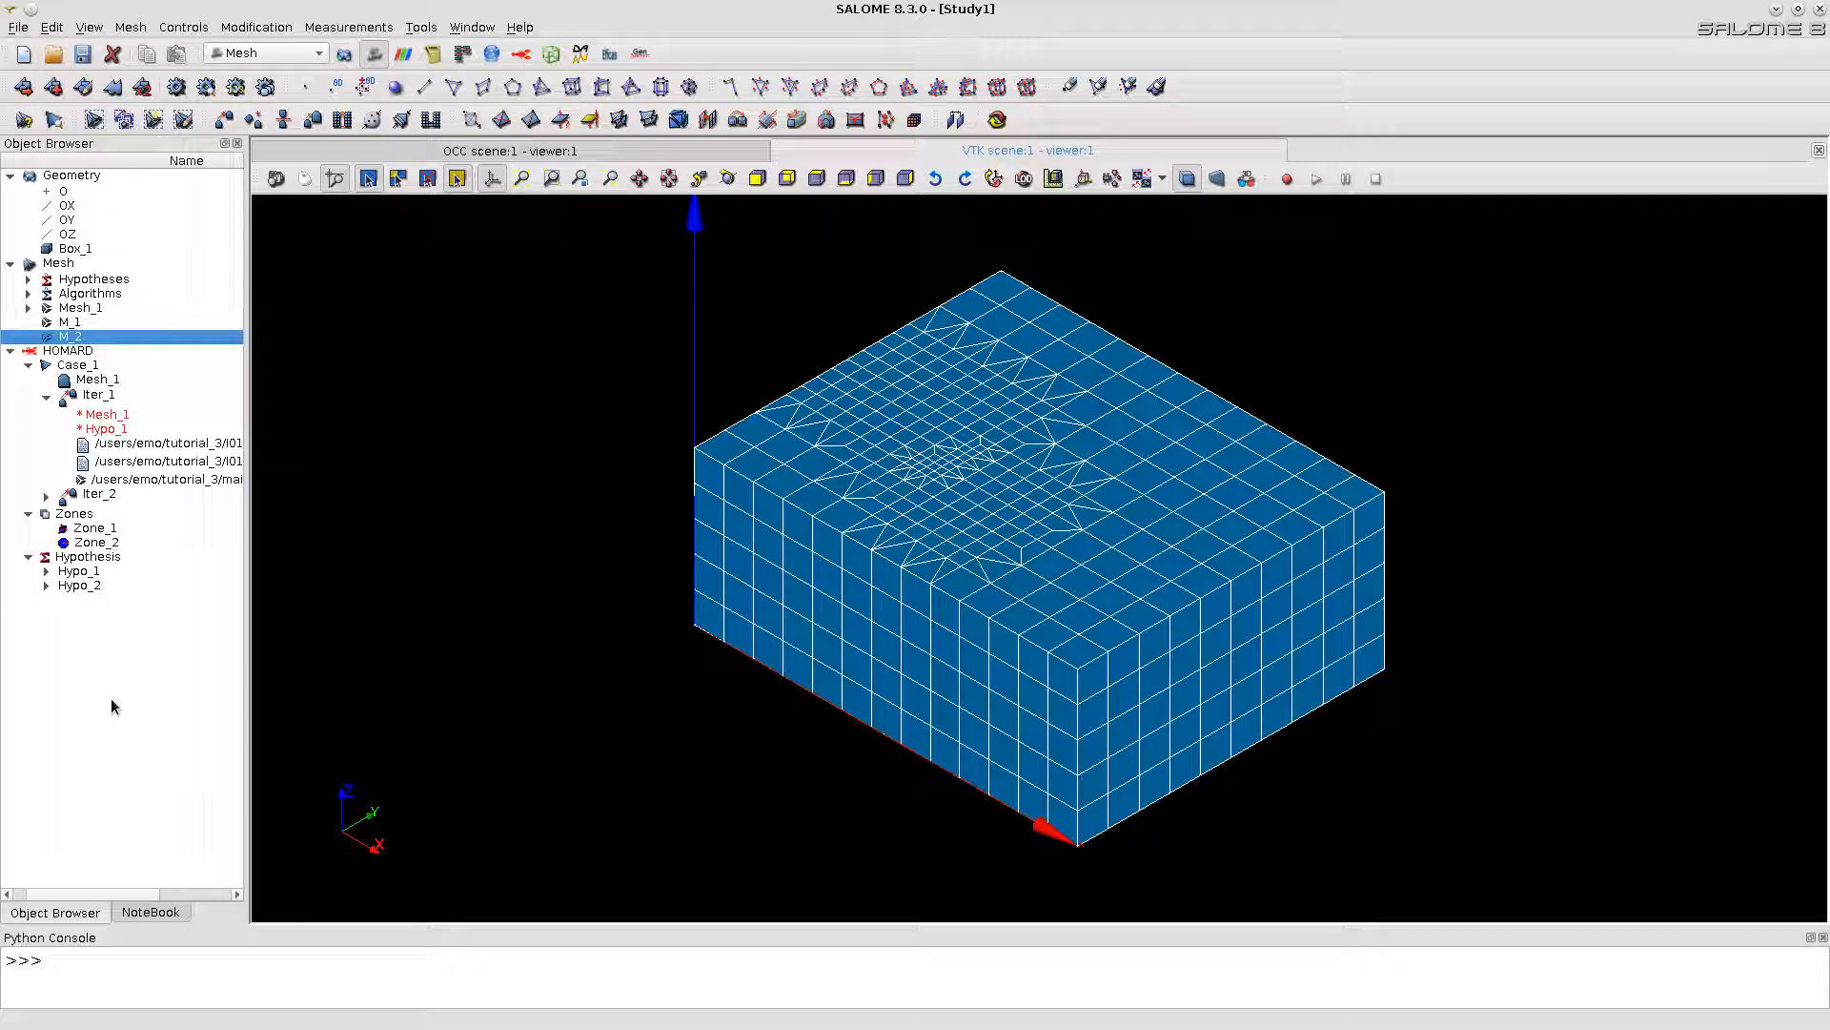
Step: Start clipping the M_2 mesh with a new absolute plane and turn on automatic applying
right_click(808, 448)
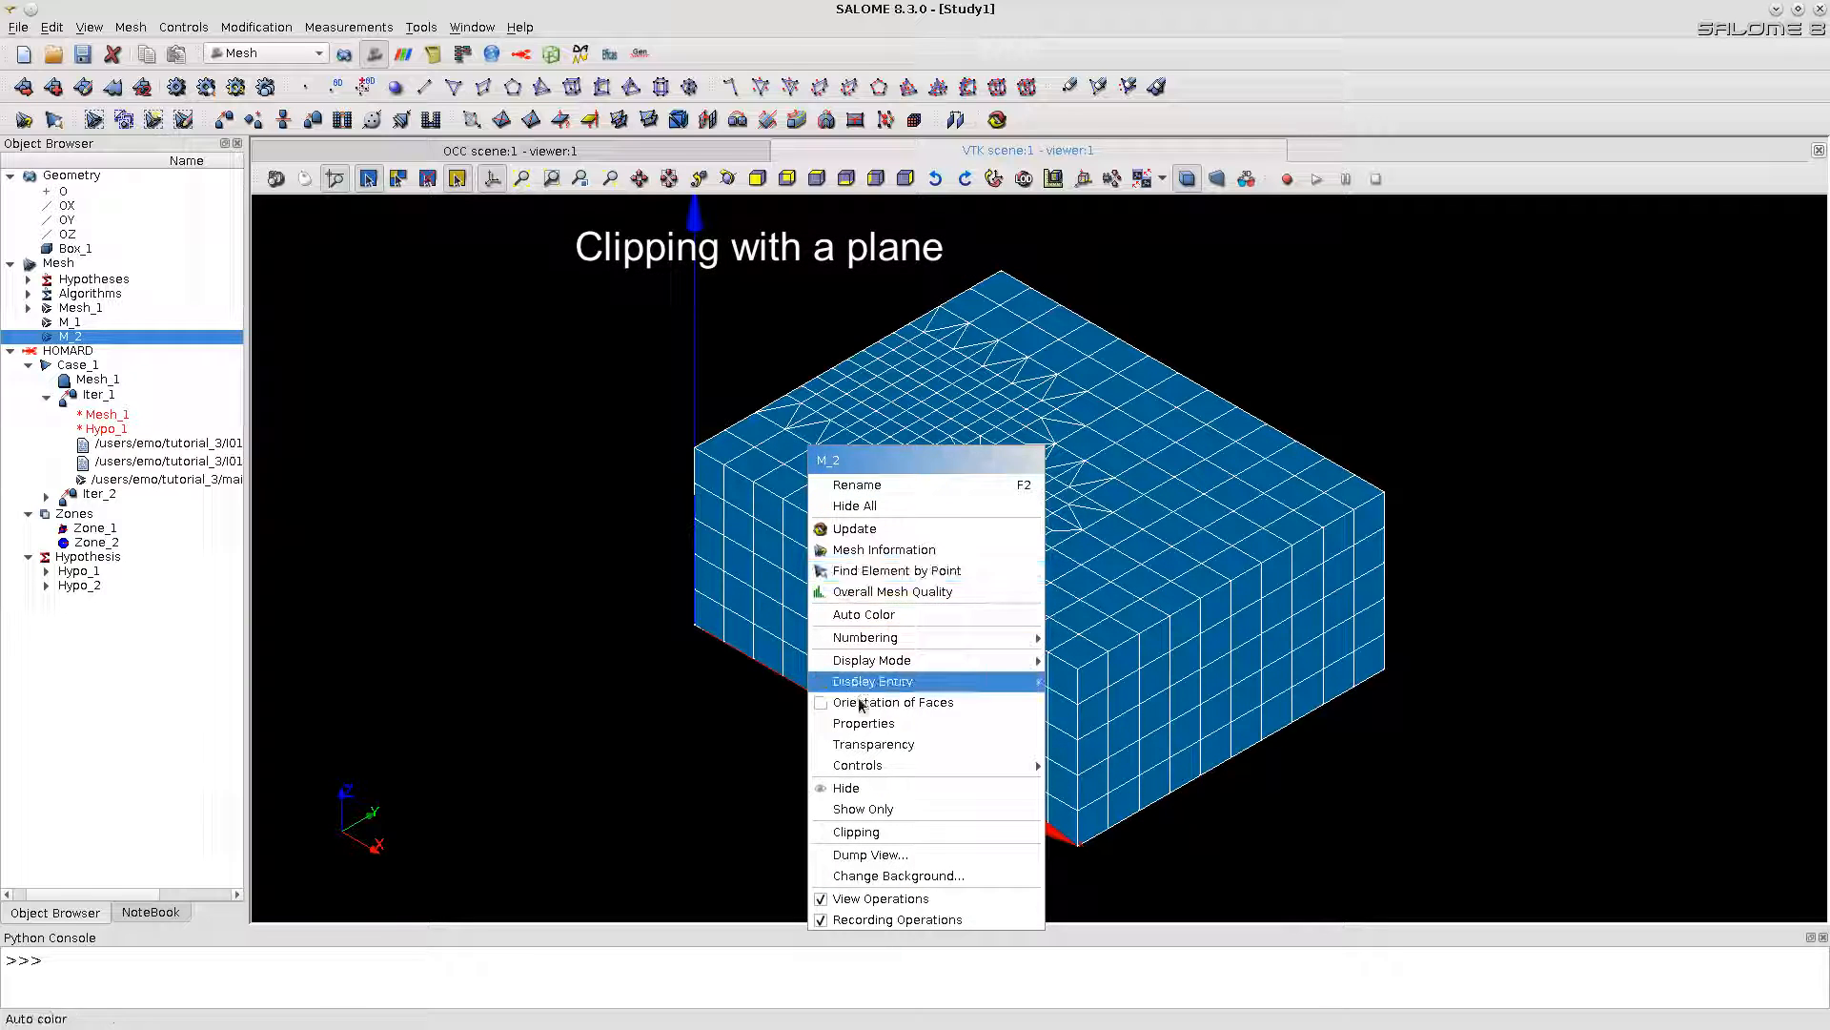
click(868, 834)
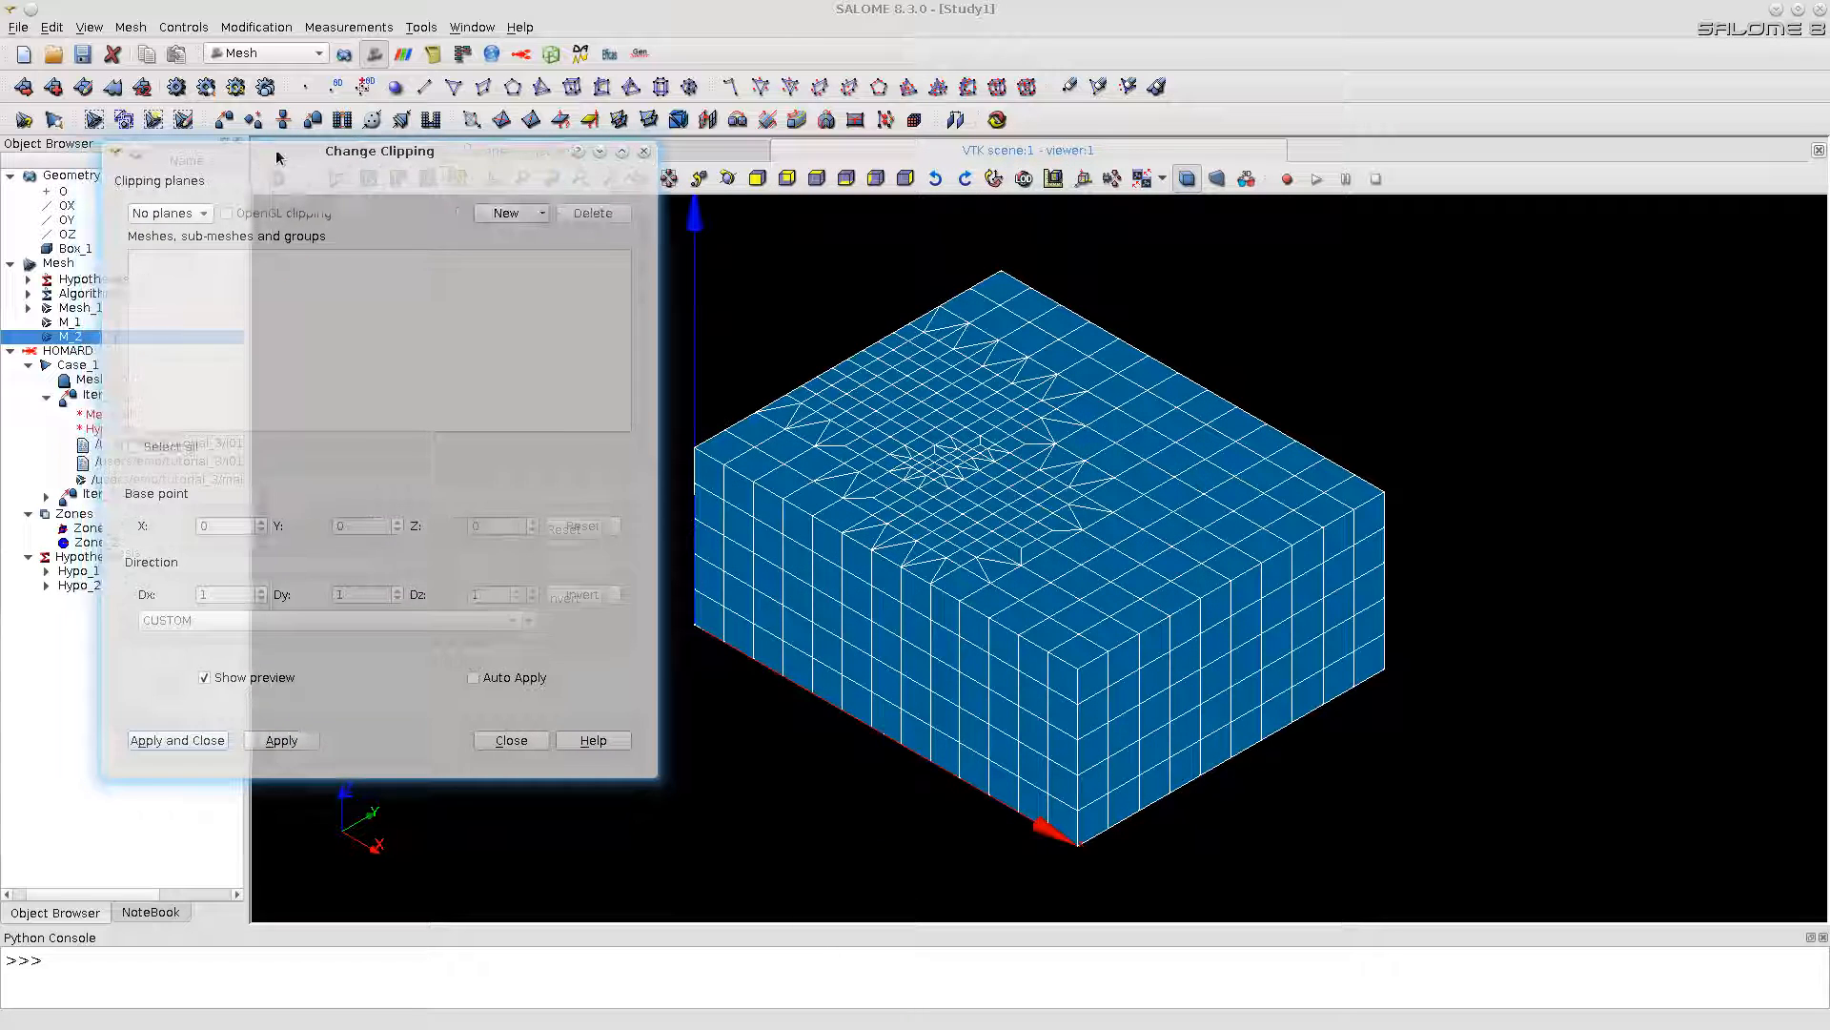
click(505, 214)
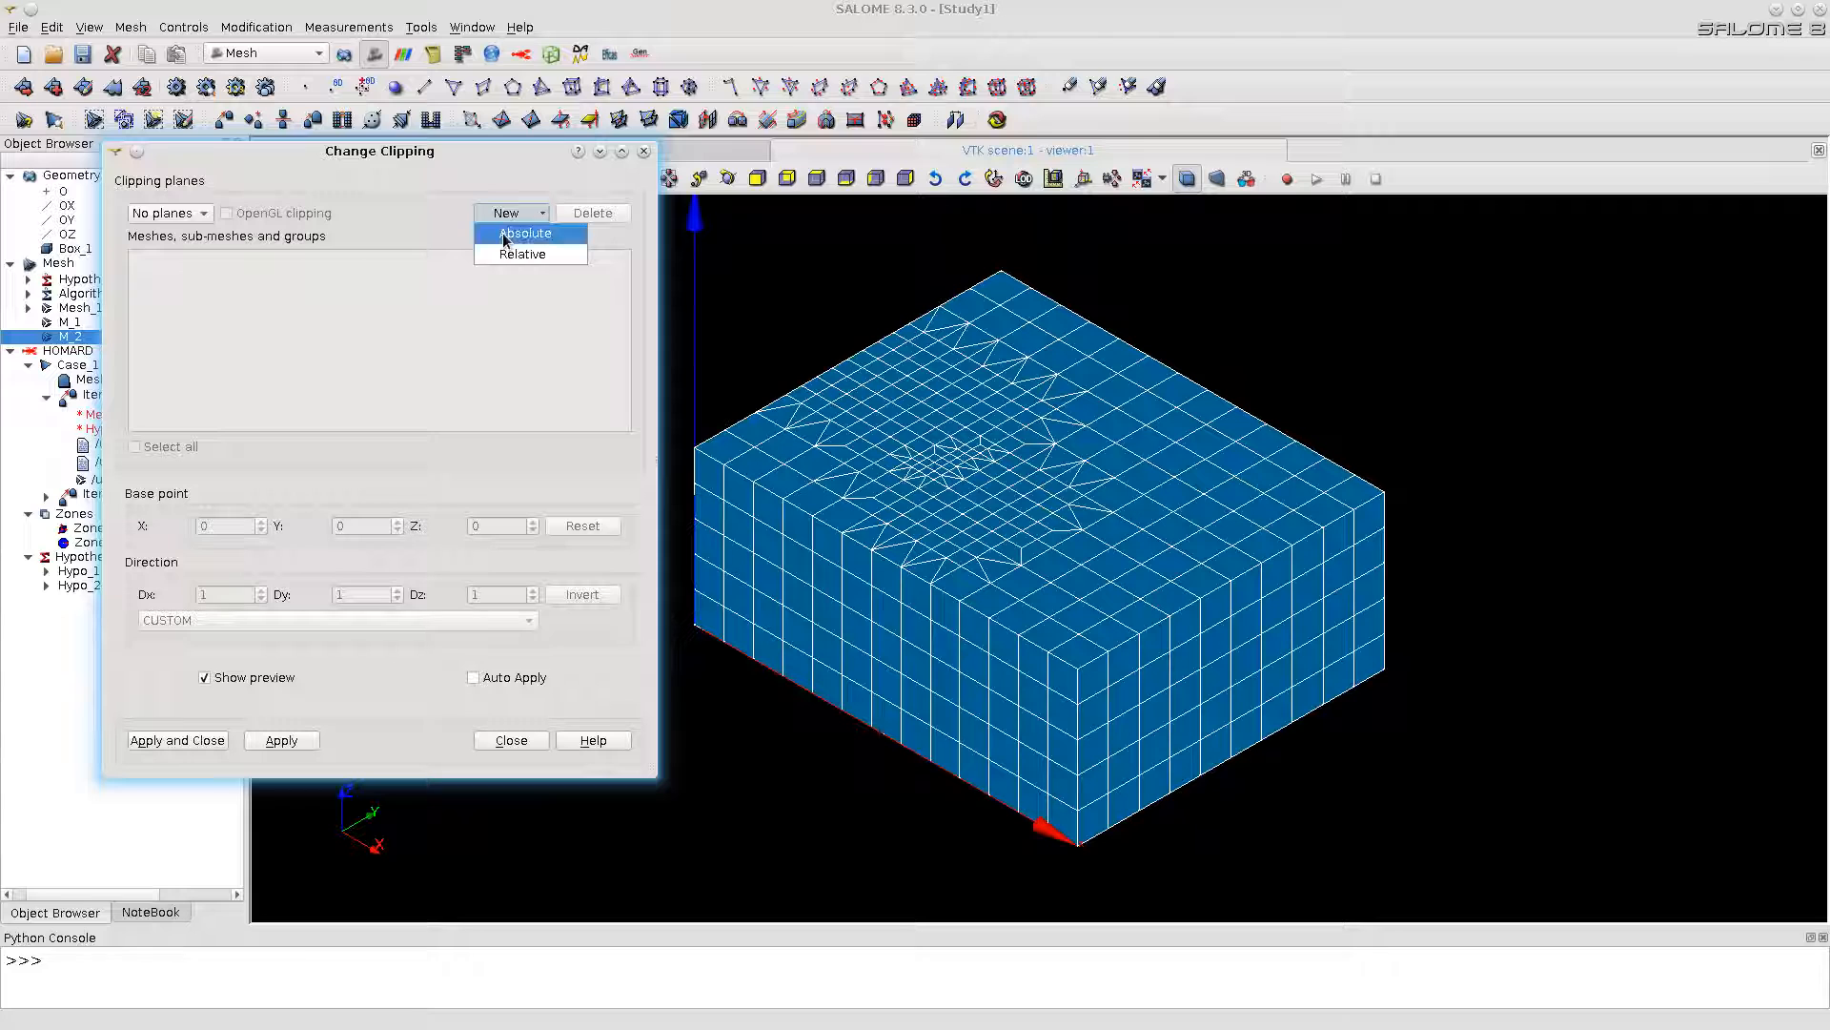
click(503, 233)
drag(476, 161, 395, 158)
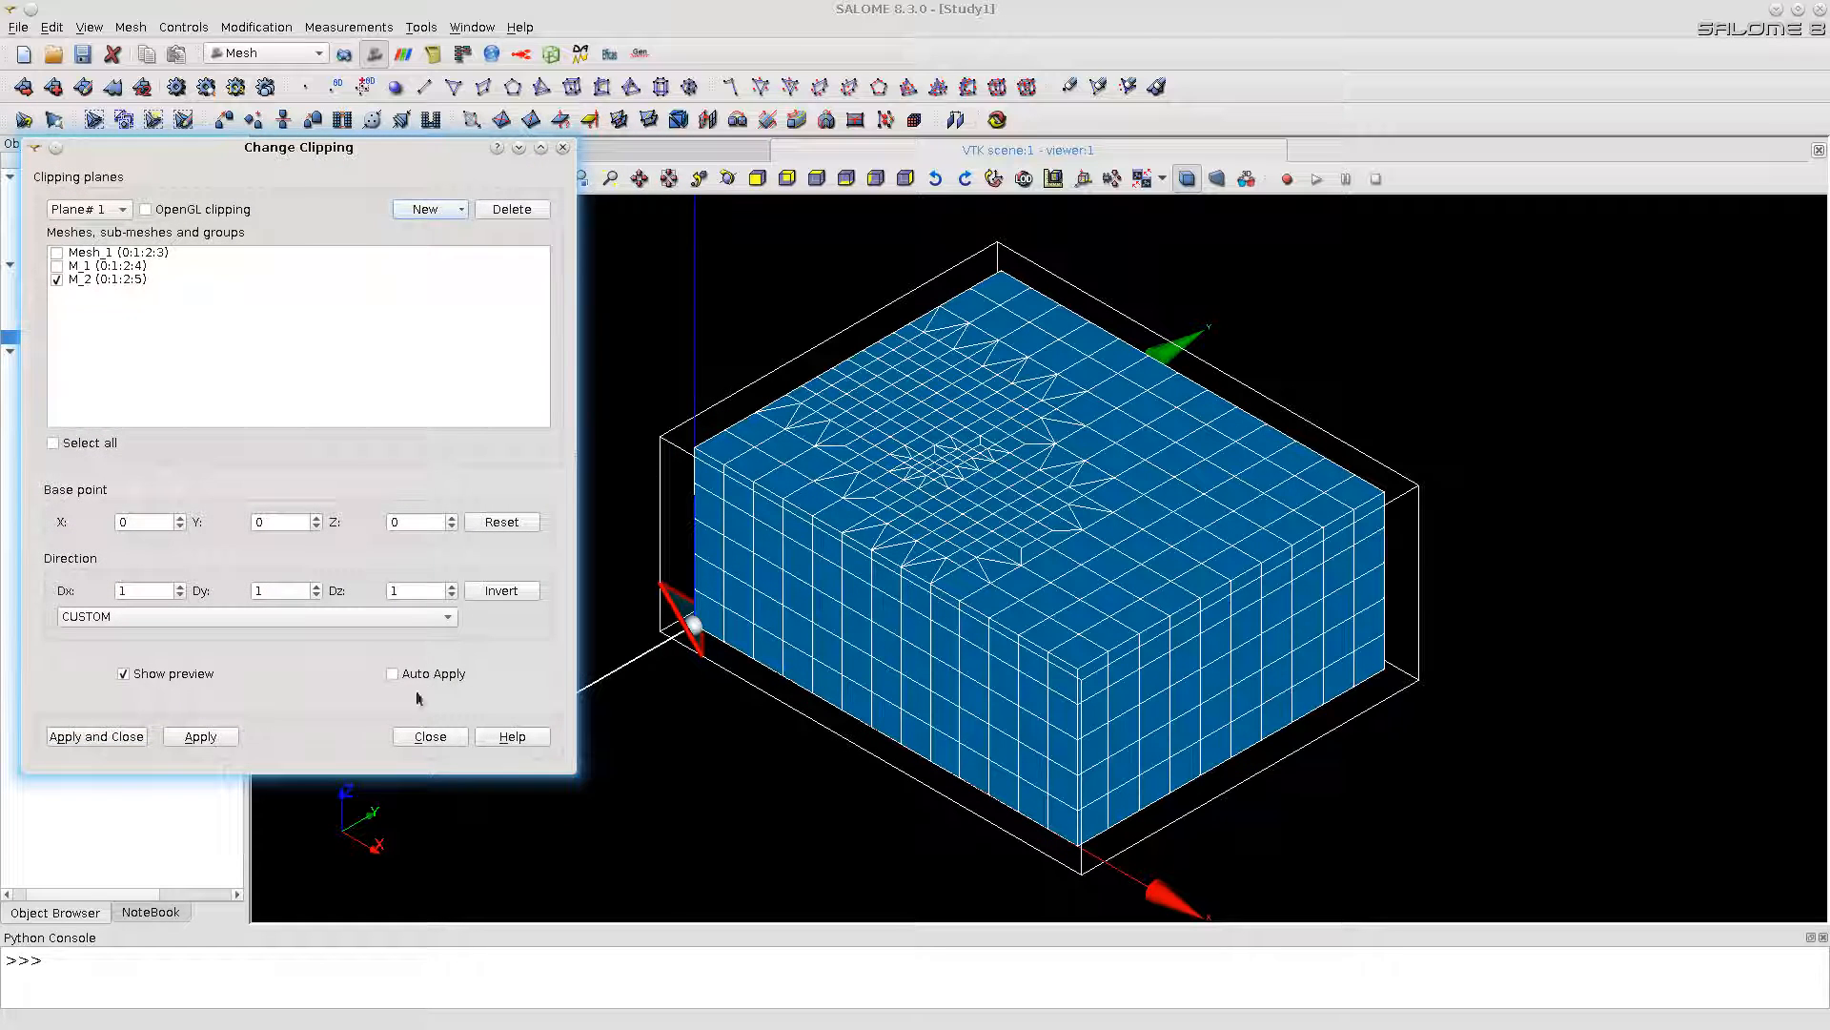
click(393, 674)
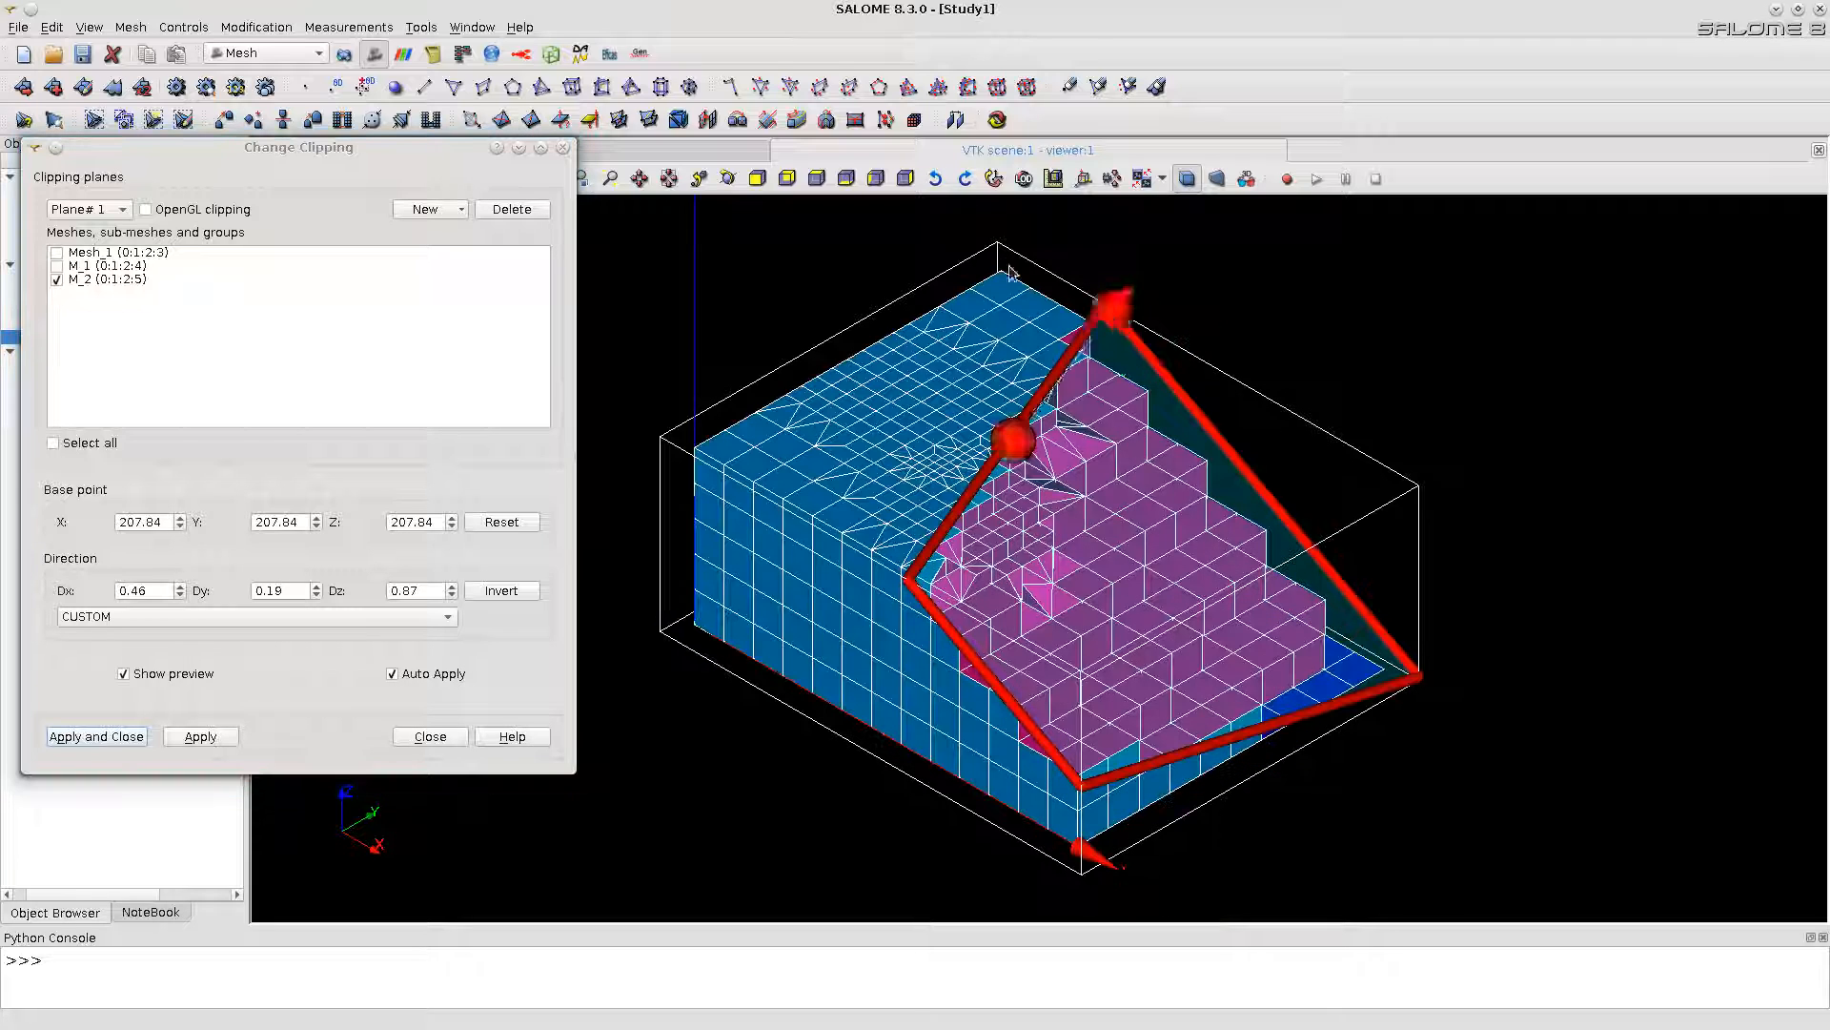
Step: Inspect the inside of M_2 by aligning the clipping plane's direction with Z, sweeping it down to about Z 145 and back to 210, and close the clipping
drag(1113, 307, 1009, 255)
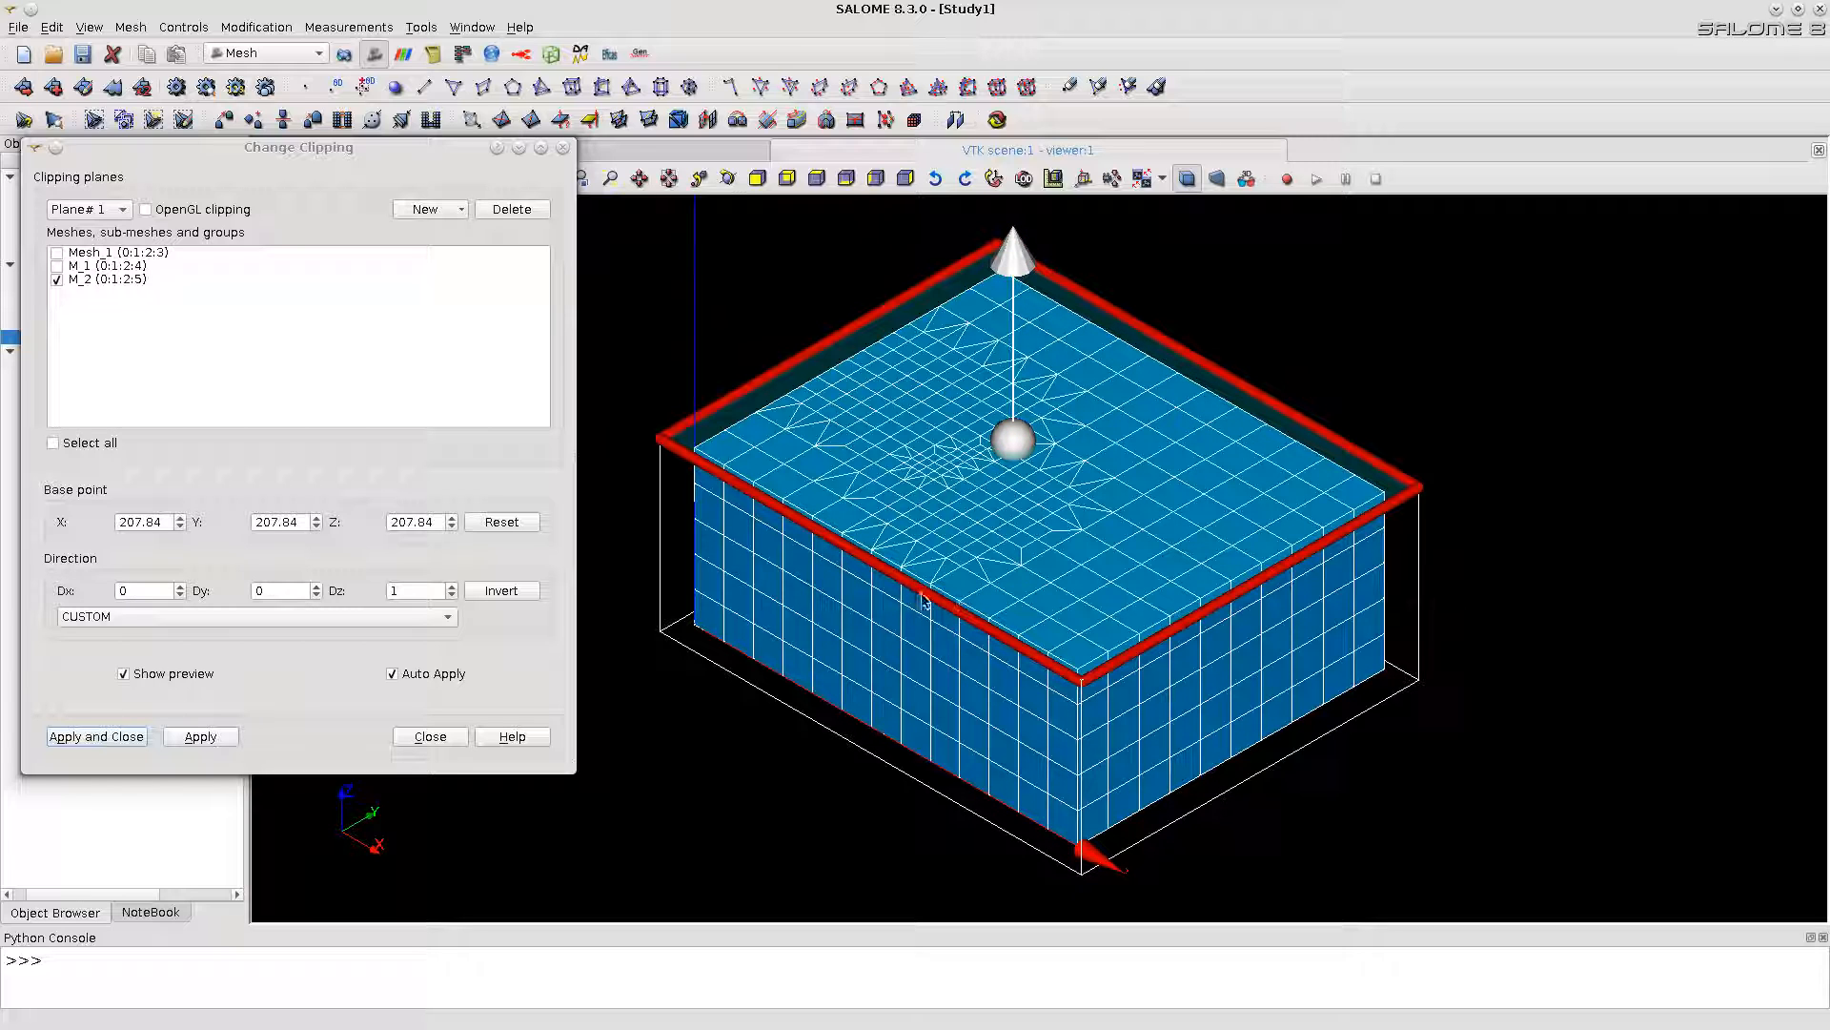
drag(896, 585, 898, 610)
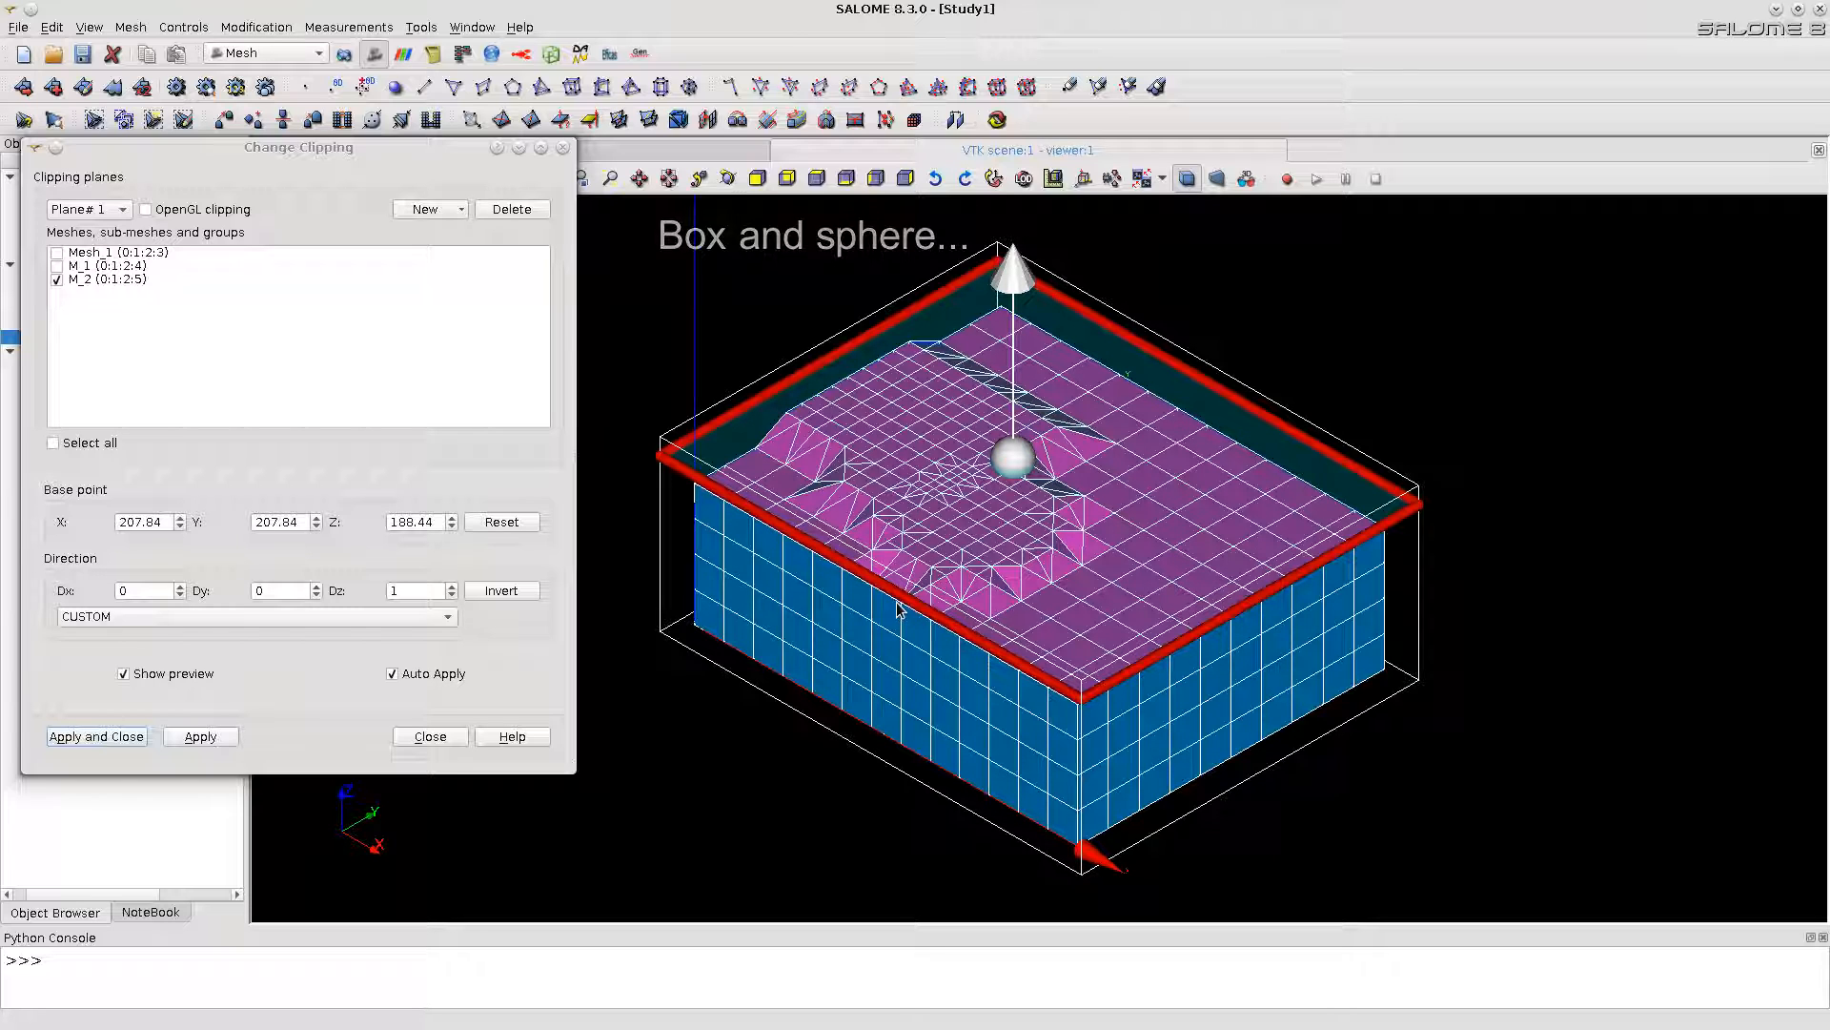
drag(897, 606, 887, 671)
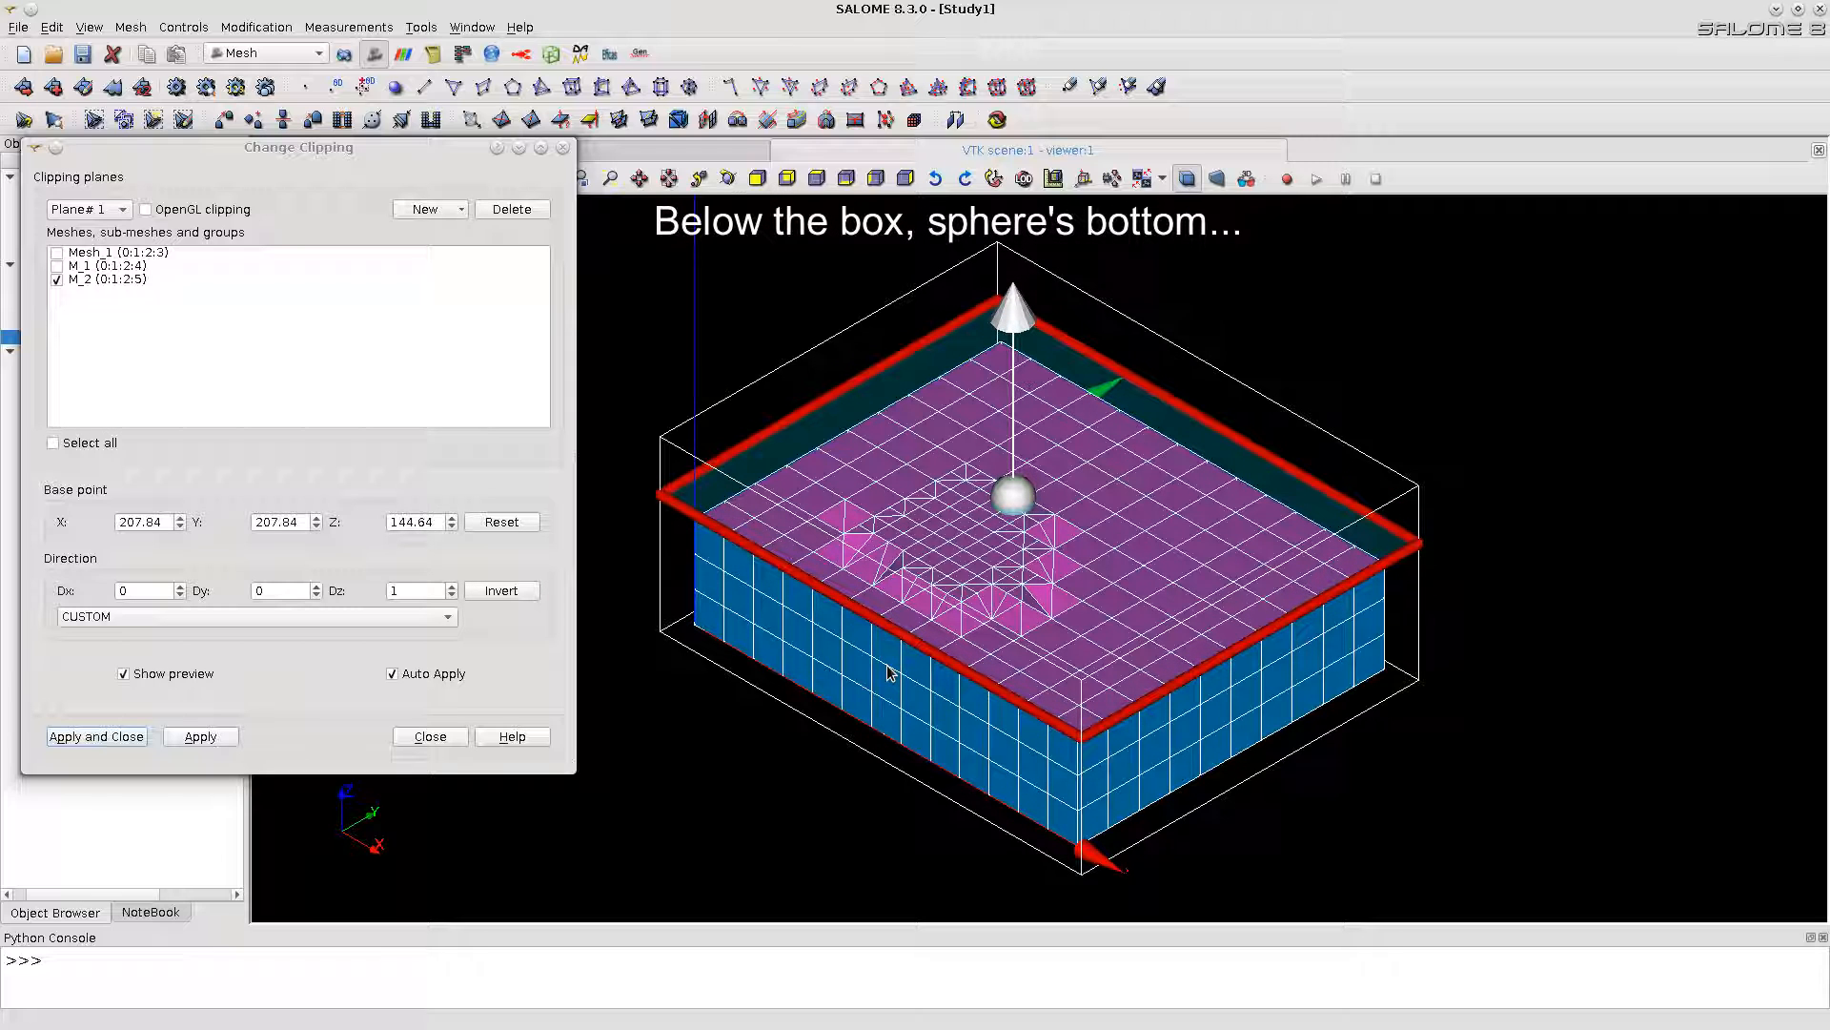
drag(888, 673, 906, 577)
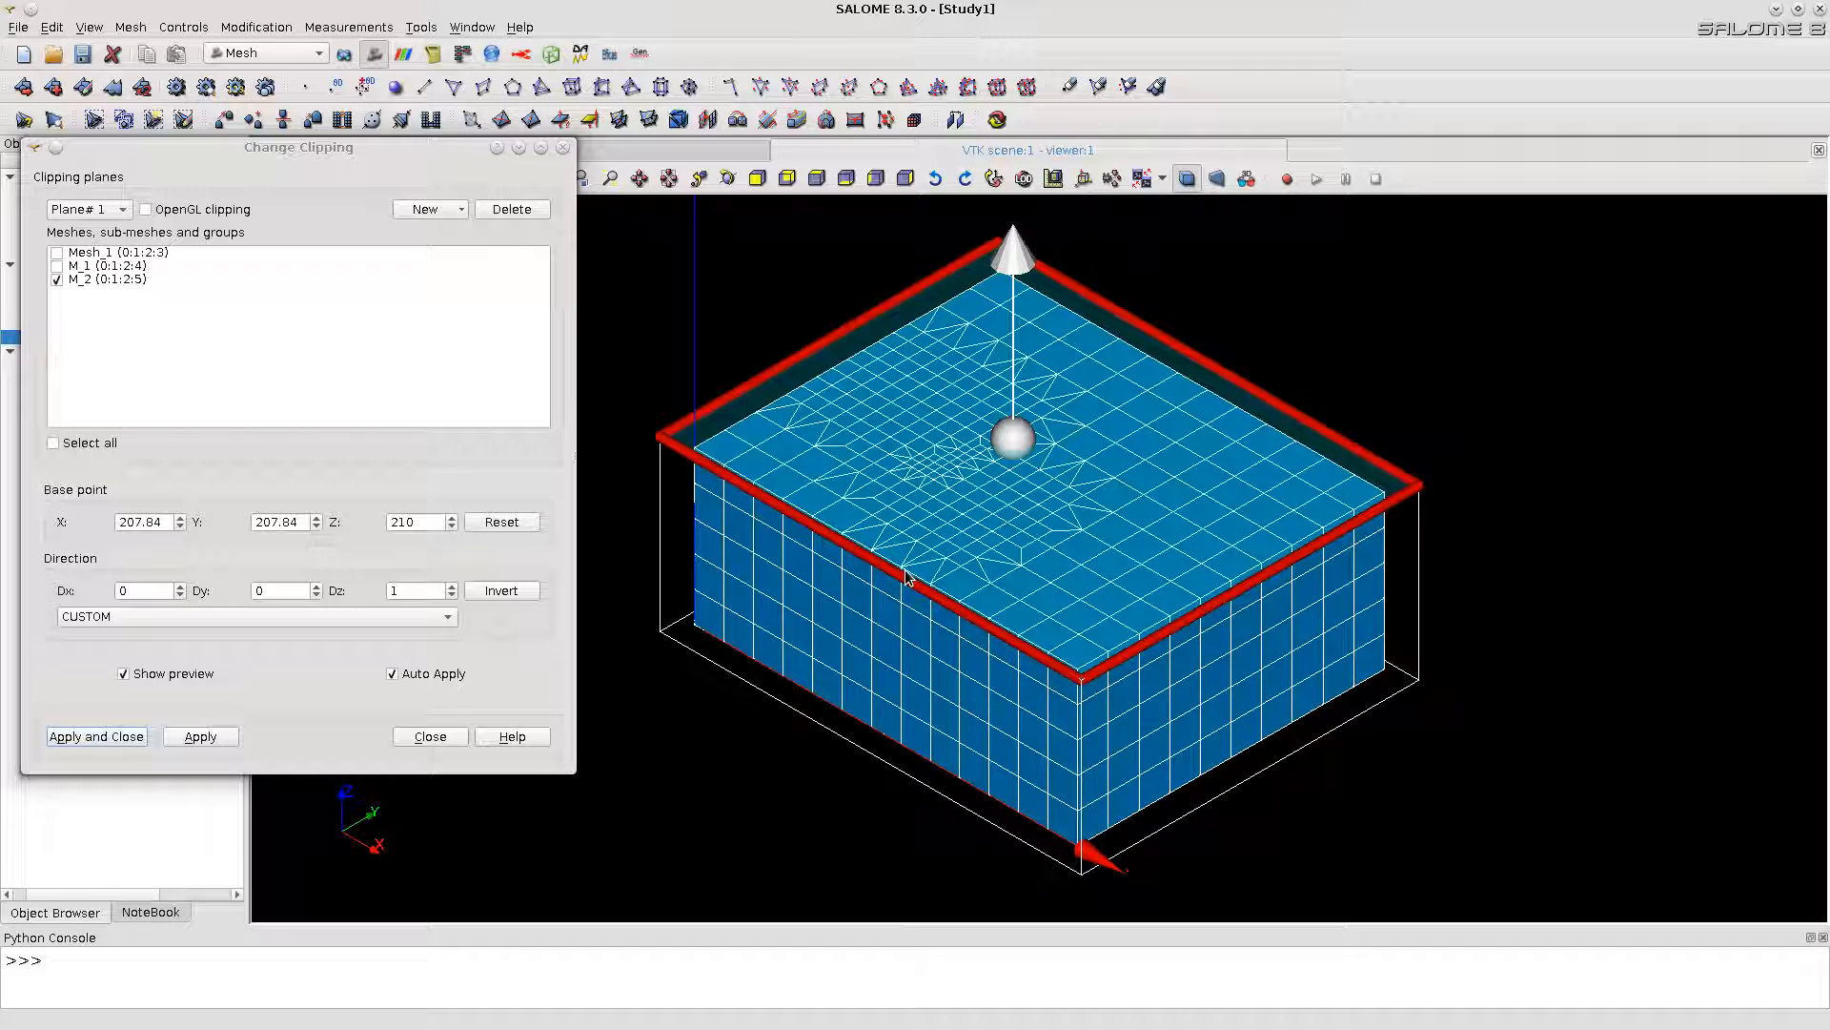
click(431, 736)
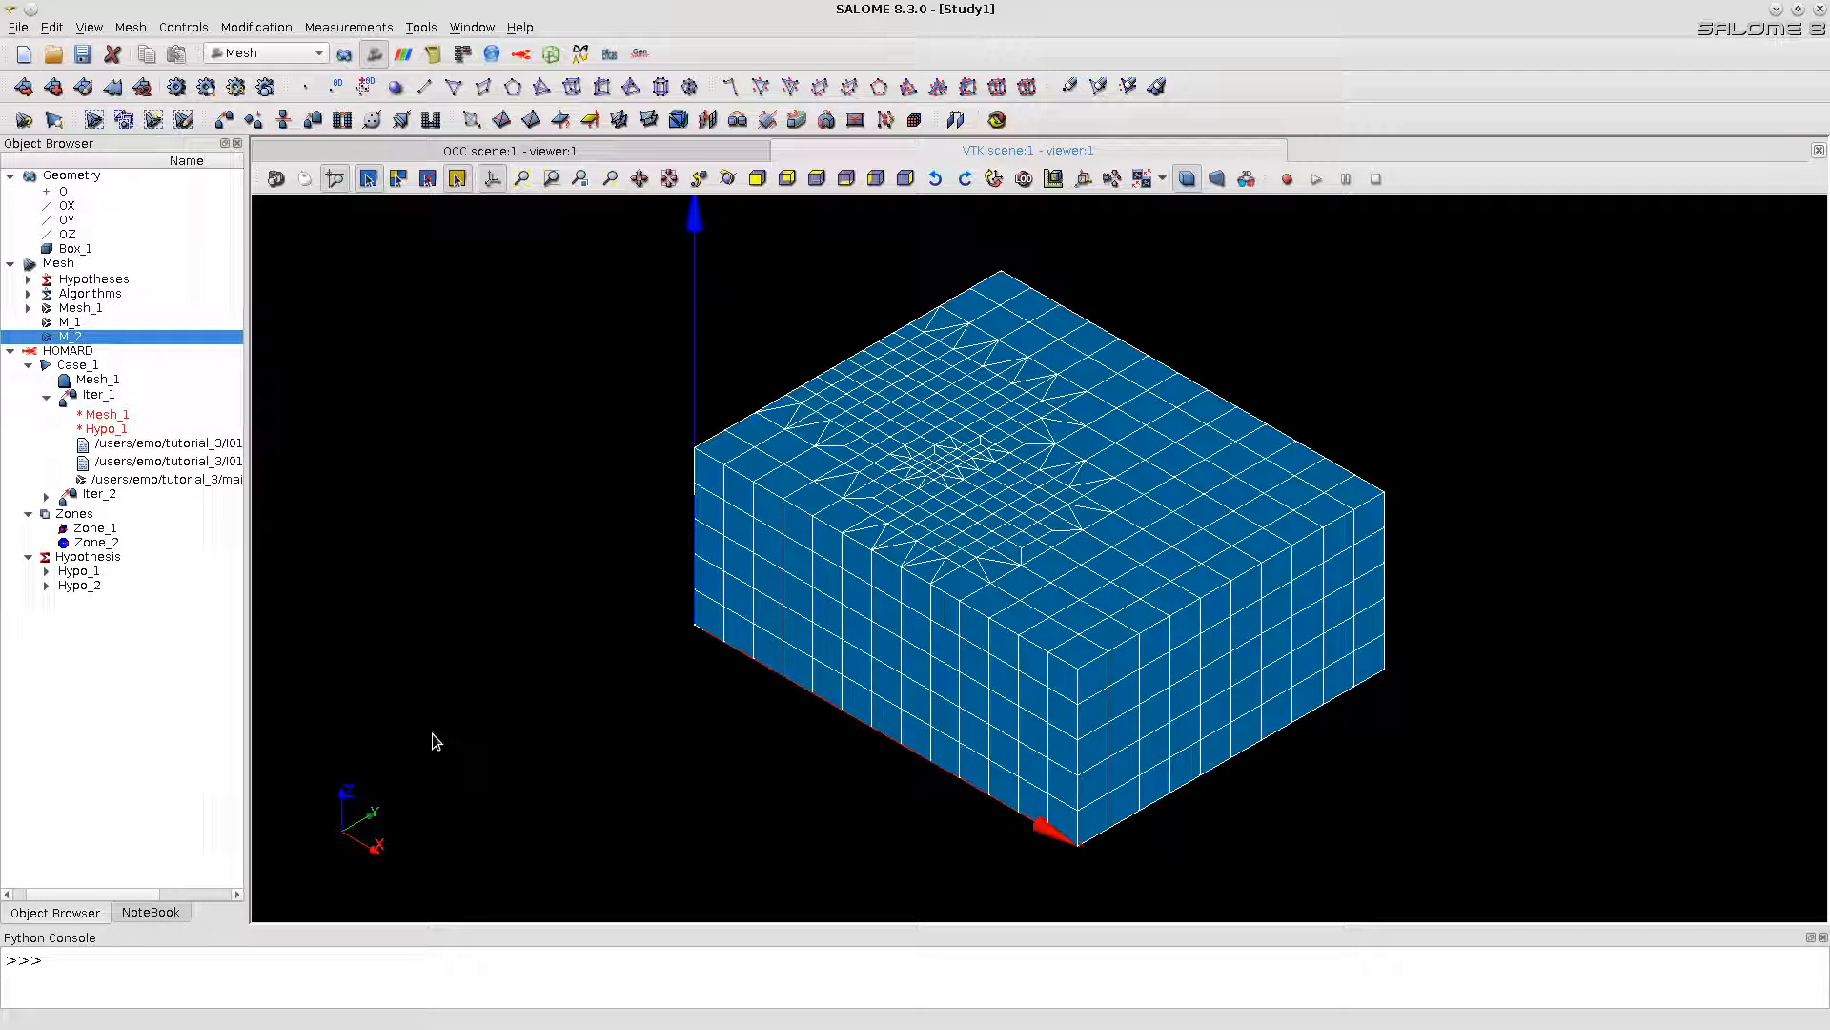